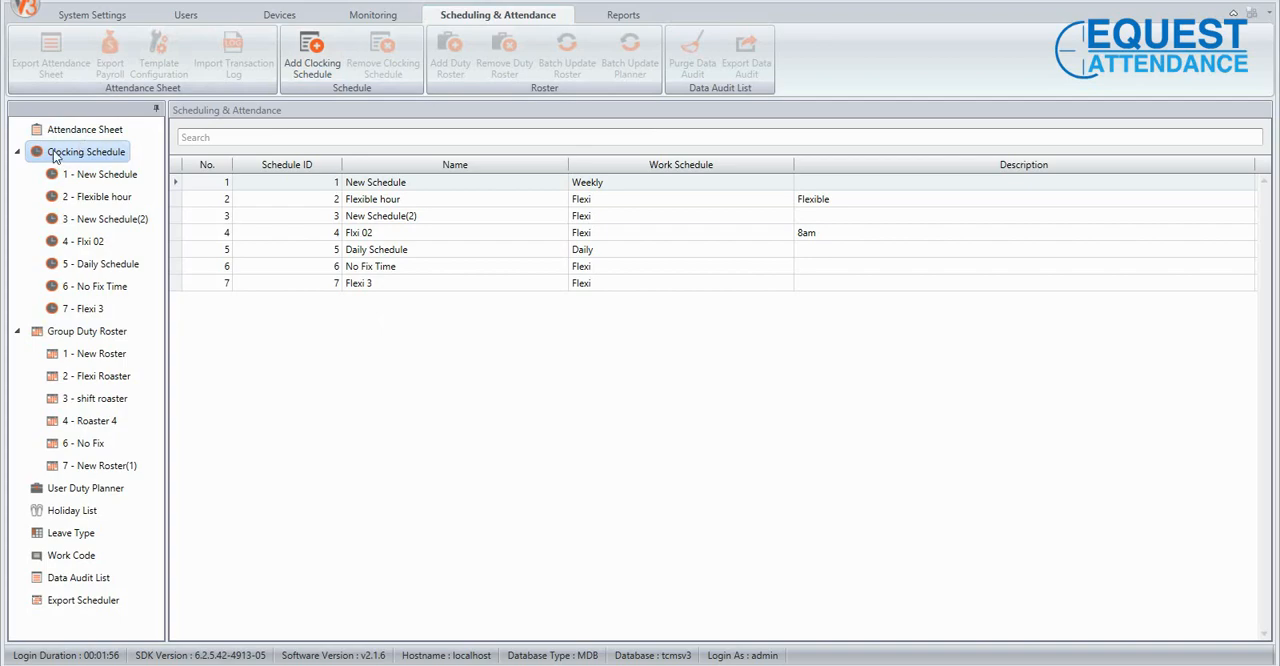
# Add a Weekly clocking schedule named Office Hour and open its settings for editing.
pyautogui.click(316, 68)
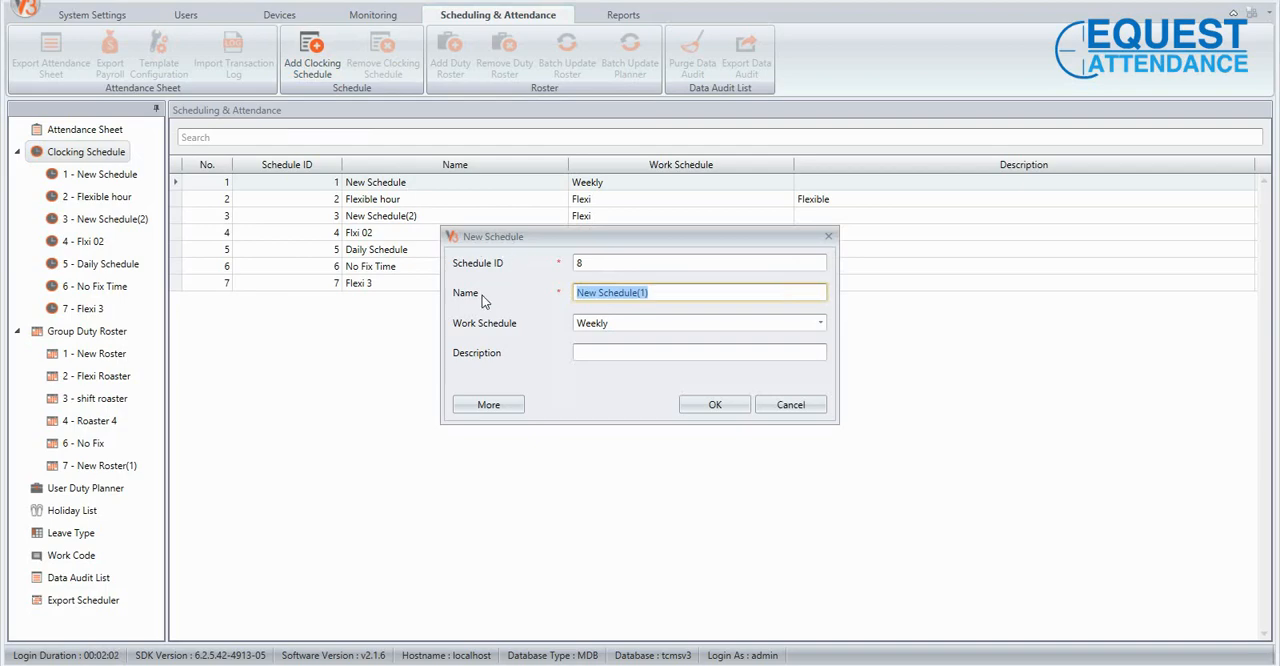
pyautogui.moveTo(664, 292); pyautogui.dragTo(578, 292)
pyautogui.write('Office')
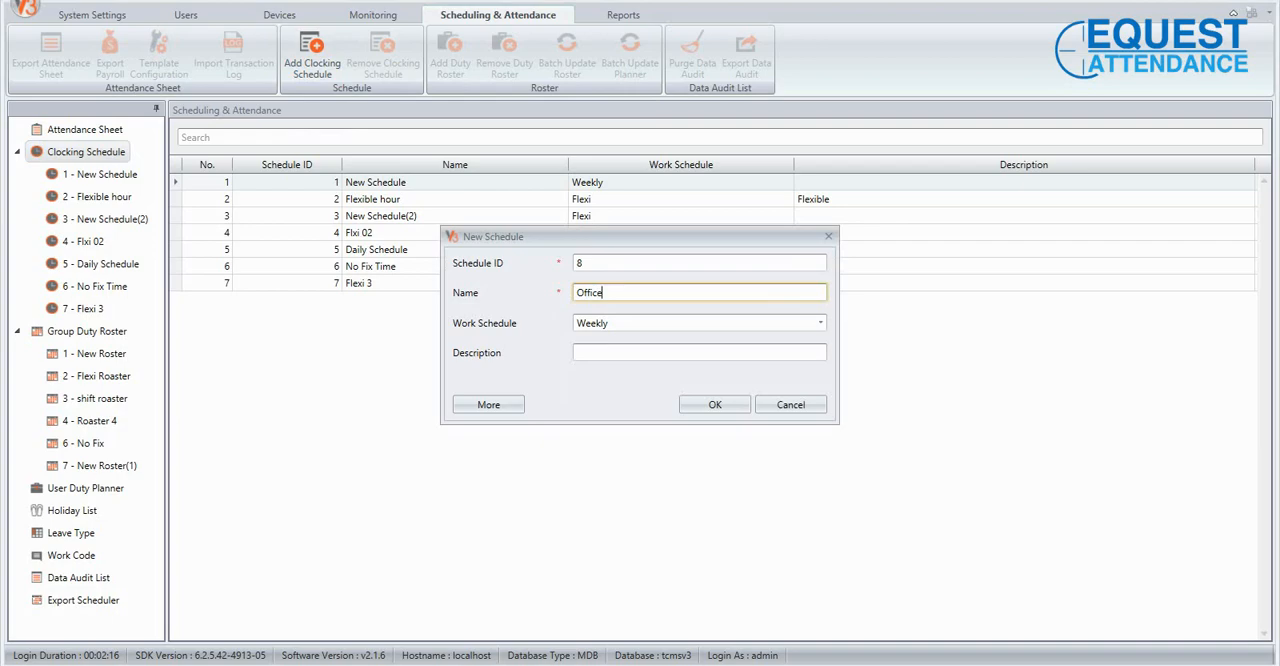
pyautogui.write(' Hour')
pyautogui.click(620, 354)
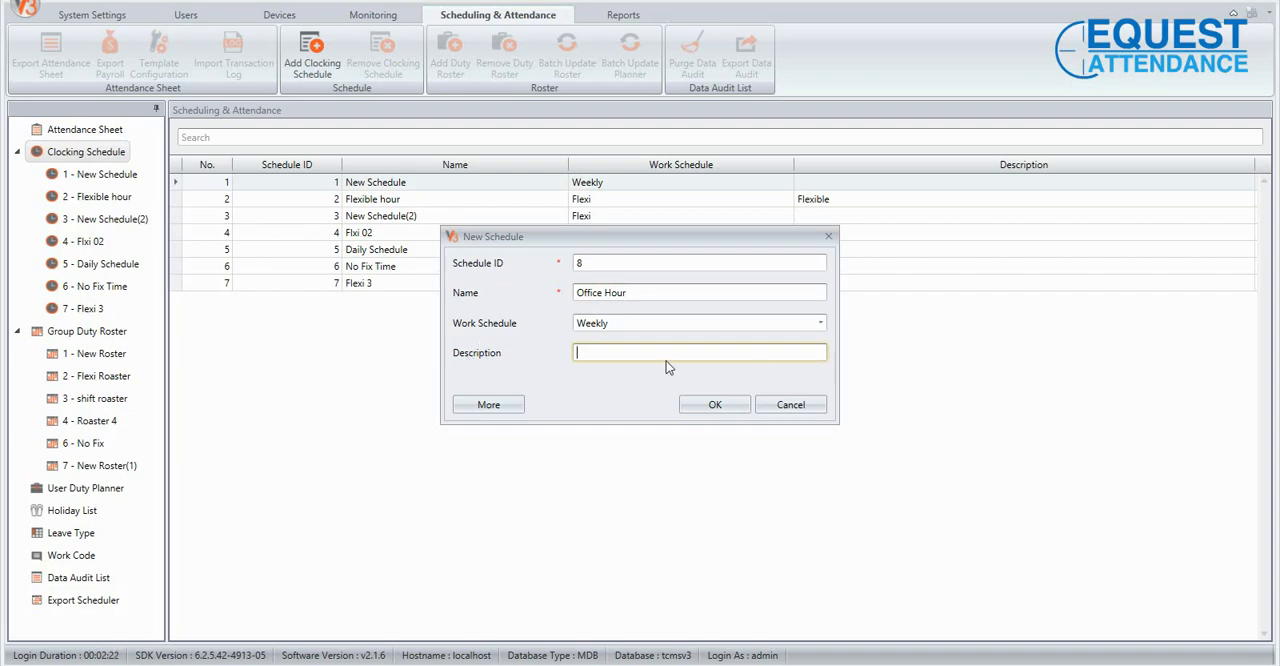
pyautogui.click(718, 404)
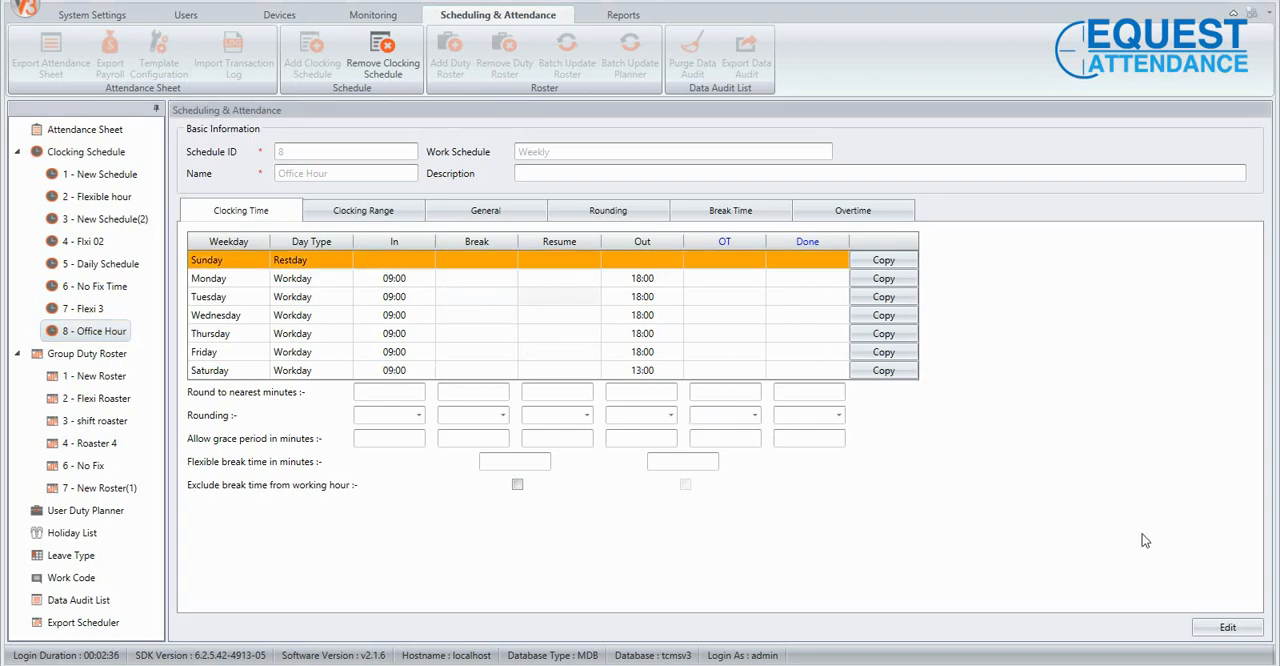
pyautogui.click(1226, 630)
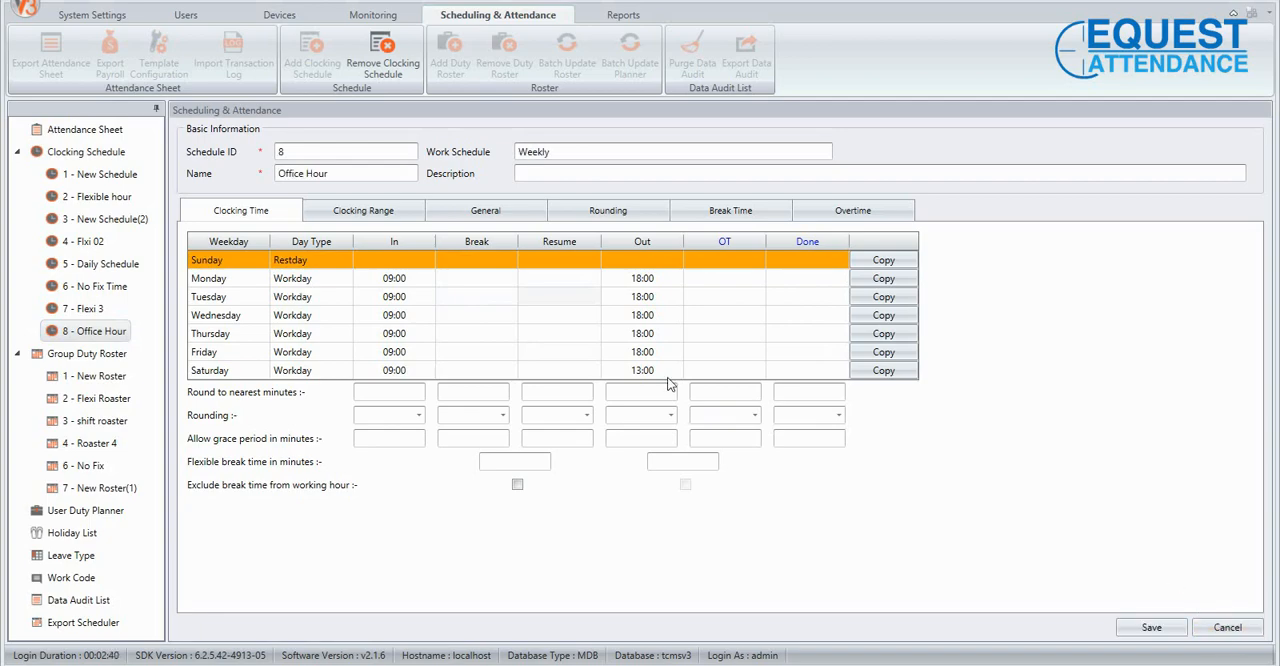
# Examine Monday's In, Break, Resume, Out, OT and Done clocking columns.
pyautogui.click(415, 279)
pyautogui.click(376, 281)
pyautogui.moveTo(379, 281); pyautogui.dragTo(413, 279)
pyautogui.click(413, 279)
pyautogui.moveTo(413, 279); pyautogui.dragTo(380, 283)
pyautogui.click(463, 281)
pyautogui.click(568, 283)
pyautogui.click(480, 282)
pyautogui.click(538, 284)
pyautogui.click(624, 281)
pyautogui.moveTo(629, 281); pyautogui.dragTo(641, 279)
pyautogui.click(666, 279)
pyautogui.click(736, 280)
pyautogui.click(714, 285)
pyautogui.click(807, 281)
# Set Monday's Break time to 13:00 and Resume time to 14:00.
pyautogui.click(492, 278)
pyautogui.write('13:00')
pyautogui.click(531, 279)
pyautogui.write('14:')
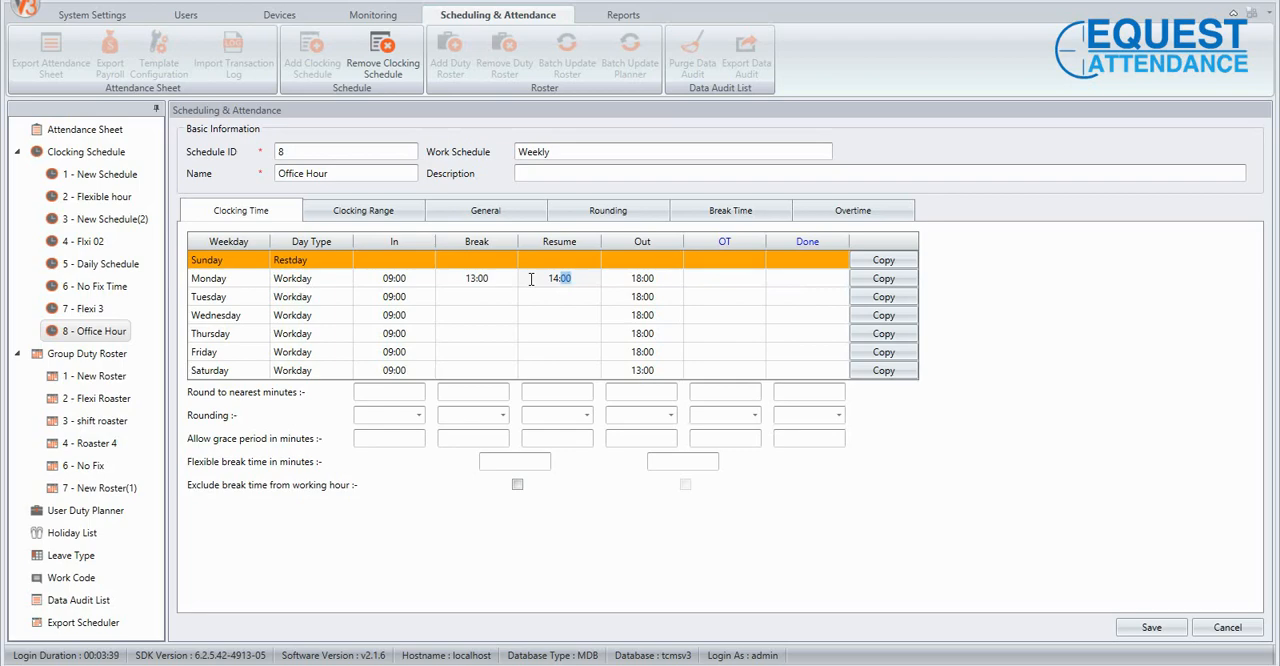
pyautogui.write('00')
# Copy Monday's clocking times to Tuesday, Wednesday, Thursday and Friday.
pyautogui.click(493, 302)
pyautogui.click(474, 296)
pyautogui.write('13')
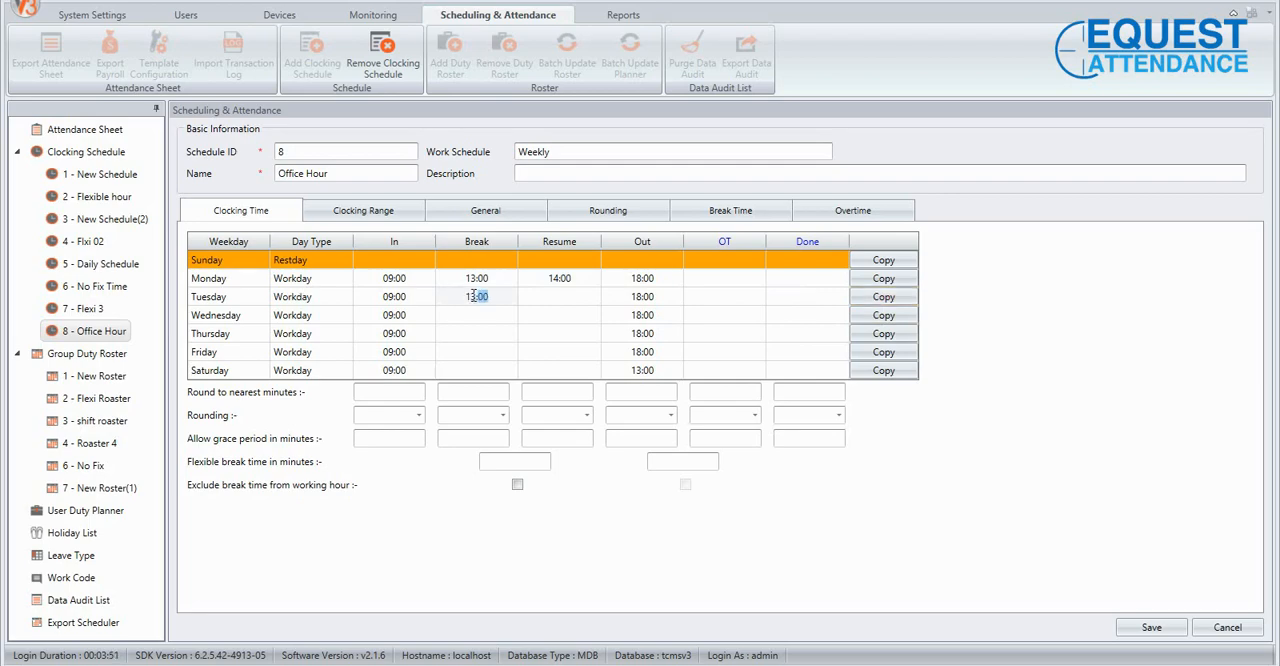
pyautogui.click(569, 297)
pyautogui.click(506, 280)
pyautogui.click(881, 298)
pyautogui.click(880, 316)
pyautogui.click(876, 335)
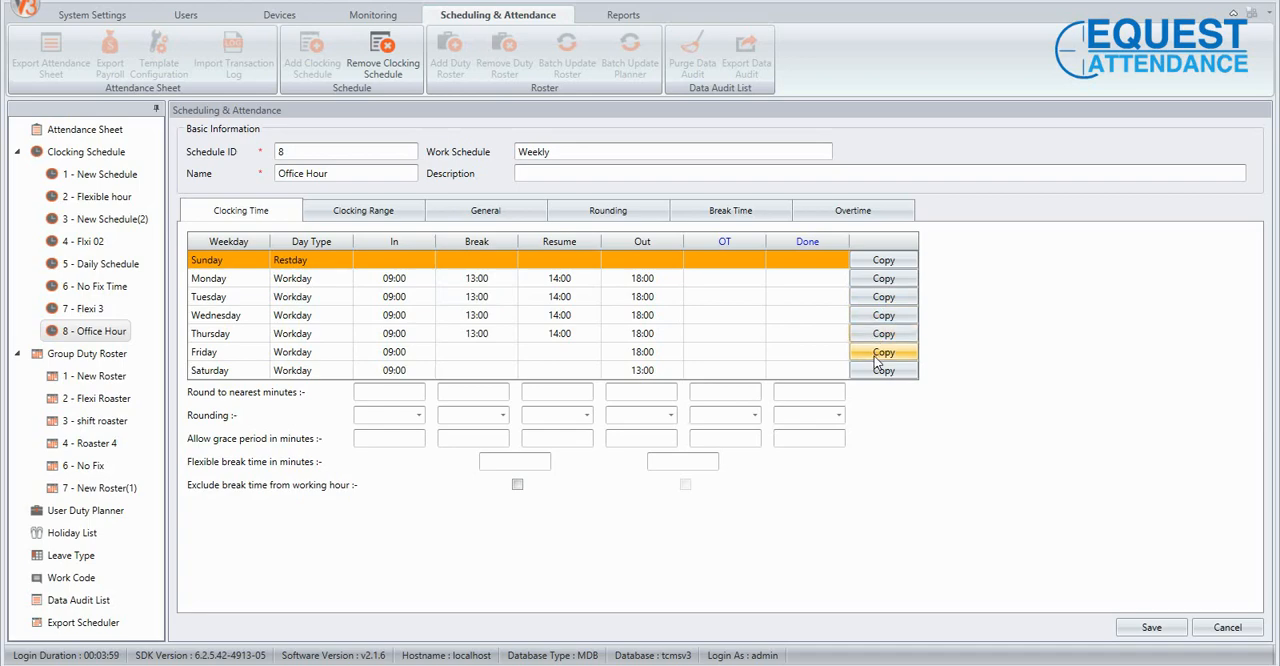
pyautogui.click(876, 354)
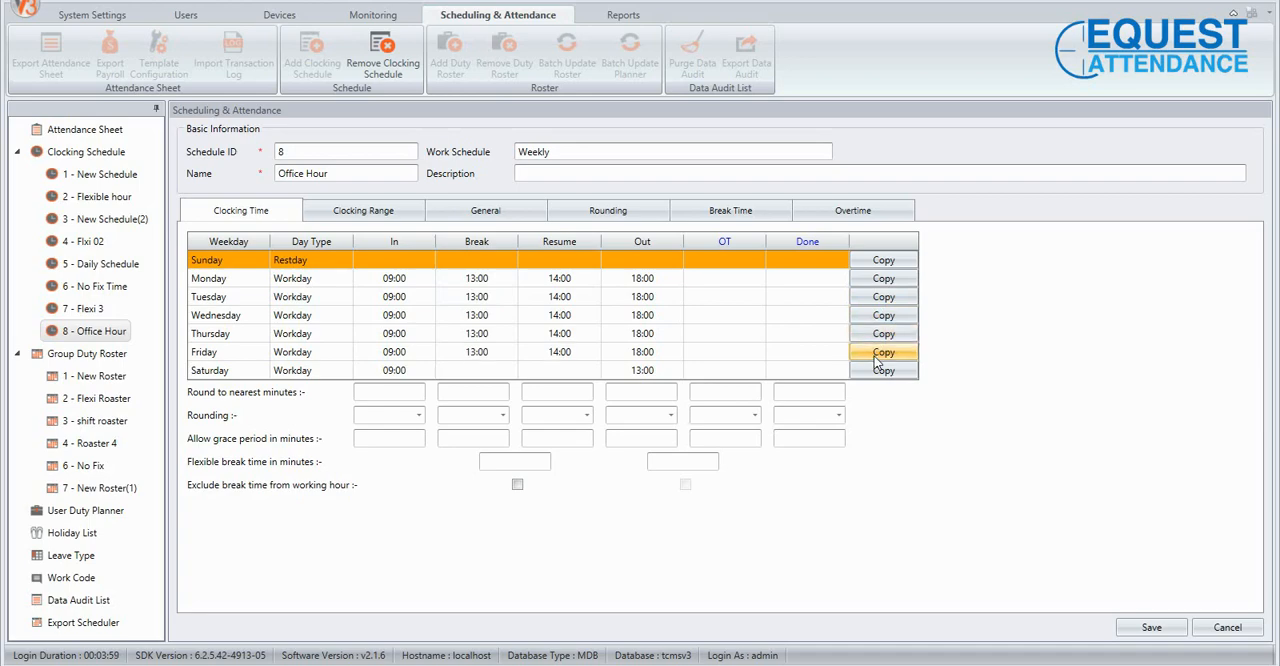
# Set Friday's Break time to 12:45 and Resume time to 14:30.
pyautogui.doubleClick(478, 352)
pyautogui.click(473, 353)
pyautogui.press('BackSpace')
pyautogui.write('4')
pyautogui.press('BackSpace')
pyautogui.write('2:00')
pyautogui.doubleClick(478, 358)
pyautogui.write('45')
pyautogui.doubleClick(563, 356)
pyautogui.write('30')
# Try Offday and Restday as Saturday's day type and return it to Workday.
pyautogui.click(507, 370)
pyautogui.click(317, 371)
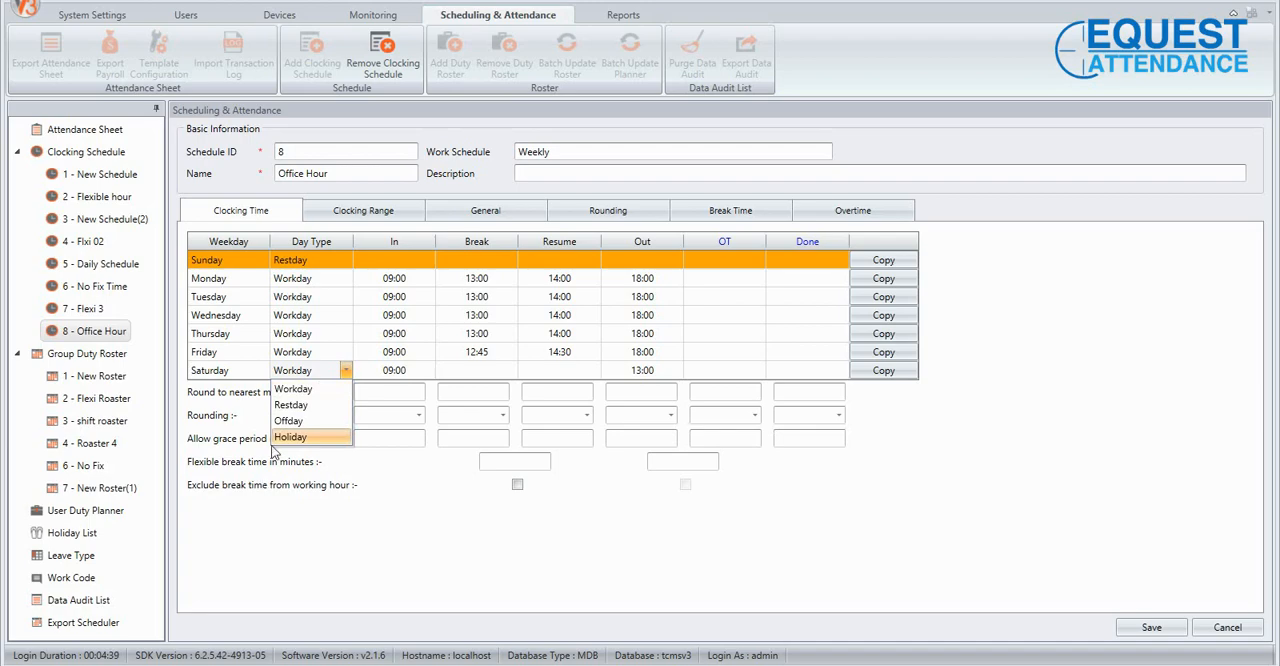
pyautogui.click(285, 421)
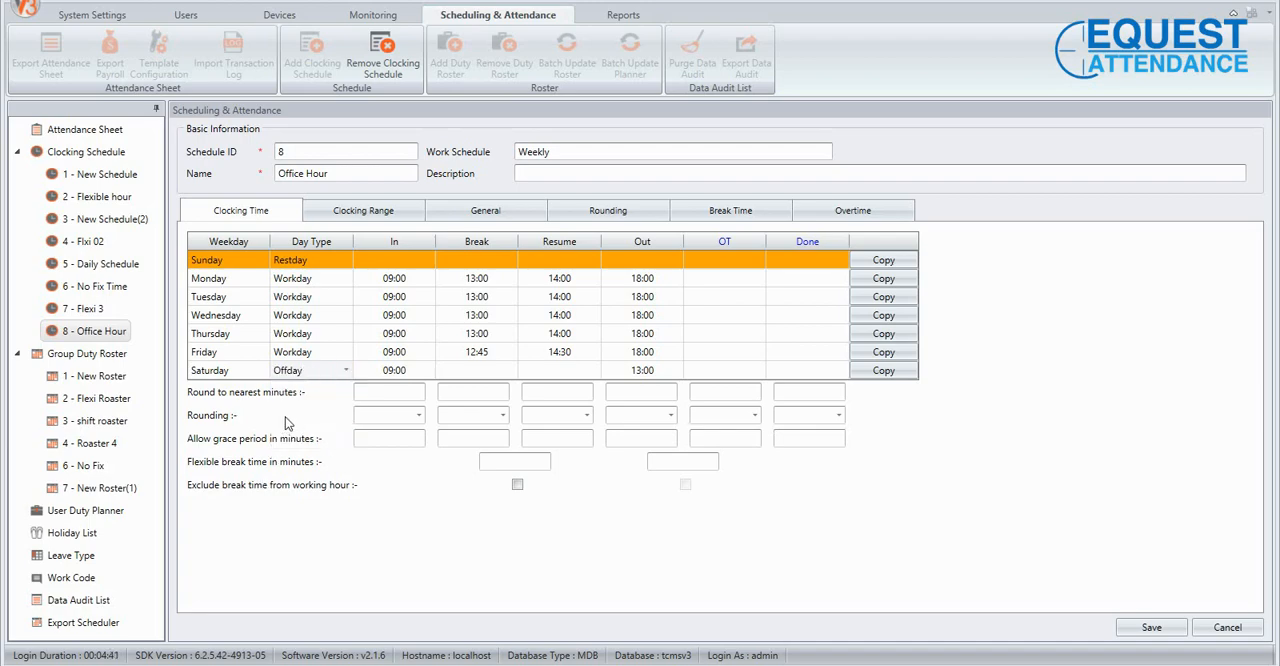
pyautogui.click(346, 370)
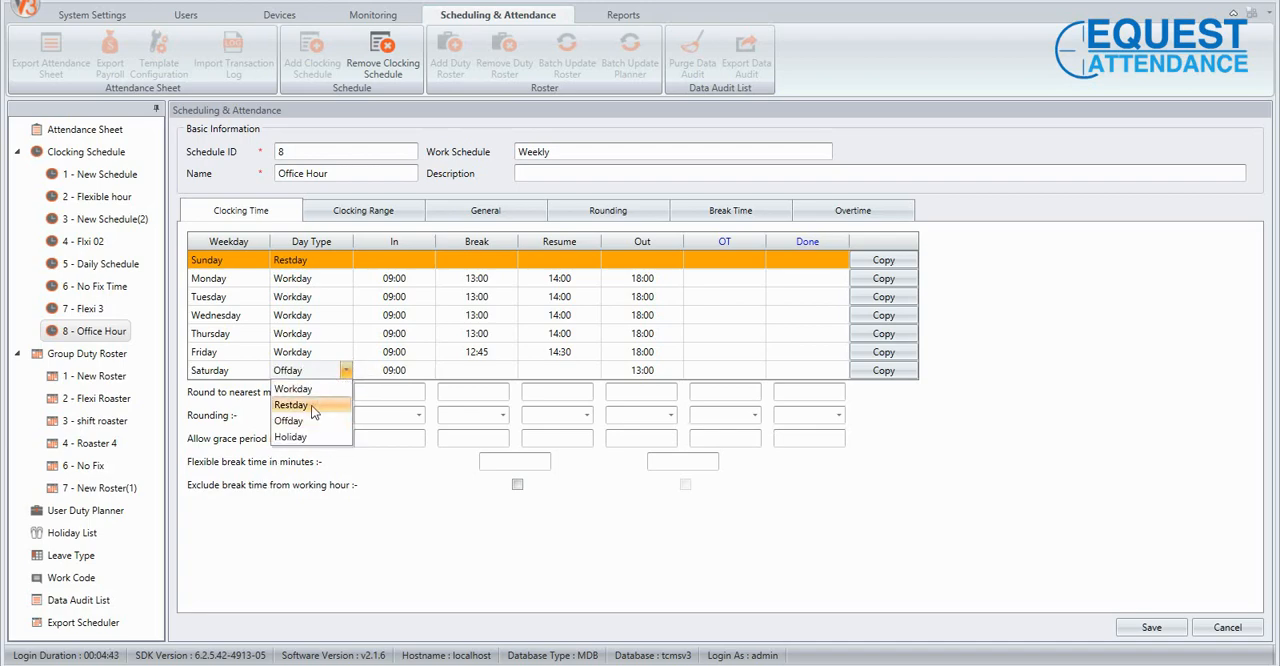
pyautogui.click(311, 405)
pyautogui.click(346, 370)
pyautogui.click(322, 389)
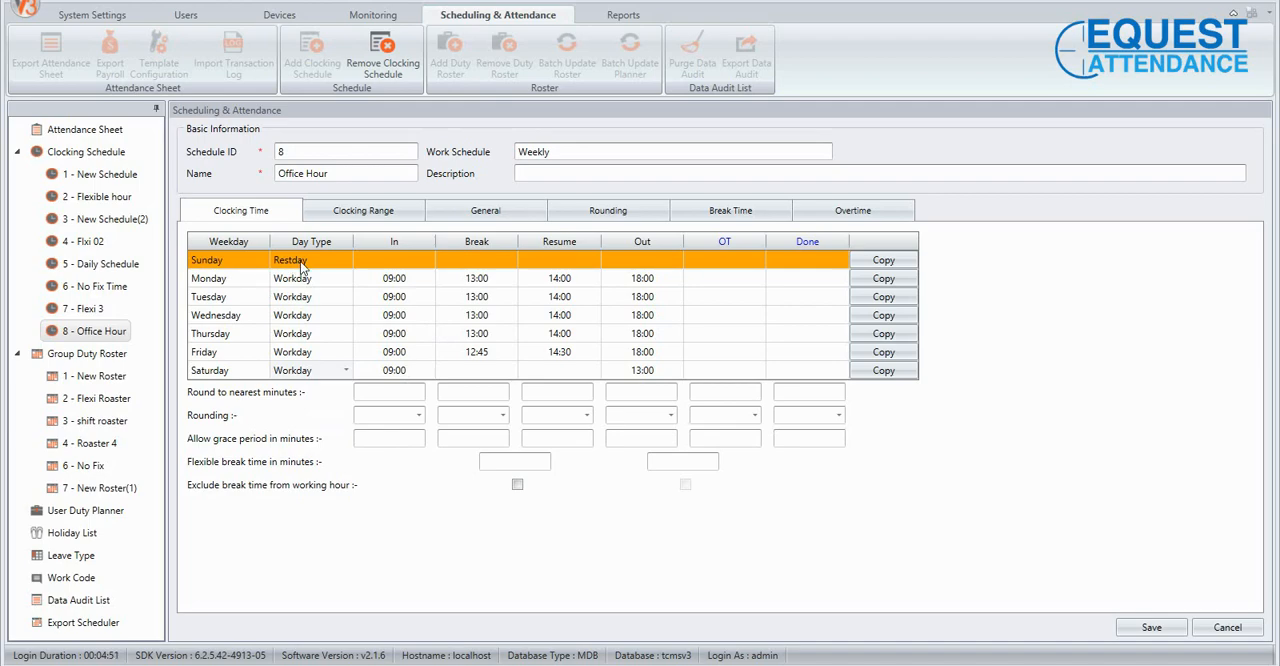
# Set Sunday's In time to 9:00 and Out time to 18:00.
pyautogui.click(403, 259)
pyautogui.click(669, 263)
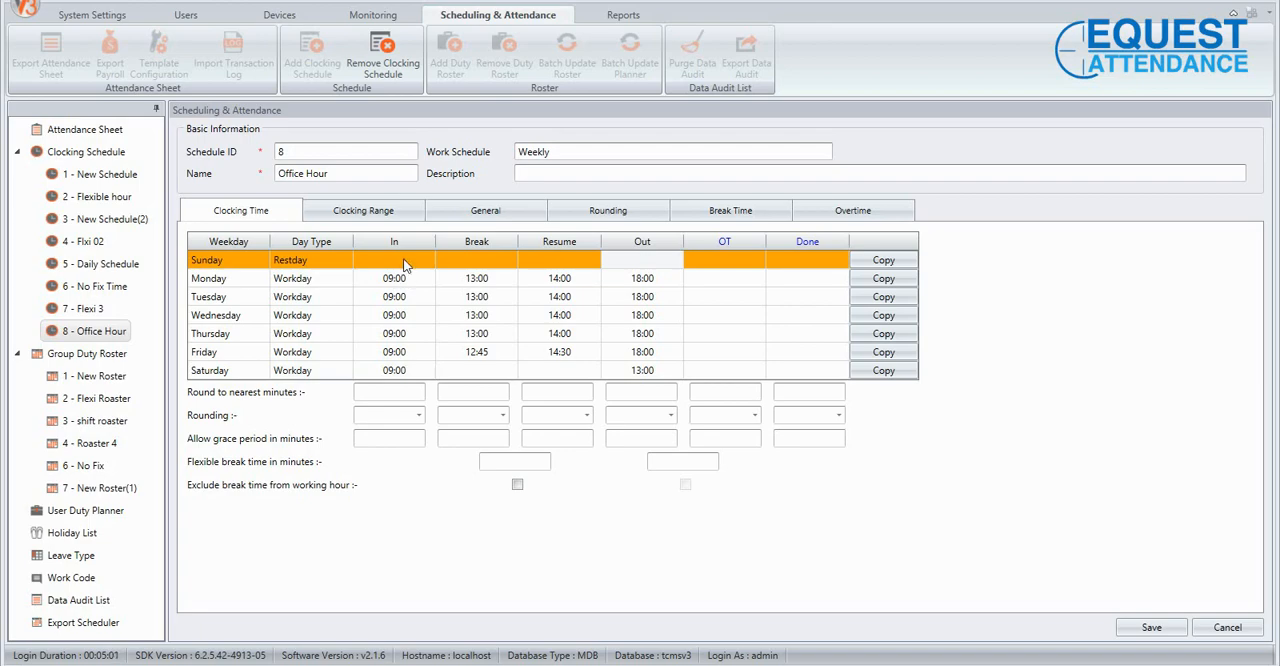
pyautogui.click(404, 257)
pyautogui.write('9:00')
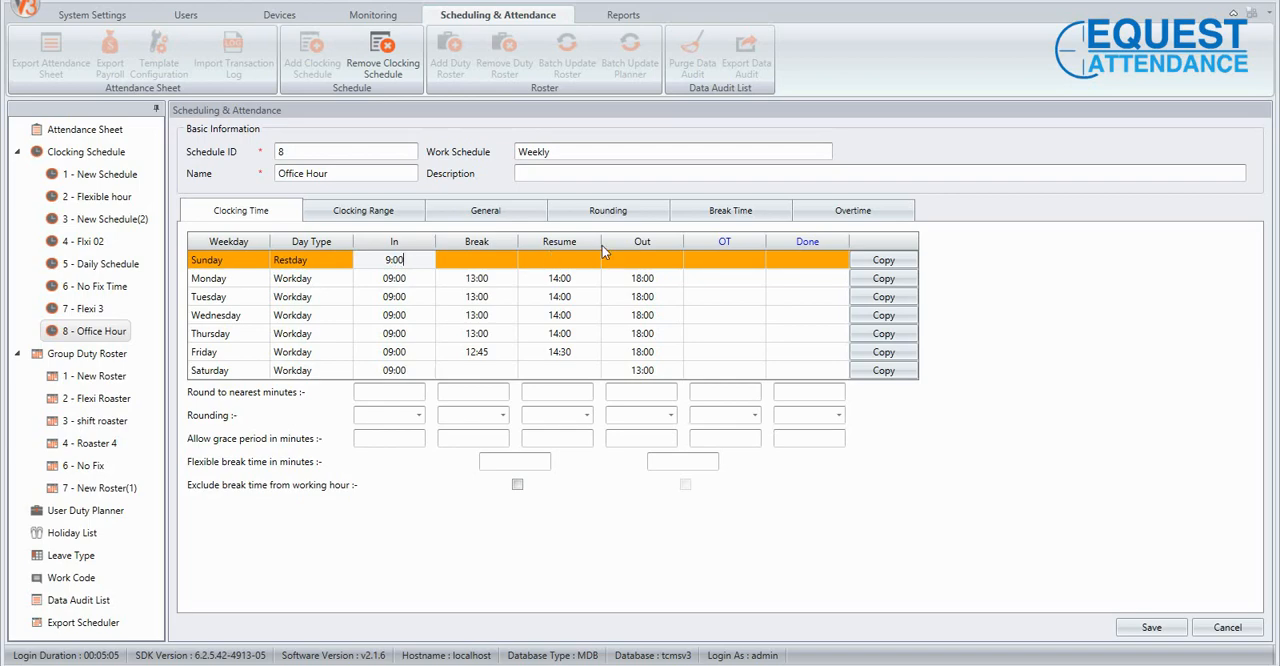
pyautogui.click(656, 262)
pyautogui.write('18:')
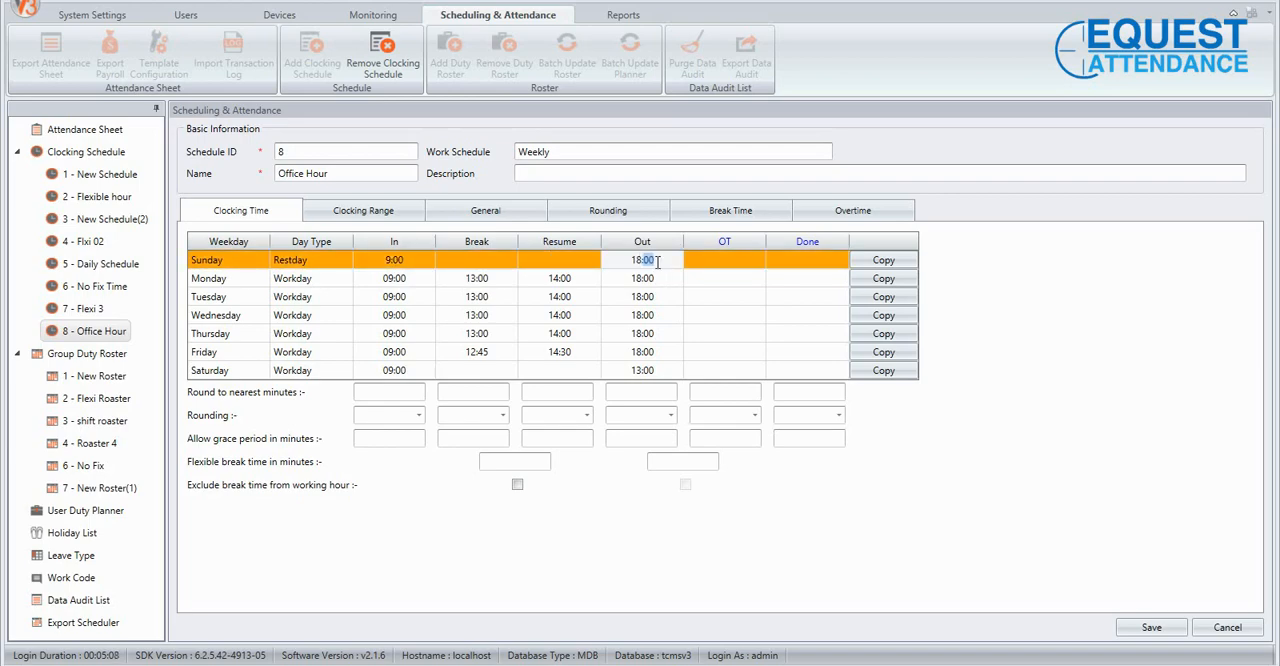
pyautogui.write('00')
pyautogui.click(629, 582)
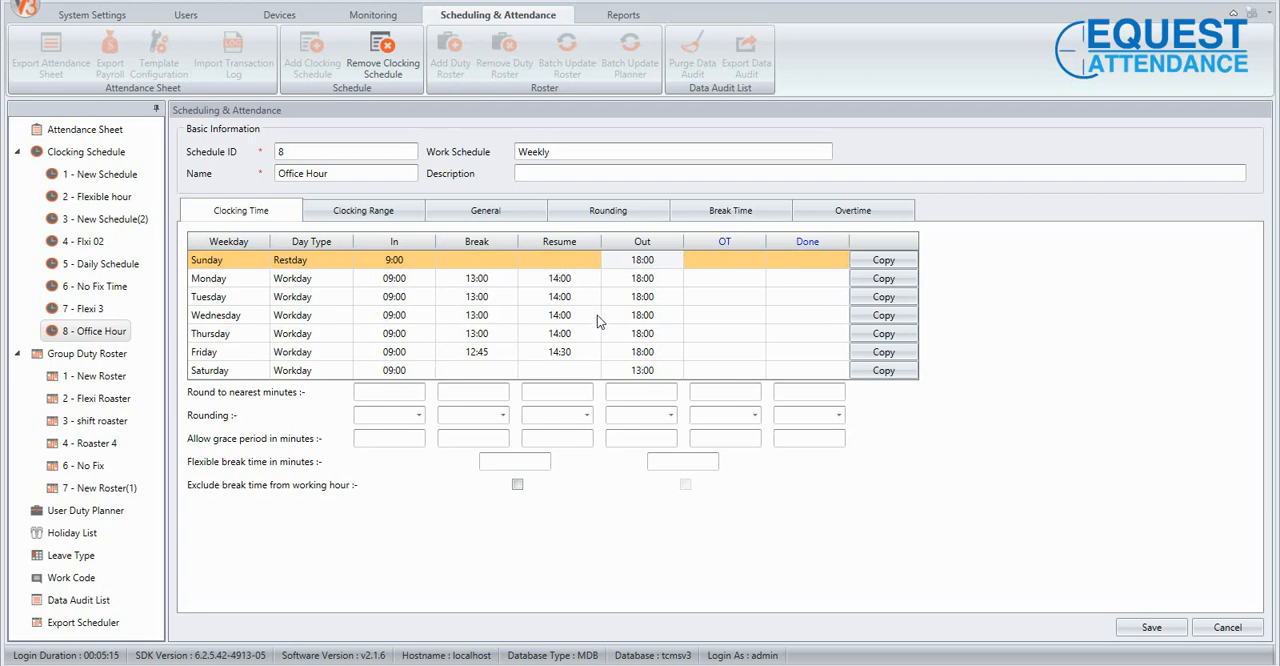
# Examine the round-to-nearest-minutes fields and the rounding options for the In column.
pyautogui.click(397, 392)
pyautogui.click(485, 391)
pyautogui.click(565, 393)
pyautogui.click(500, 392)
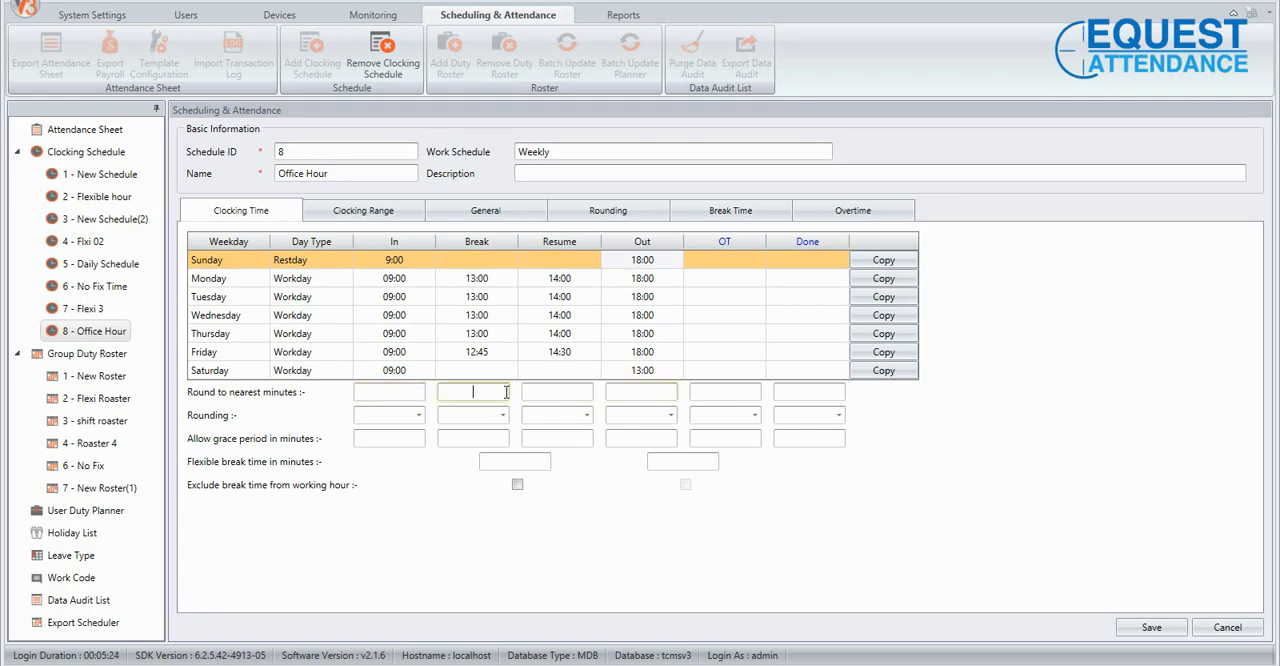
pyautogui.click(419, 417)
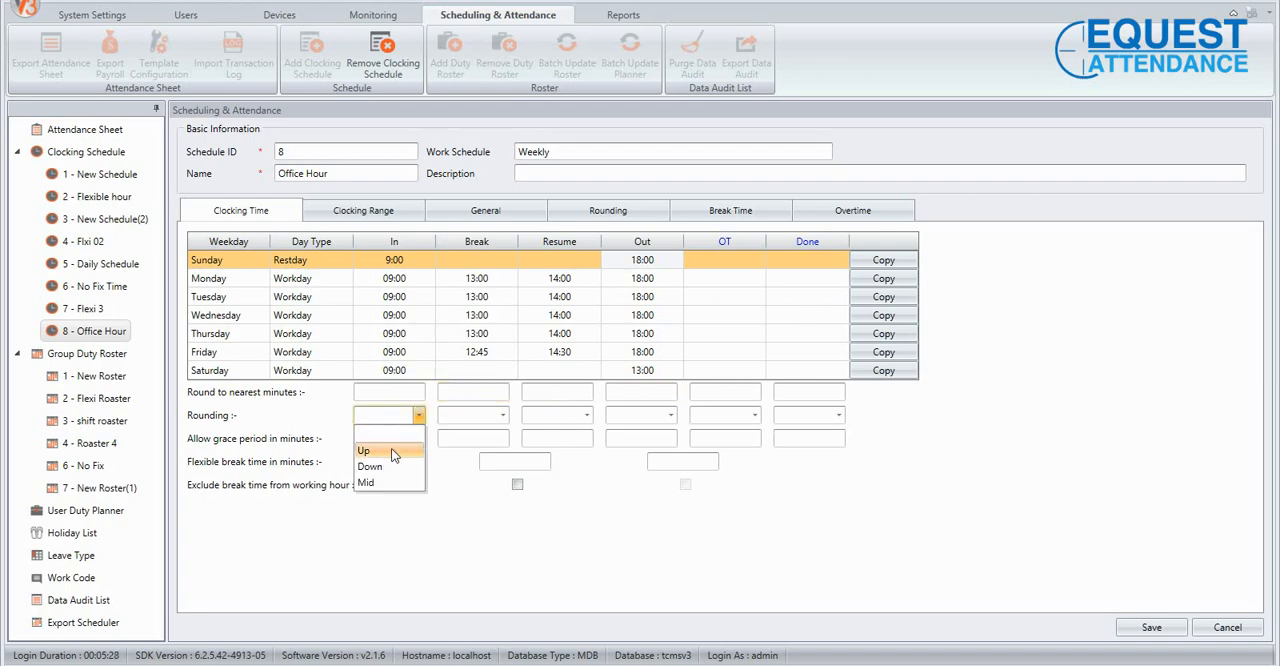
pyautogui.click(434, 538)
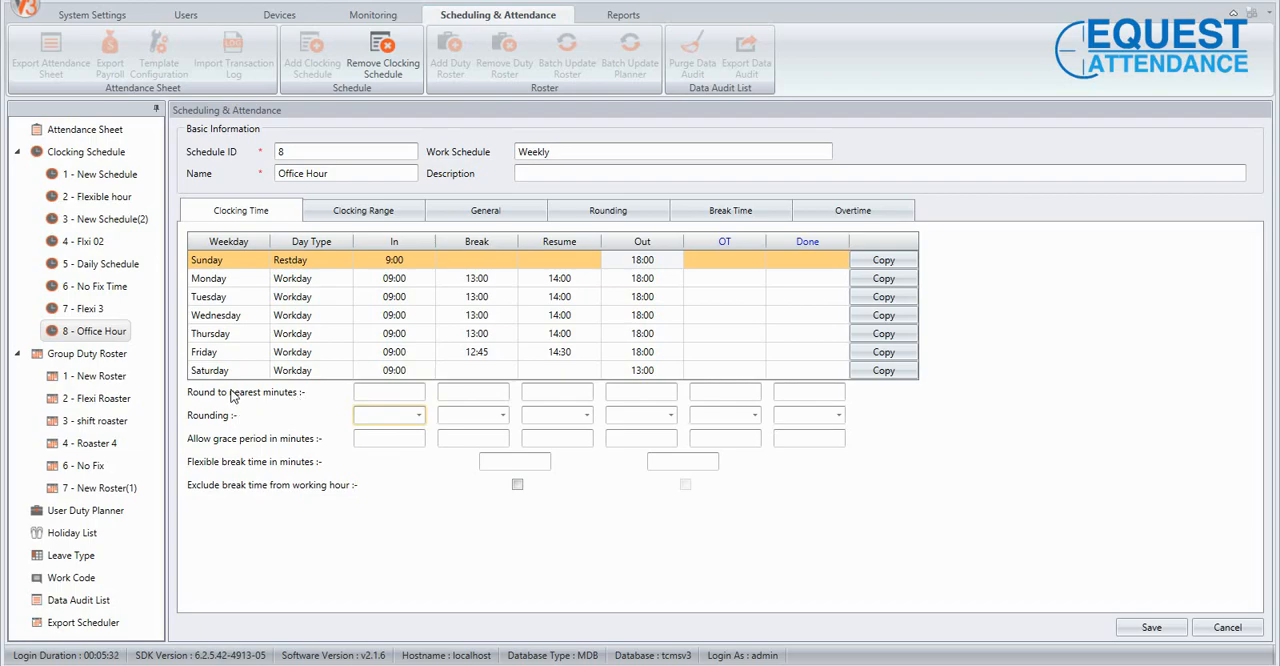
# Switch to Notepad, position its window over the schedule and read the Round up example.
pyautogui.moveTo(482, 665)
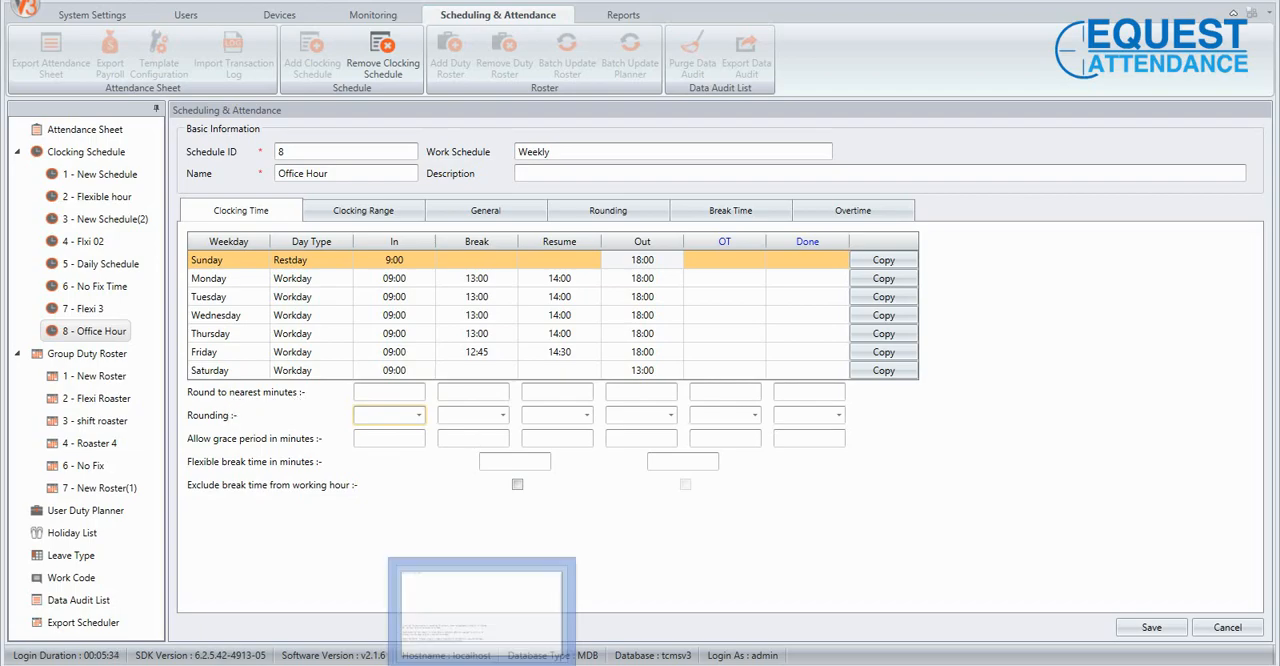
pyautogui.click(522, 635)
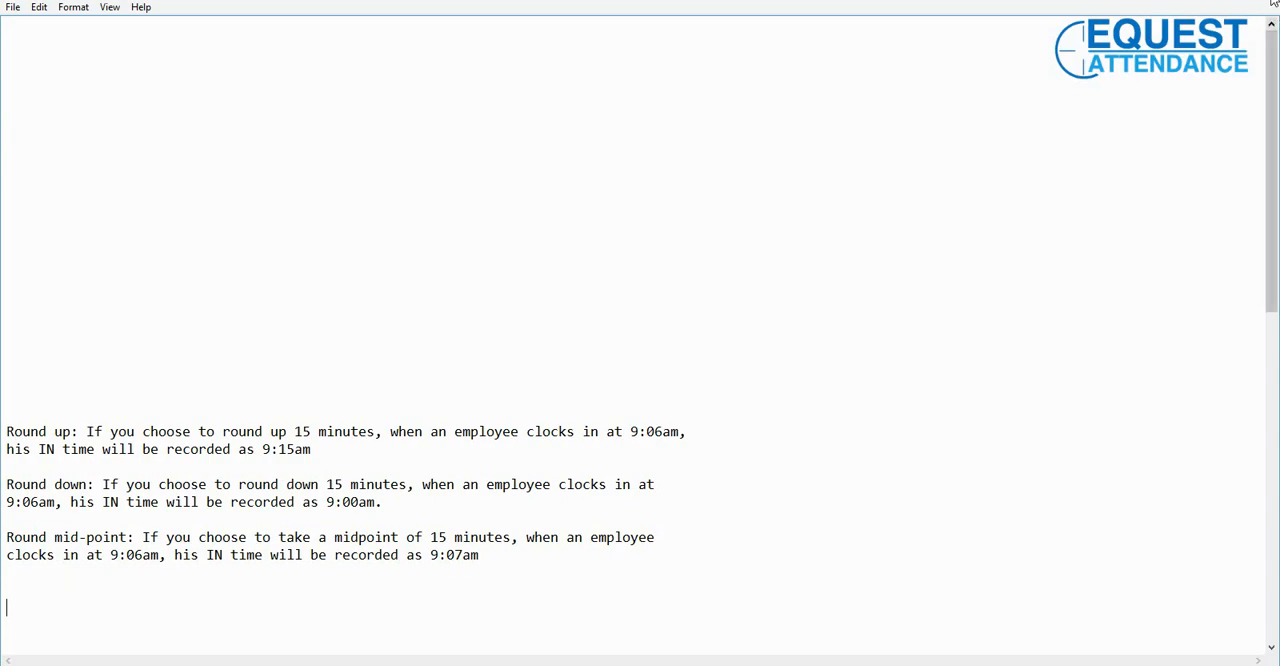
pyautogui.click(1232, 0)
pyautogui.click(742, 307)
pyautogui.scroll(-6, 741, 310)
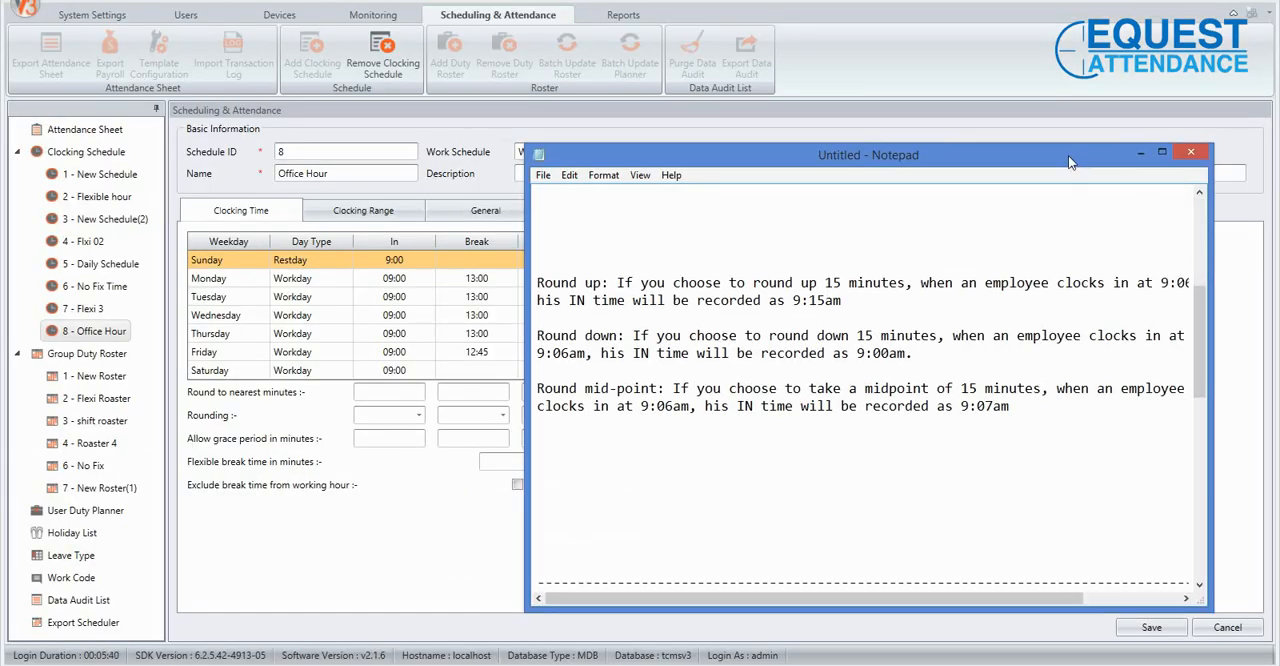
pyautogui.moveTo(1069, 162); pyautogui.dragTo(973, 160)
pyautogui.moveTo(1116, 280); pyautogui.dragTo(1250, 280)
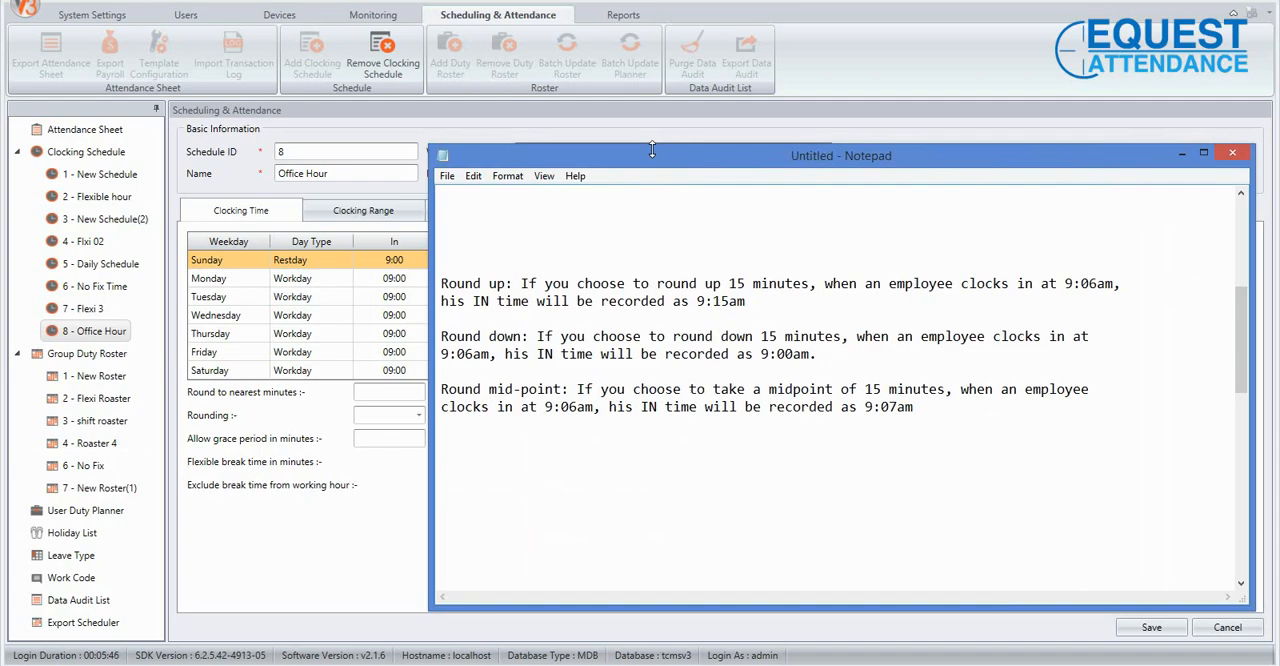
pyautogui.moveTo(672, 162); pyautogui.dragTo(410, 145)
pyautogui.moveTo(465, 264); pyautogui.dragTo(482, 264)
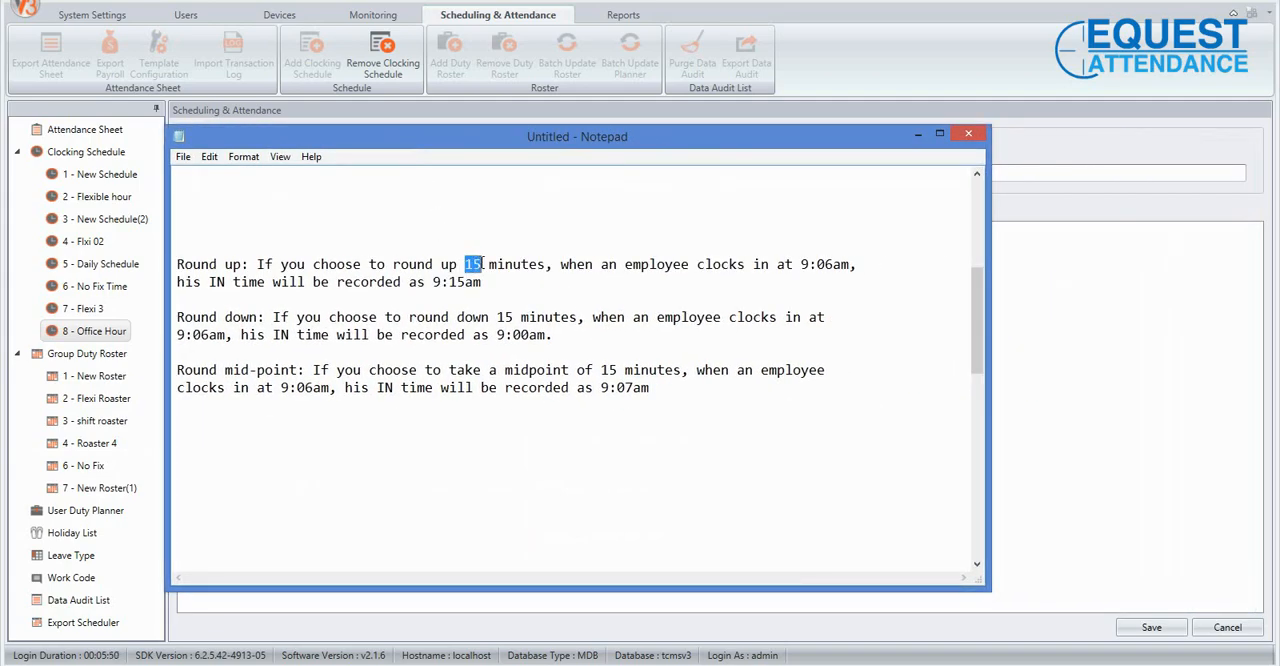
pyautogui.moveTo(561, 264); pyautogui.dragTo(594, 264)
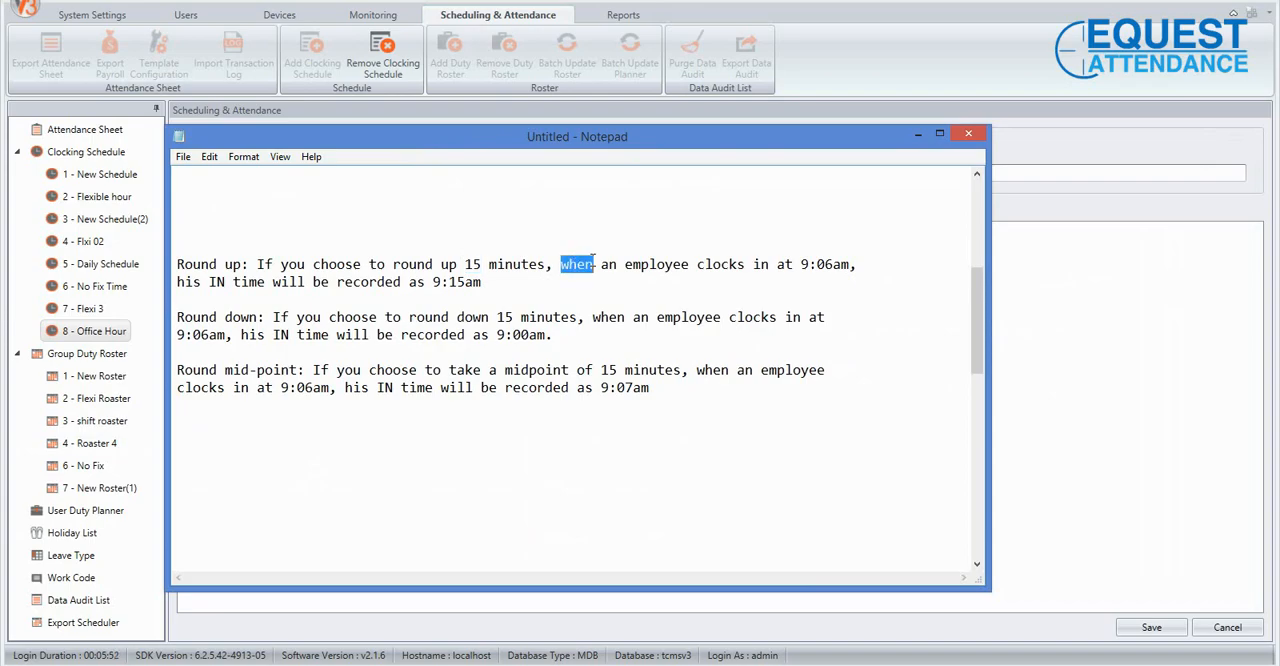
pyautogui.moveTo(552, 130); pyautogui.dragTo(785, 190)
# Return to the Office Hour schedule and round In times to the nearest 15 minutes with Up rounding.
pyautogui.click(277, 414)
pyautogui.click(391, 391)
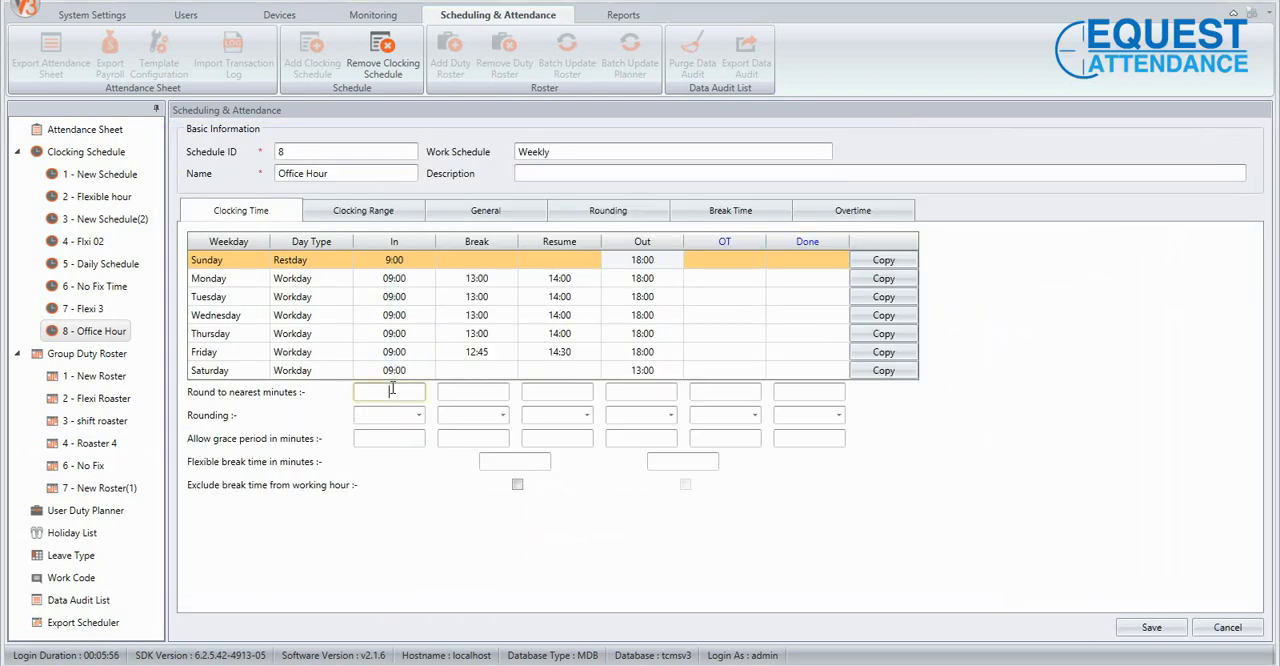
pyautogui.write('15')
pyautogui.click(419, 414)
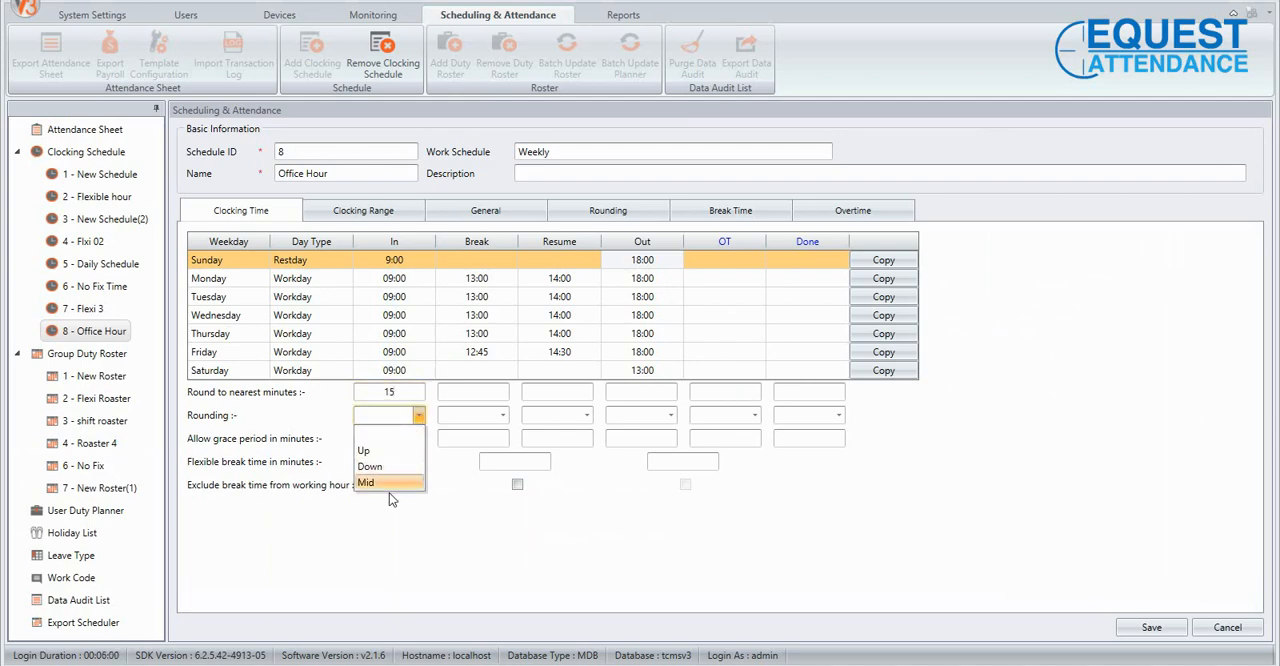
pyautogui.click(391, 452)
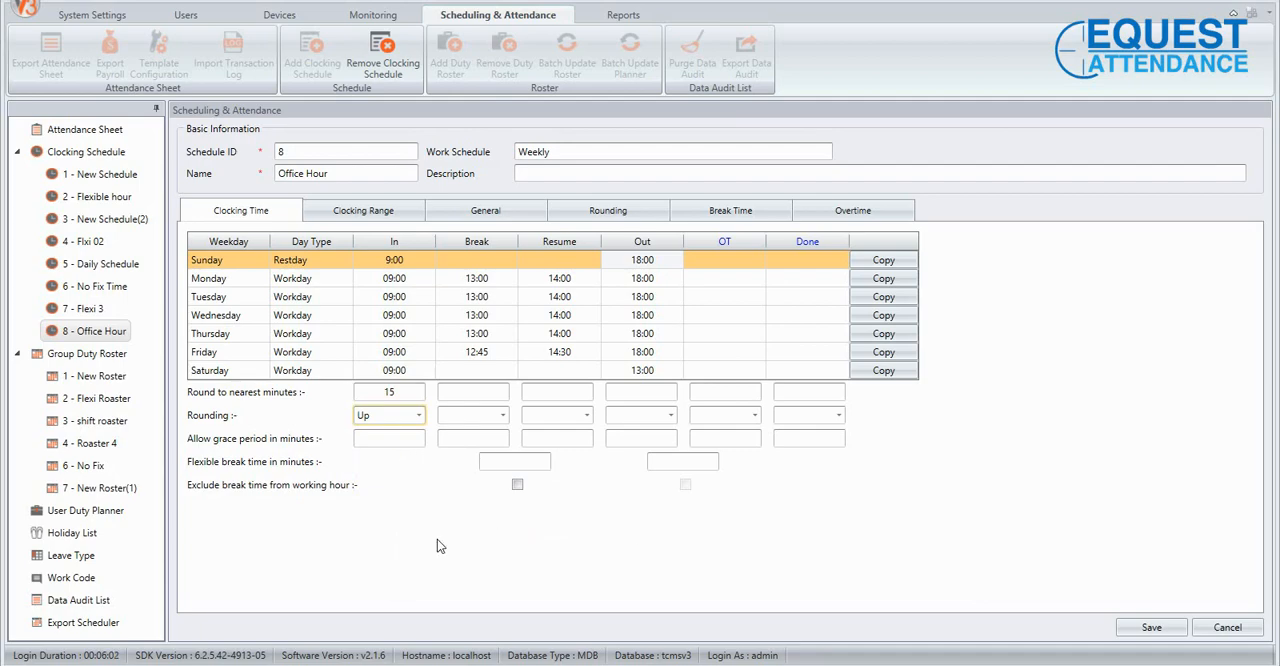
# Review the clock-in and recorded times of the Round up example in Notepad.
pyautogui.hotkey('alt', 'Tab')
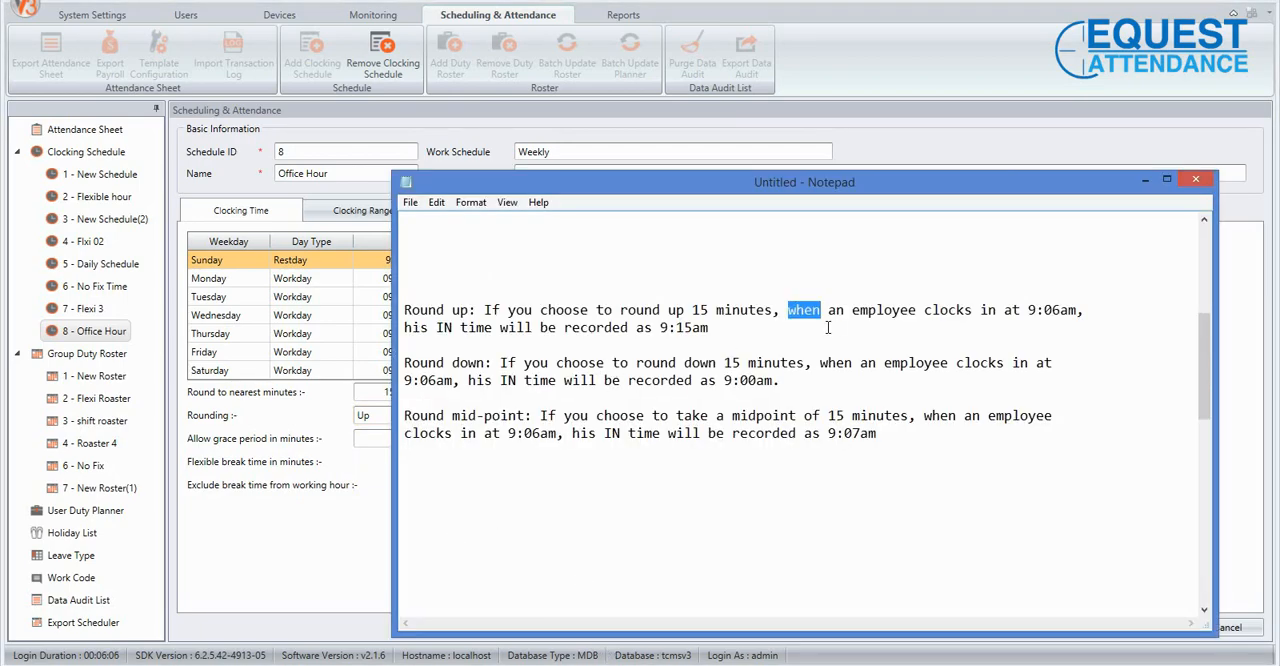
pyautogui.moveTo(1028, 310); pyautogui.dragTo(1056, 310)
pyautogui.click(1042, 338)
pyautogui.moveTo(661, 330); pyautogui.dragTo(690, 328)
pyautogui.click(690, 348)
pyautogui.click(714, 341)
pyautogui.click(346, 550)
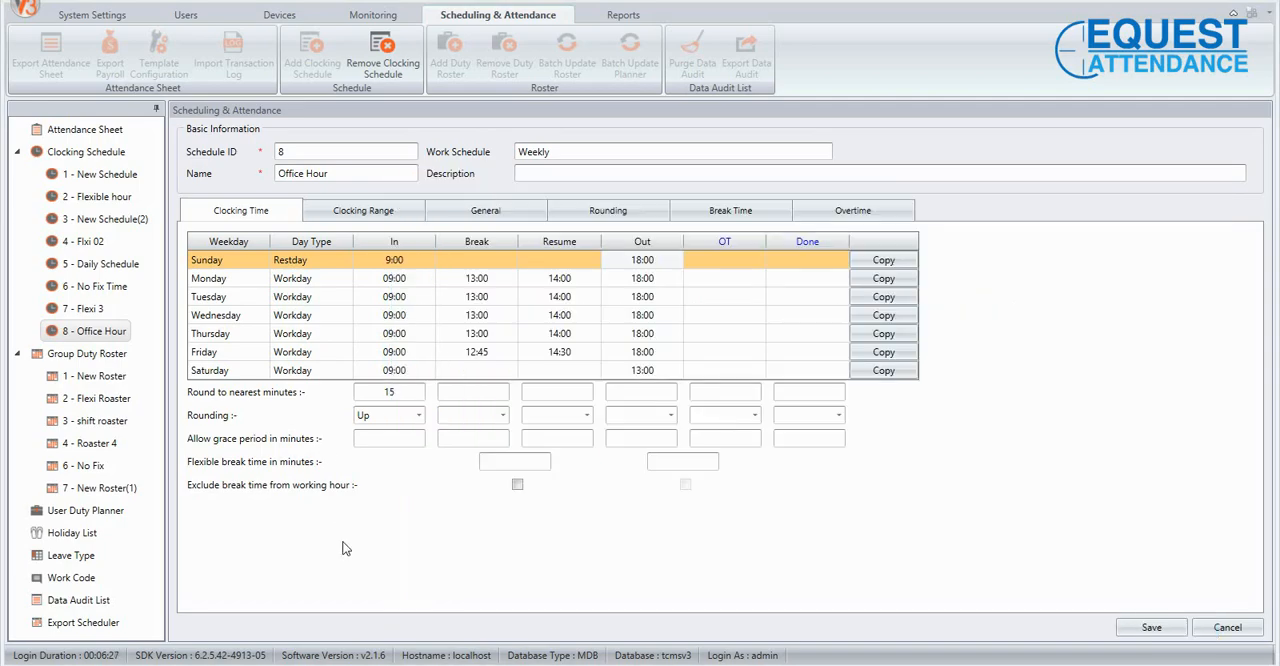
# Change the In column's rounding to Down and compare it with the Round down example in Notepad.
pyautogui.click(418, 416)
pyautogui.click(370, 466)
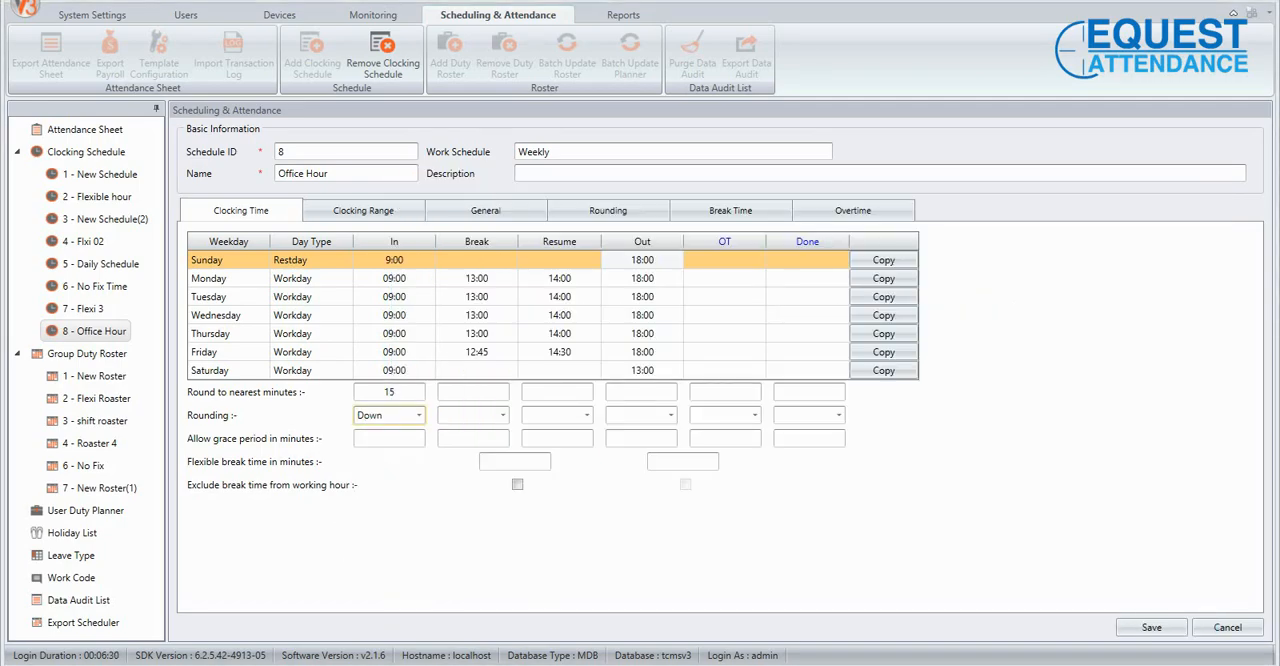
pyautogui.hotkey('alt', 'Tab')
pyautogui.moveTo(731, 363); pyautogui.dragTo(756, 380)
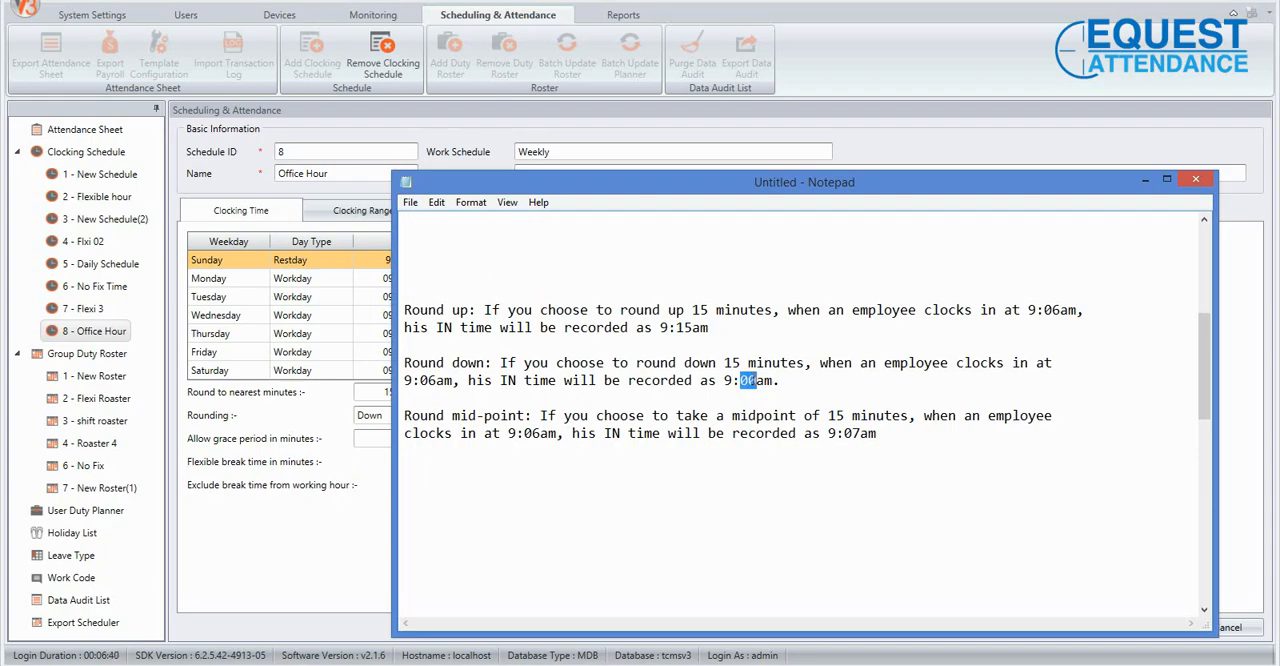
pyautogui.click(359, 511)
# Change the In column's rounding to Mid and compare it with the Round mid-point example in Notepad.
pyautogui.click(421, 418)
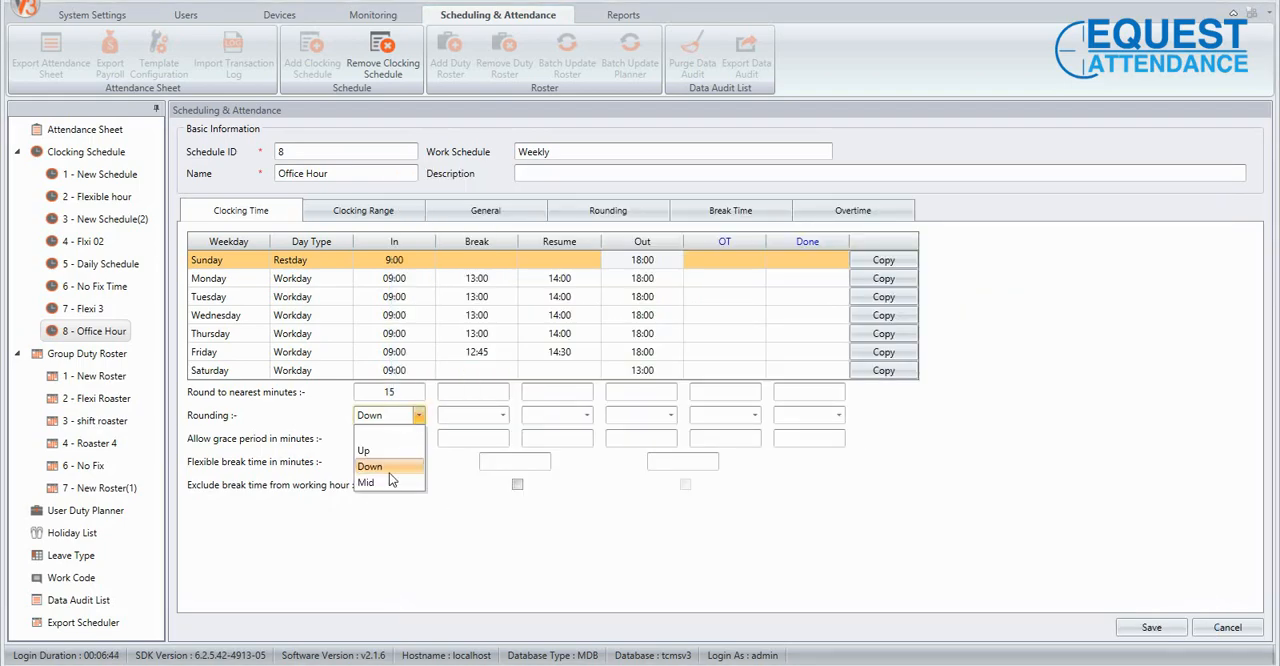
pyautogui.click(385, 485)
pyautogui.moveTo(482, 664)
pyautogui.click(484, 615)
pyautogui.click(652, 432)
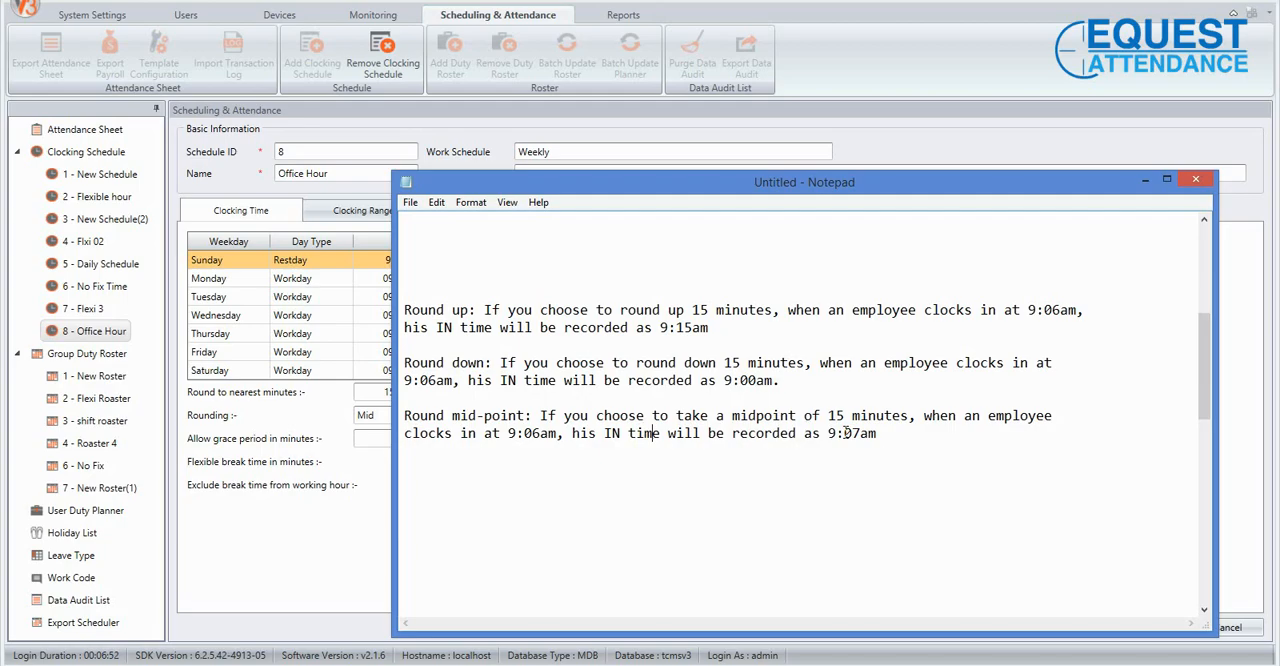
pyautogui.moveTo(851, 432); pyautogui.dragTo(859, 433)
pyautogui.click(349, 517)
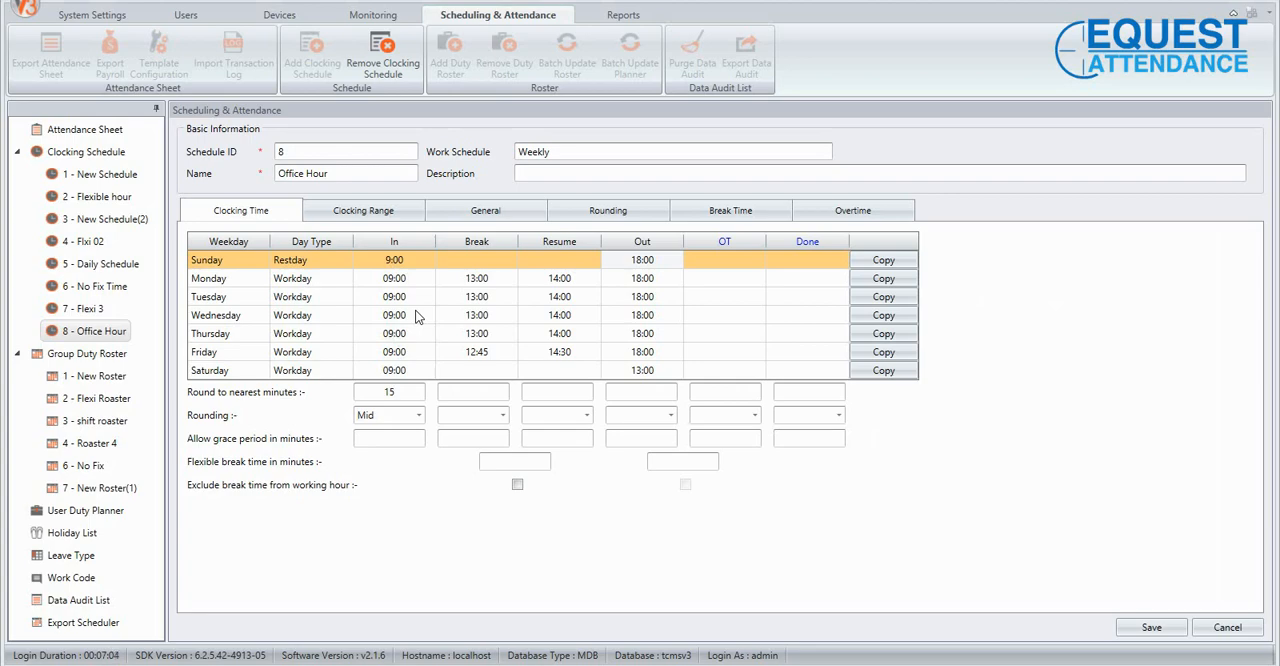
# Set the In column's allowed grace period to 20 minutes.
pyautogui.moveTo(402, 391); pyautogui.dragTo(384, 391)
pyautogui.click(398, 438)
pyautogui.write('10')
pyautogui.press('BackSpace')
pyautogui.press('BackSpace')
pyautogui.write('20')
# Clear the In column's round-to-nearest minutes and its rounding option.
pyautogui.click(380, 395)
pyautogui.write('0')
pyautogui.click(418, 415)
pyautogui.click(410, 429)
pyautogui.click(405, 391)
pyautogui.press('BackSpace')
pyautogui.click(415, 438)
# Switch to Notepad and add the heading "Grace Minute 20:" below the Round mid-point example.
pyautogui.click(476, 664)
pyautogui.click(931, 428)
pyautogui.press('Return')
pyautogui.press('Return')
pyautogui.write('Grace Minute')
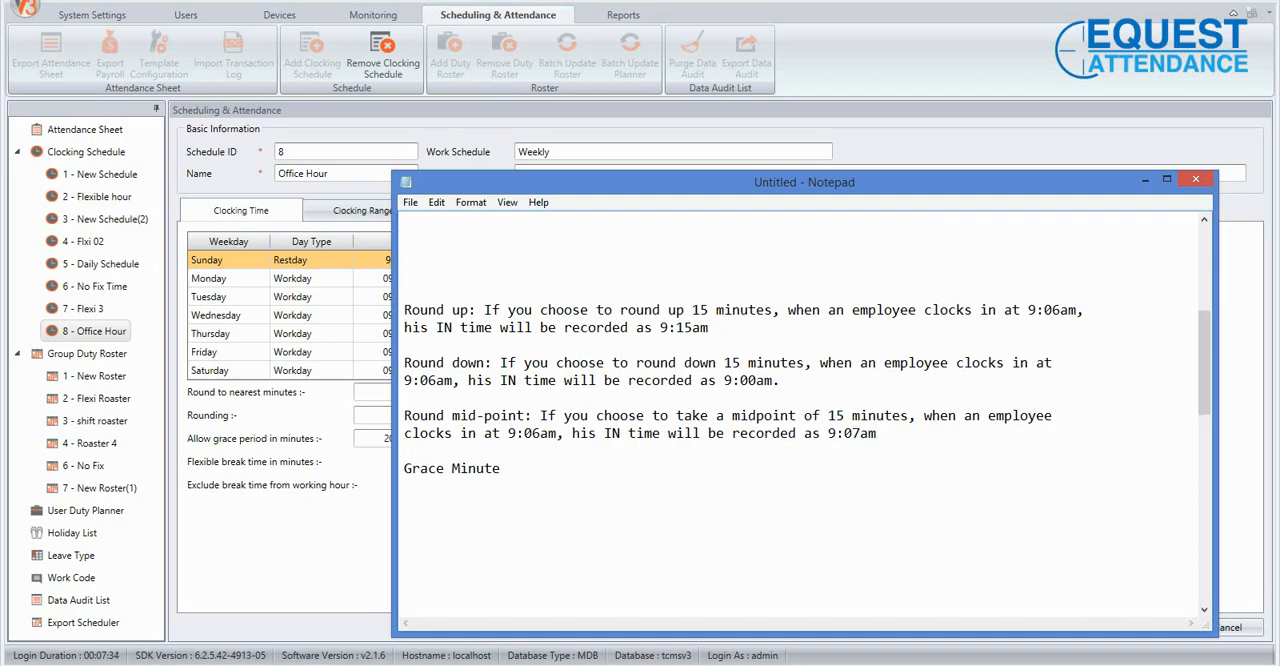
pyautogui.write(' 20:')
# Below the grace minute heading in Notepad, add the line "If Staff check in 9:15am - OK".
pyautogui.press('Return')
pyautogui.press('Return')
pyautogui.write('If Staff datana')
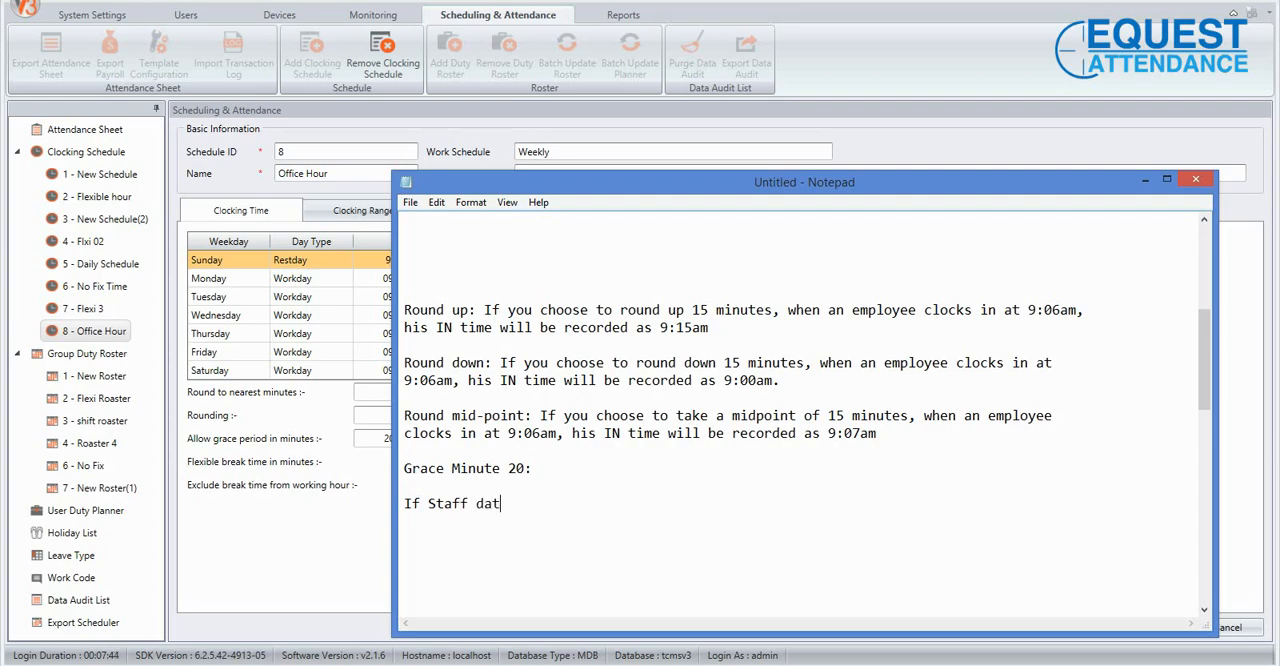
pyautogui.press('BackSpace')
pyautogui.press('BackSpace')
pyautogui.press('BackSpace')
pyautogui.press('BackSpace')
pyautogui.press('BackSpace')
pyautogui.press('BackSpace')
pyautogui.write('s')
pyautogui.press('BackSpace')
pyautogui.write('check in 9:15')
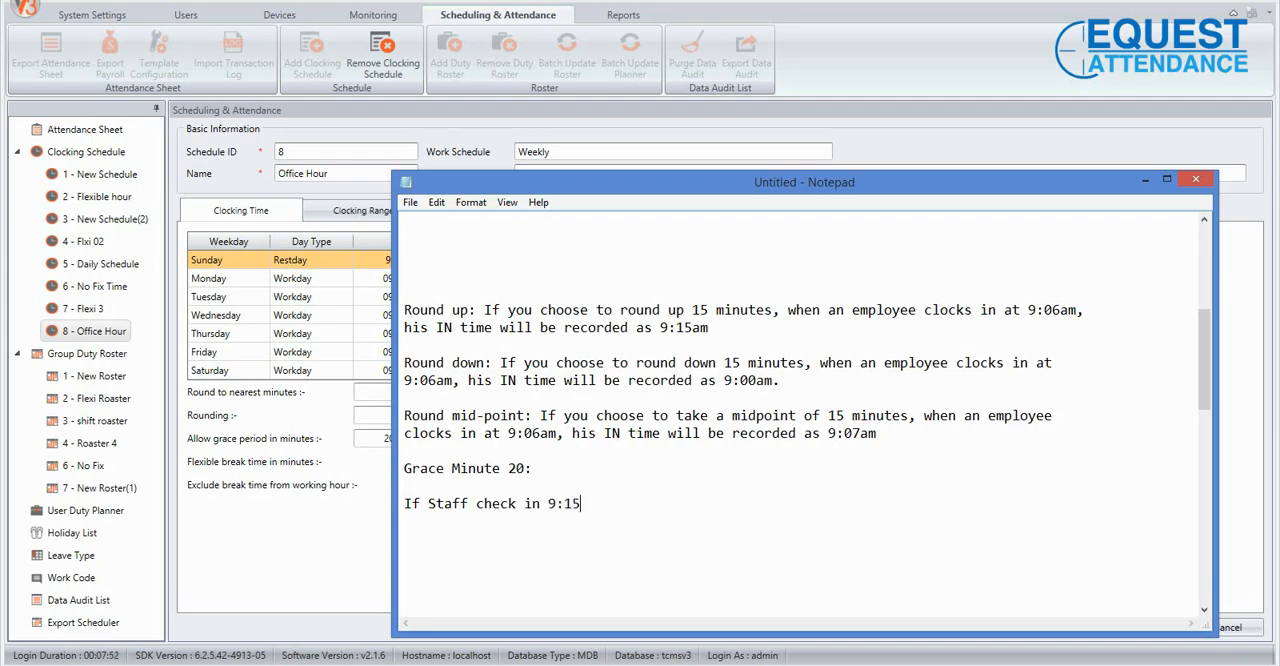
pyautogui.write('am')
pyautogui.write(' -')
pyautogui.write(' OK')
# Add a second check-in example reading "9:19am - OK", aligned under the 9:15am time.
pyautogui.write('9')
pyautogui.write(':')
pyautogui.write('19')
pyautogui.write('am')
pyautogui.write(' - ')
pyautogui.write('OK ')
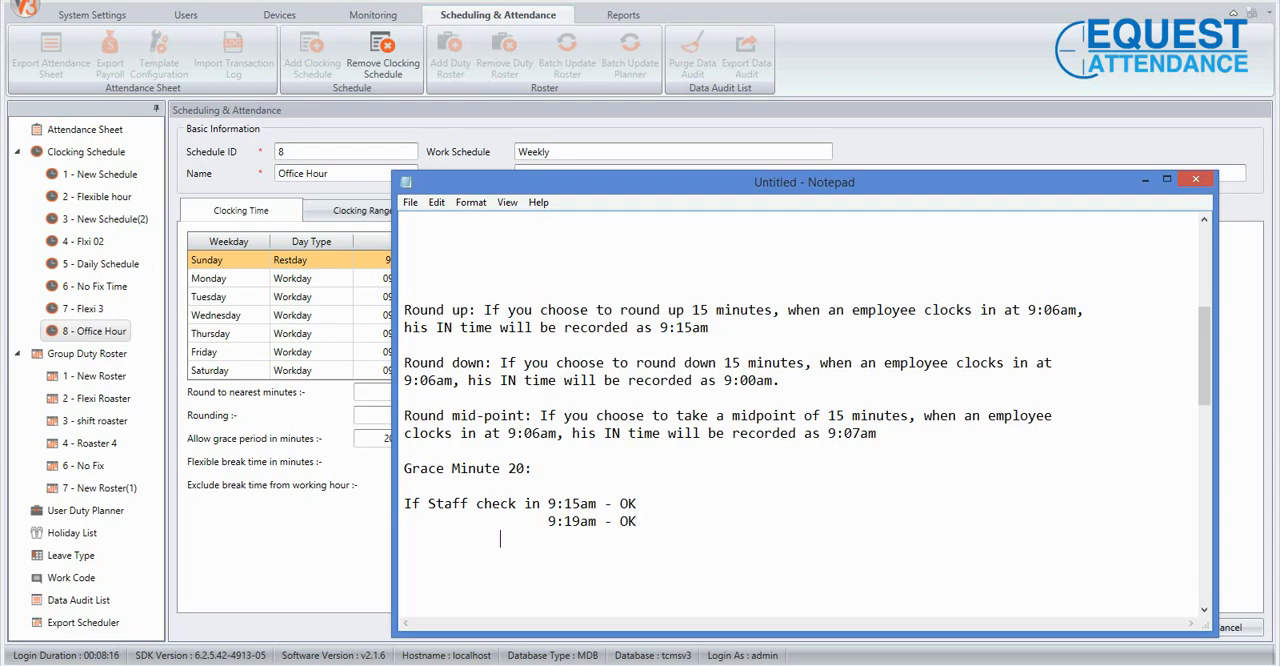
pyautogui.write('                  9:21am  - Late 1minute')
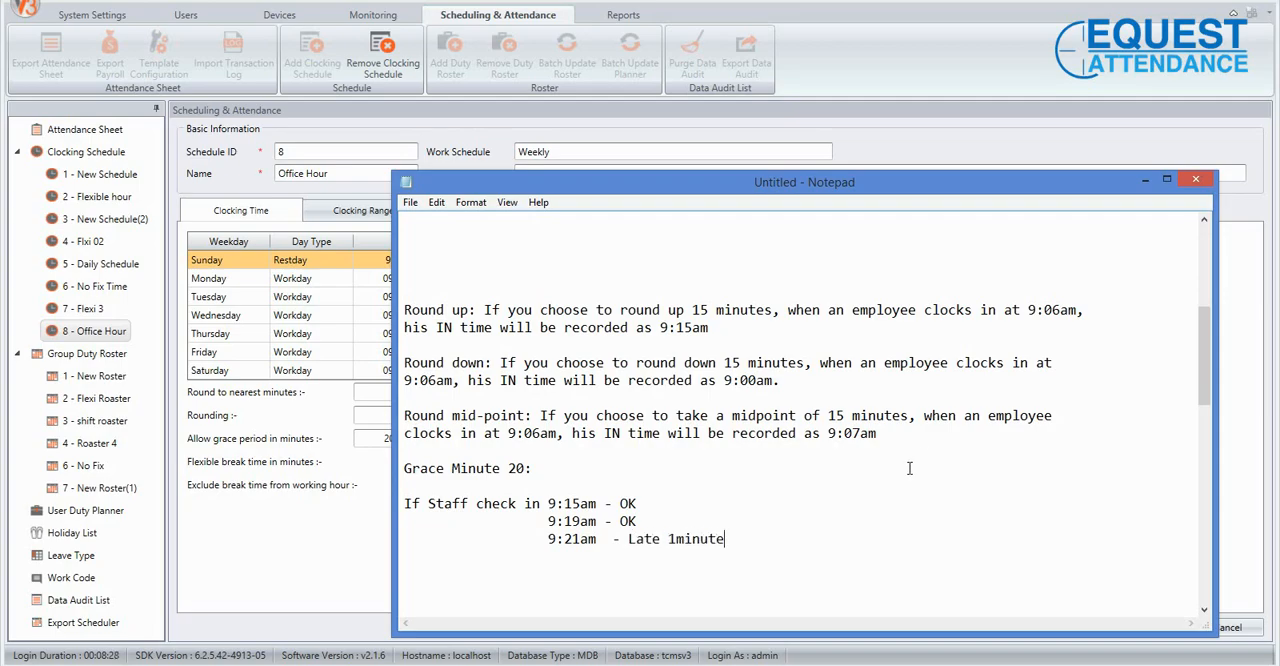
# Add a third aligned check-in example reading "9:21am - Late 1minute" and start a new line below it.
pyautogui.scroll(-2, 835, 480)
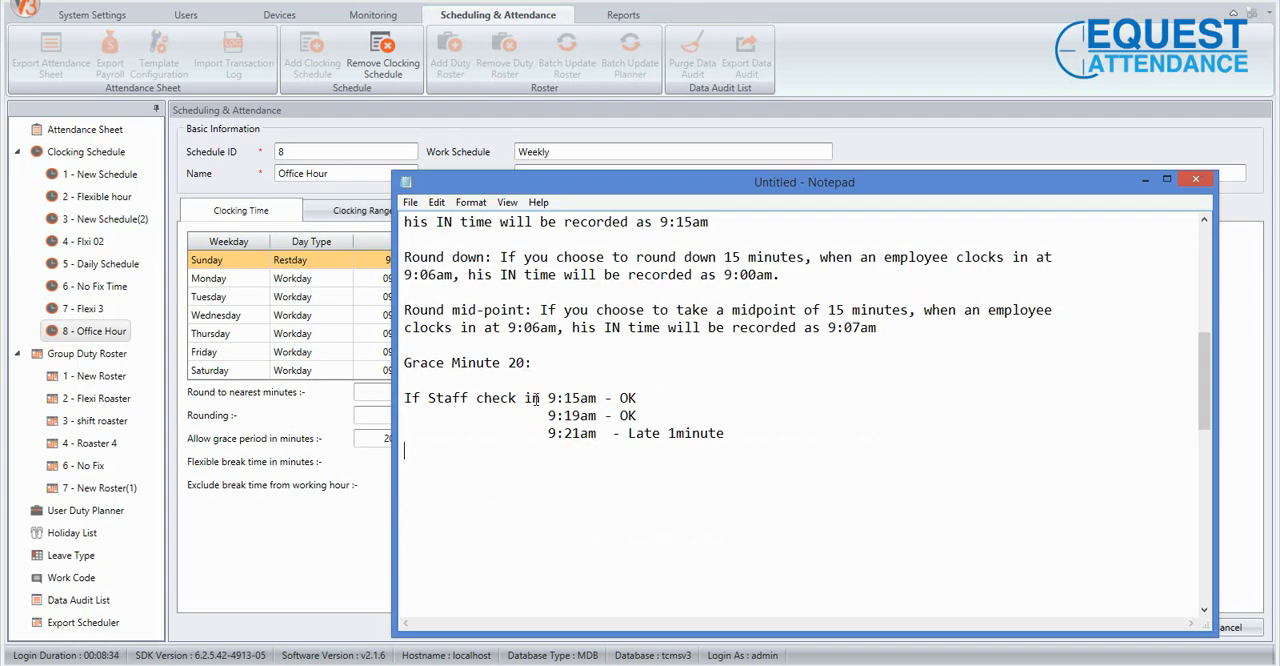
# Return to the Office Hour schedule in the attendance software and clear the In column's allowed grace period.
pyautogui.click(318, 558)
pyautogui.click(401, 438)
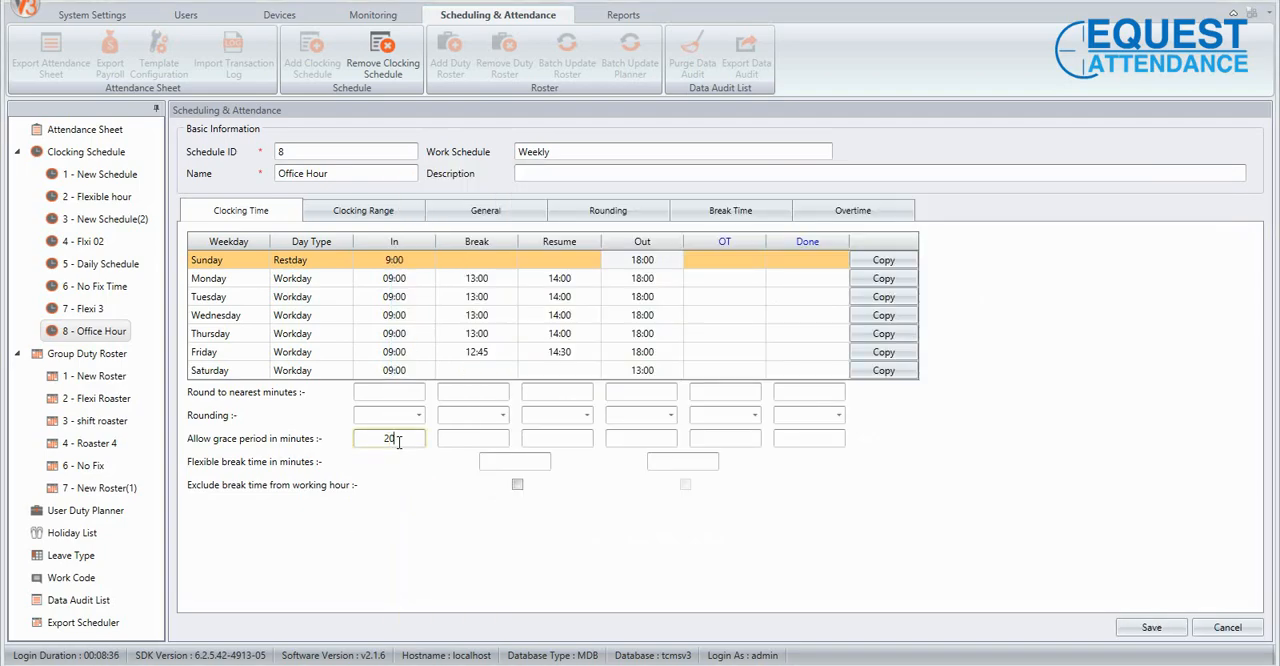
pyautogui.doubleClick(389, 440)
pyautogui.press('BackSpace')
# Set the flexible break time under the Break and Resume columns to 30 minutes.
pyautogui.click(527, 459)
pyautogui.click(190, 466)
pyautogui.click(524, 461)
pyautogui.write('60')
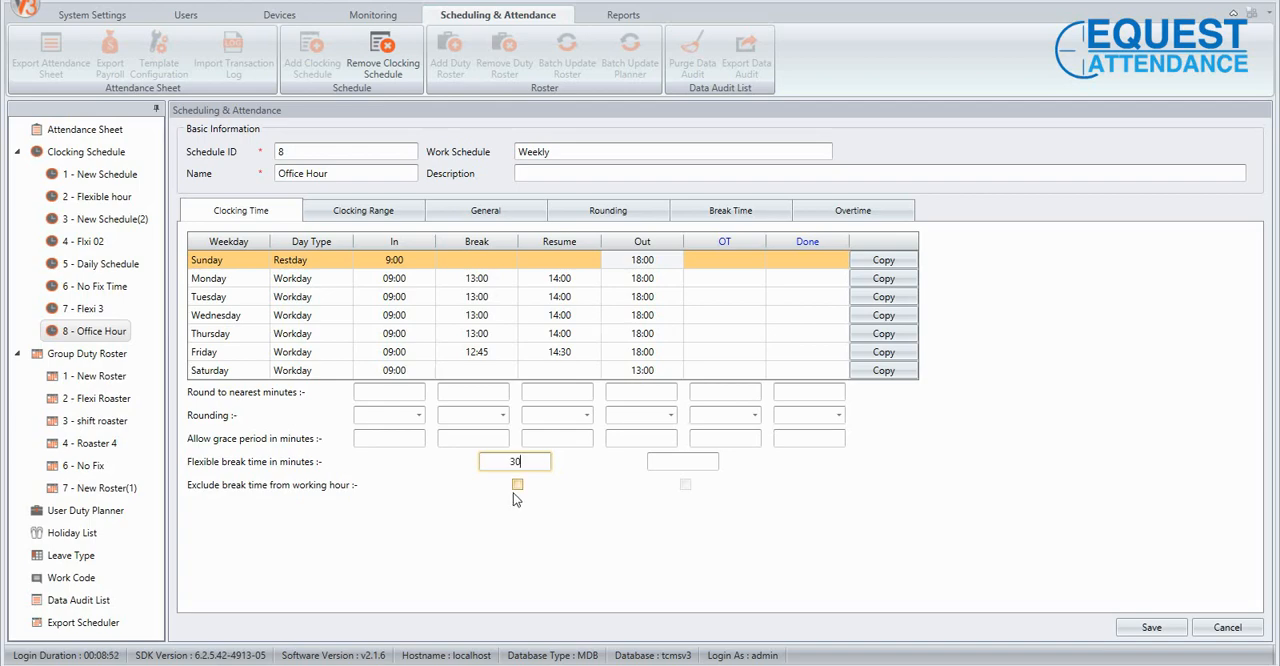
pyautogui.moveTo(504, 459); pyautogui.dragTo(528, 459)
pyautogui.click(532, 463)
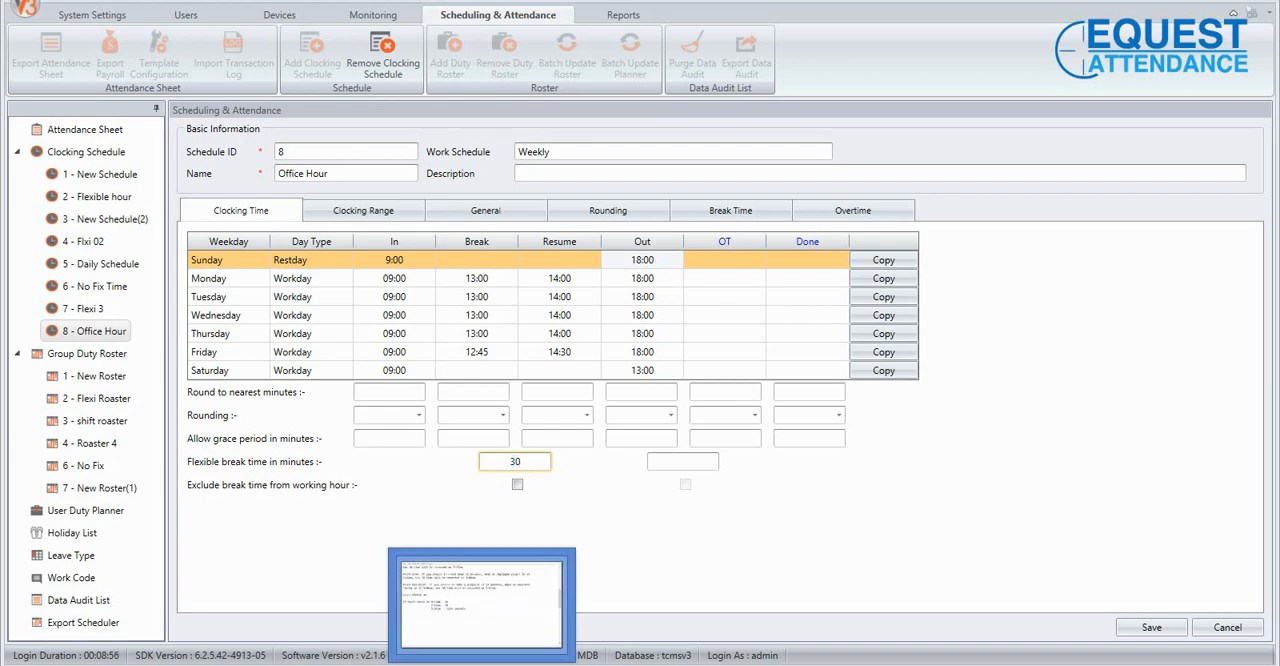
# Switch to Notepad and add the break range "1pm - 2pm" below the grace minute examples, checking it against the schedule.
pyautogui.click(482, 664)
pyautogui.press('Return')
pyautogui.press('Return')
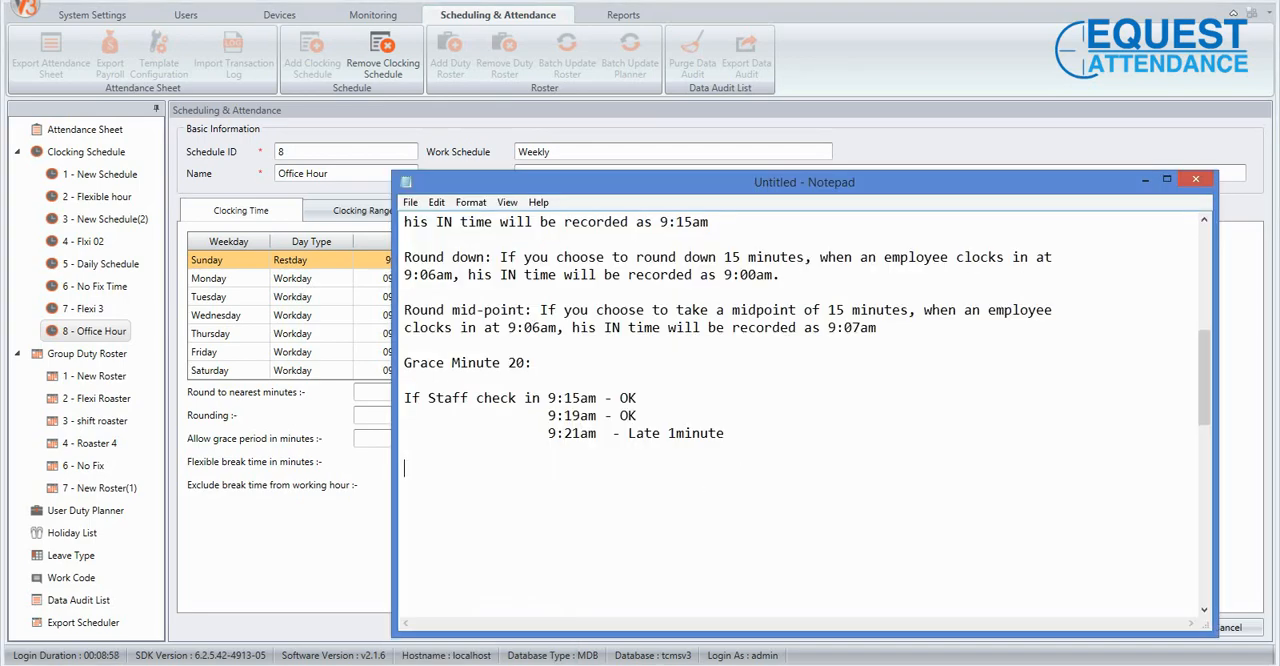
pyautogui.click(295, 510)
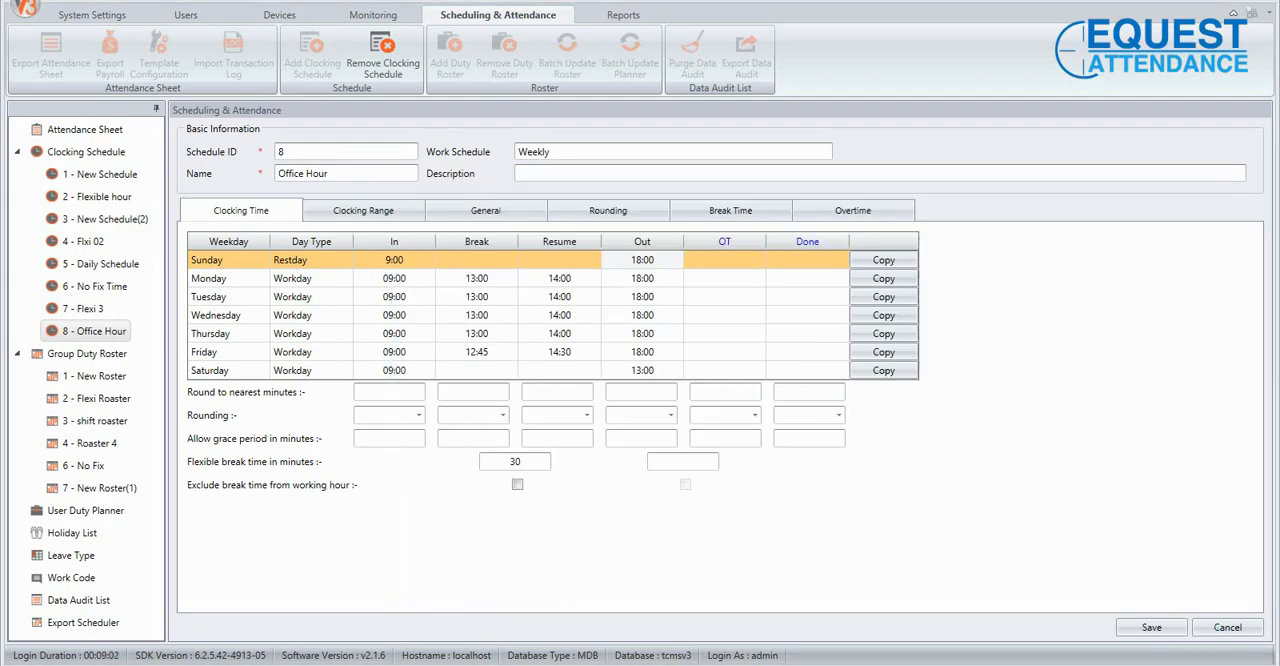
pyautogui.click(560, 664)
pyautogui.write('13/')
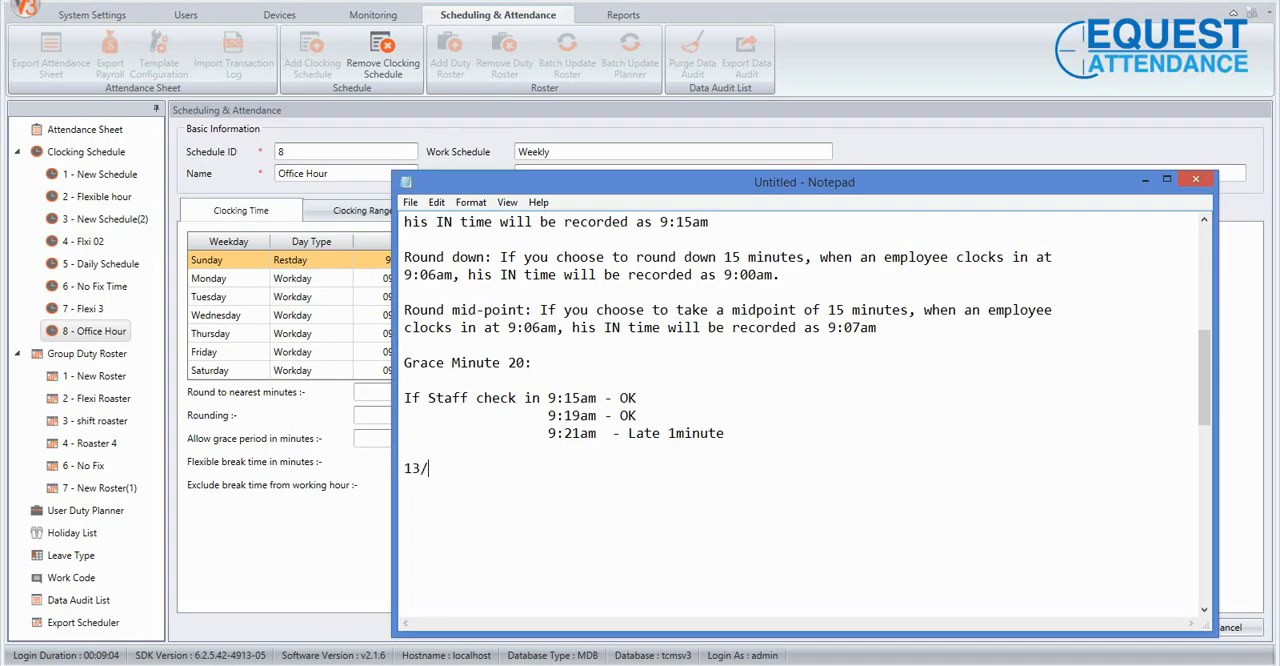
pyautogui.write(': 00')
pyautogui.press('BackSpace')
pyautogui.press('BackSpace')
pyautogui.press('BackSpace')
pyautogui.press('BackSpace')
pyautogui.press('BackSpace')
pyautogui.press('BackSpace')
pyautogui.write('a')
pyautogui.press('BackSpace')
pyautogui.write('1am  - 2pm')
pyautogui.click(420, 468)
pyautogui.press('BackSpace')
pyautogui.write('p')
# Append "(30min flexible)" to the 1pm - 2pm break range line.
pyautogui.click(558, 470)
pyautogui.write('(30min')
pyautogui.press('BackSpace')
pyautogui.press('BackSpace')
pyautogui.write('in flexible)')
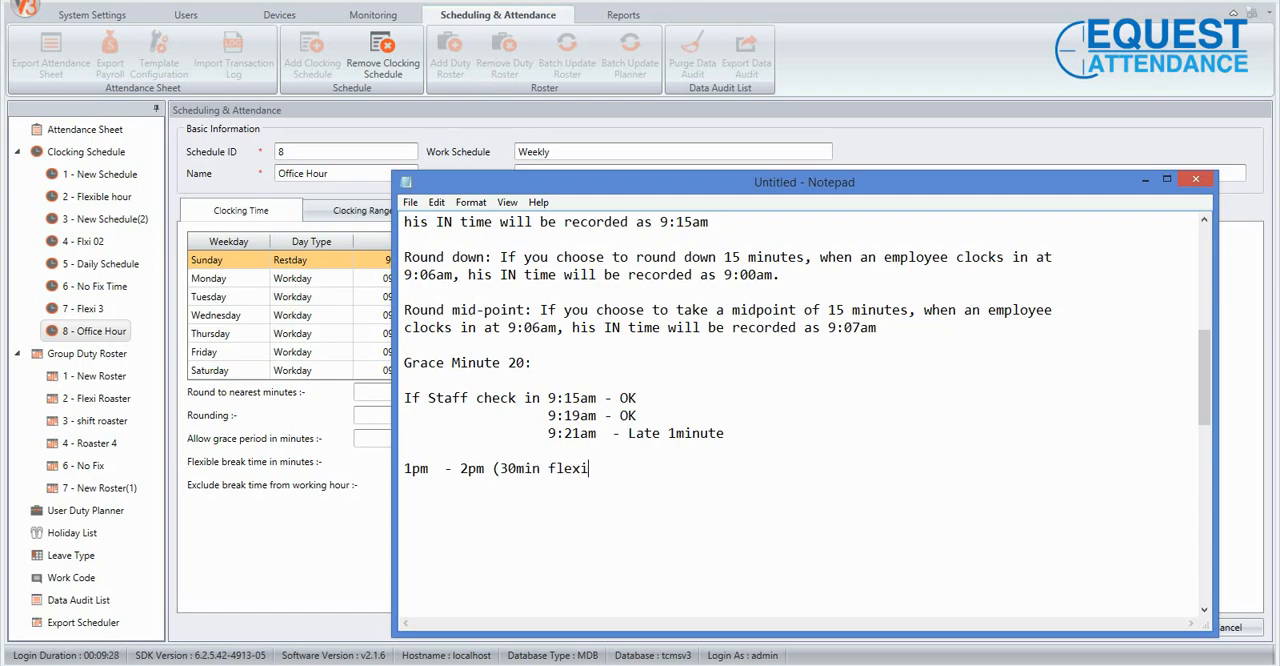
# Below the break range, add the explanation "Within this range Maximum break time is 30 minute".
pyautogui.moveTo(403, 468); pyautogui.dragTo(484, 468)
pyautogui.click(484, 468)
pyautogui.click(625, 468)
pyautogui.press('Return')
pyautogui.write('Within this range')
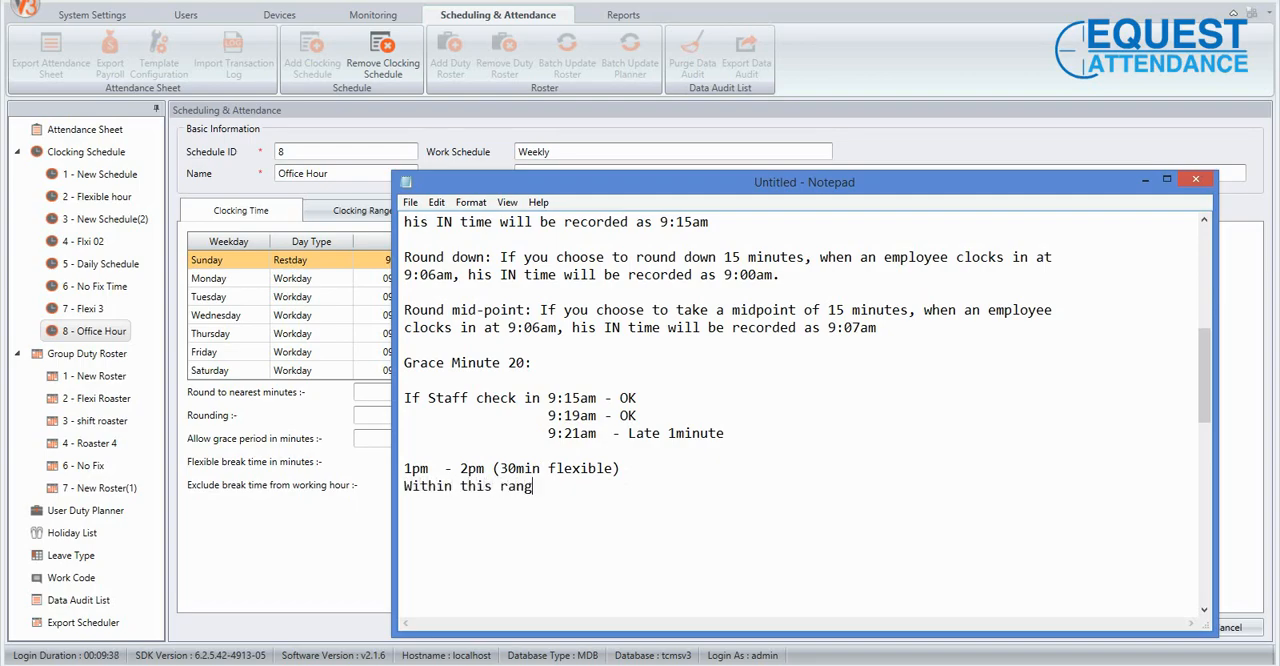
pyautogui.write(' Max ')
pyautogui.write('imum re')
pyautogui.press('BackSpace')
pyautogui.press('BackSpace')
pyautogui.write('break tm')
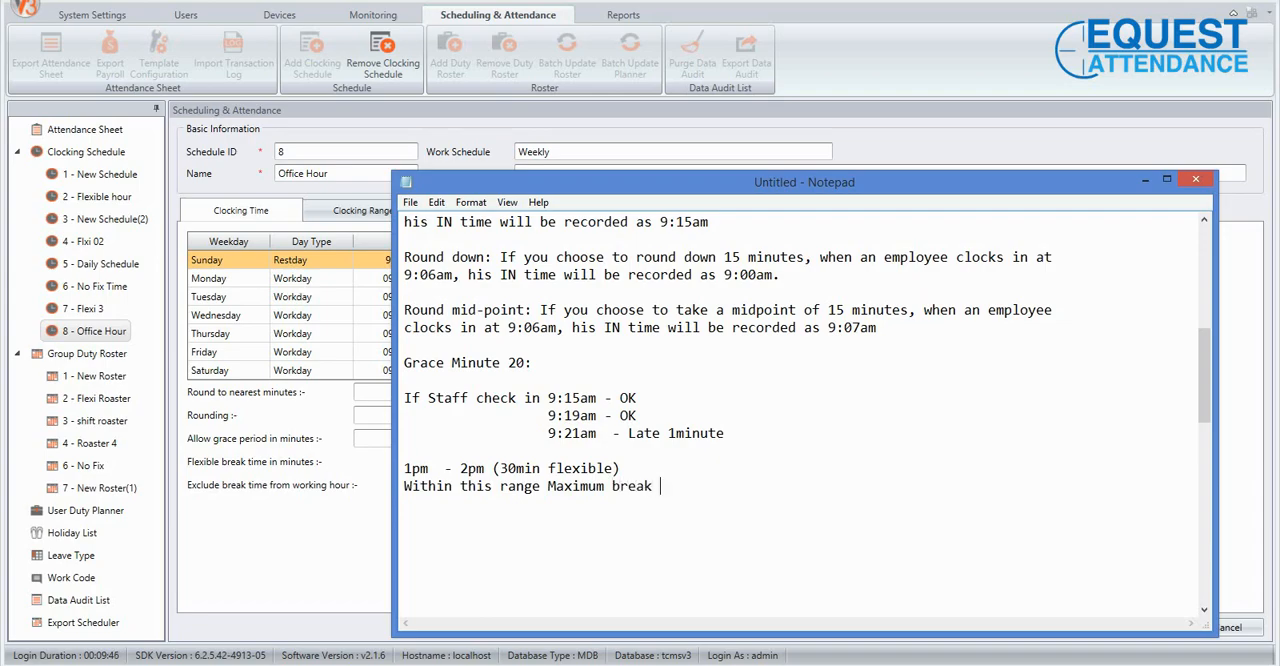
pyautogui.press('BackSpace')
pyautogui.write('ime is 30 minute')
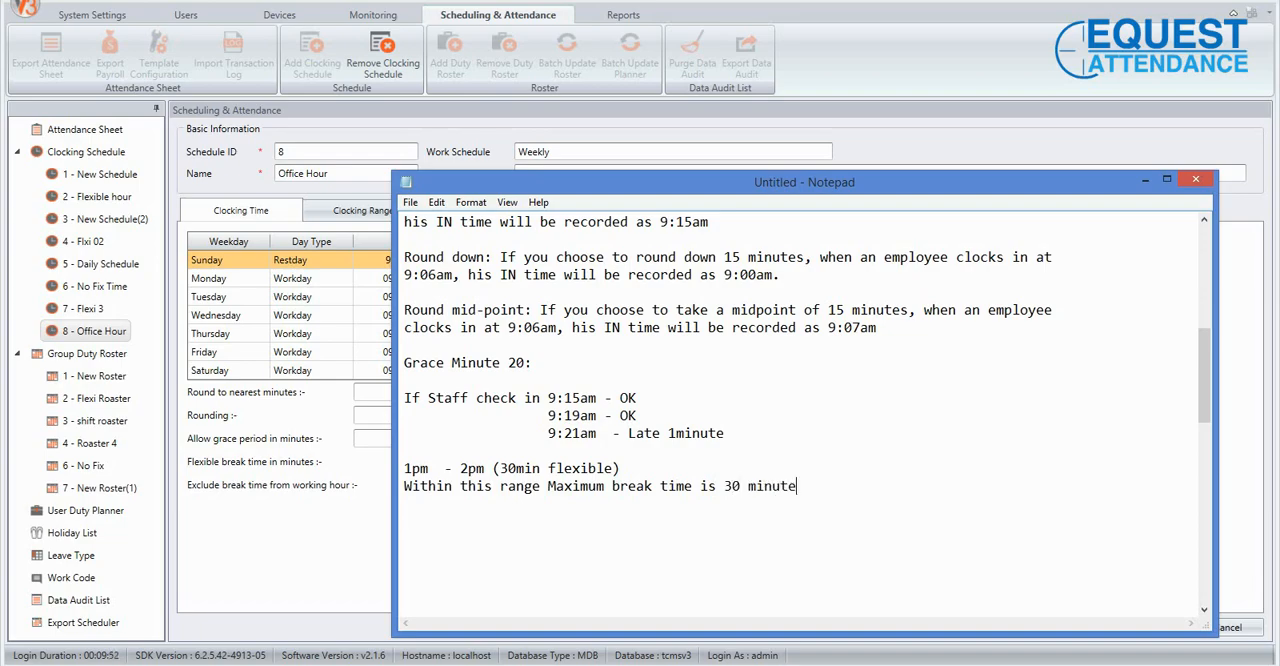
pyautogui.scroll(-1, 620, 475)
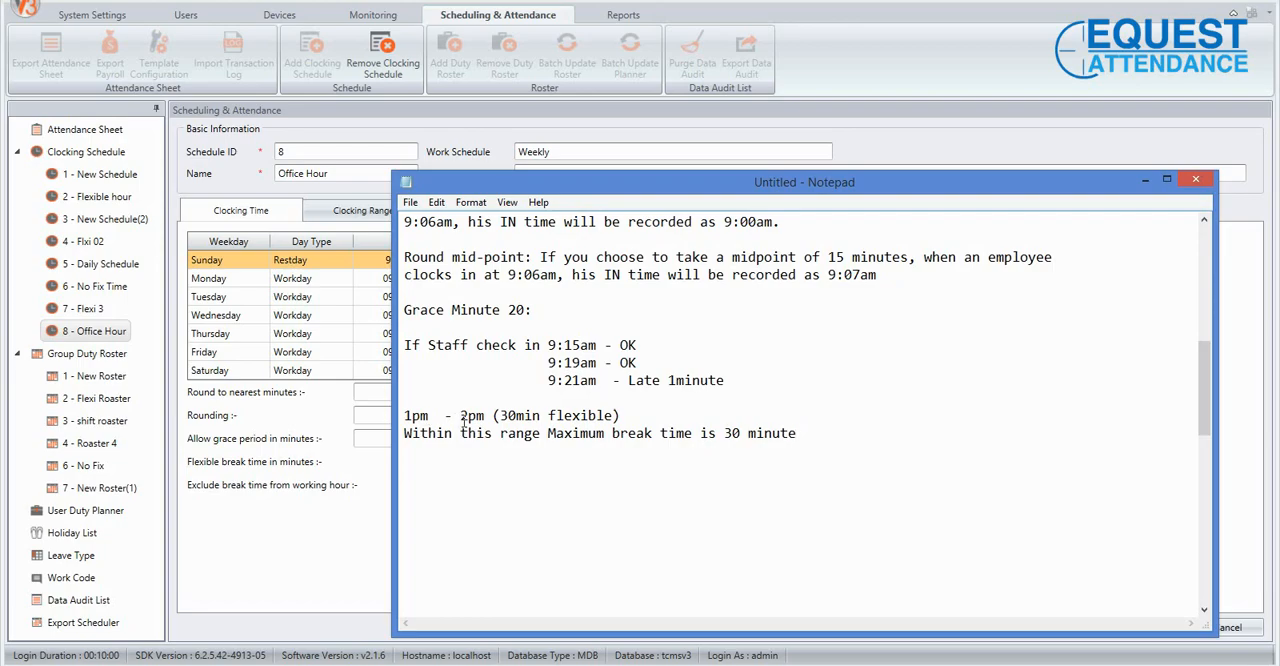
# Below the maximum break time explanation, leave a blank line and add "If 1:15pm - 1:45pm - OK".
pyautogui.moveTo(499, 415); pyautogui.dragTo(618, 416)
pyautogui.click(552, 420)
pyautogui.click(810, 437)
pyautogui.press('Return')
pyautogui.press('Return')
pyautogui.write('If 1:15pm - 1:45')
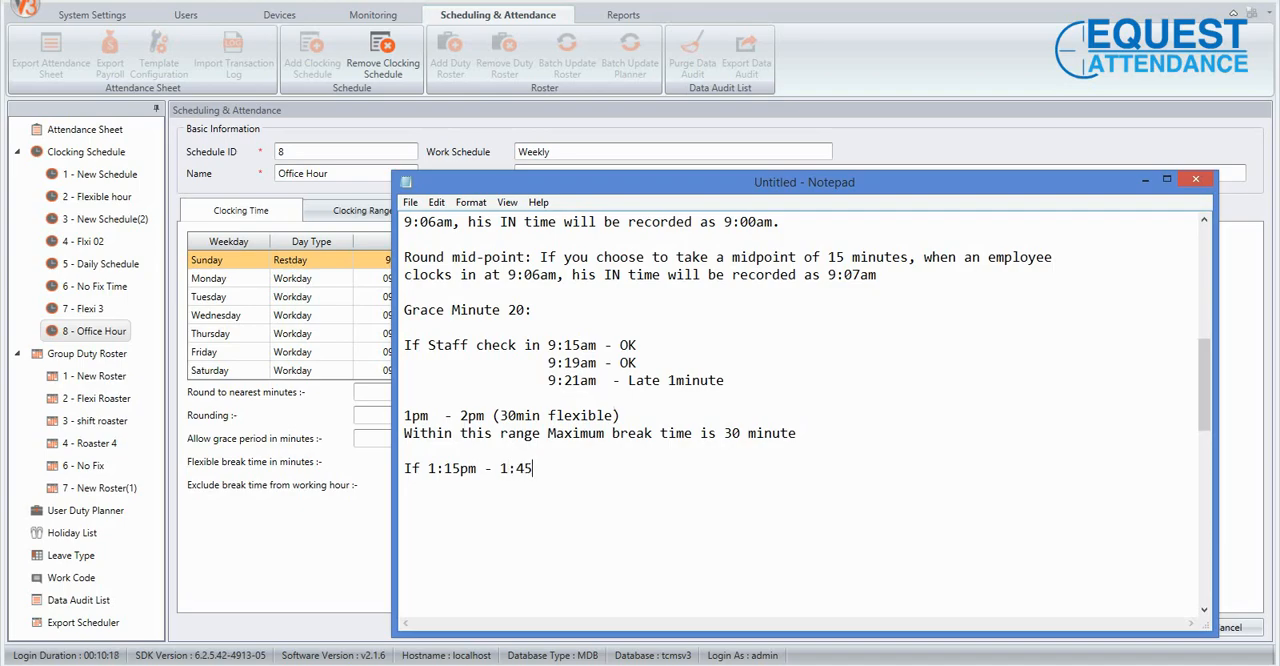
pyautogui.write('pm - OK')
# Add a second break example reading "1:10pm - 1:40pm - OK", indented under the first one.
pyautogui.press('Return')
pyautogui.write('1:10pm  - ')
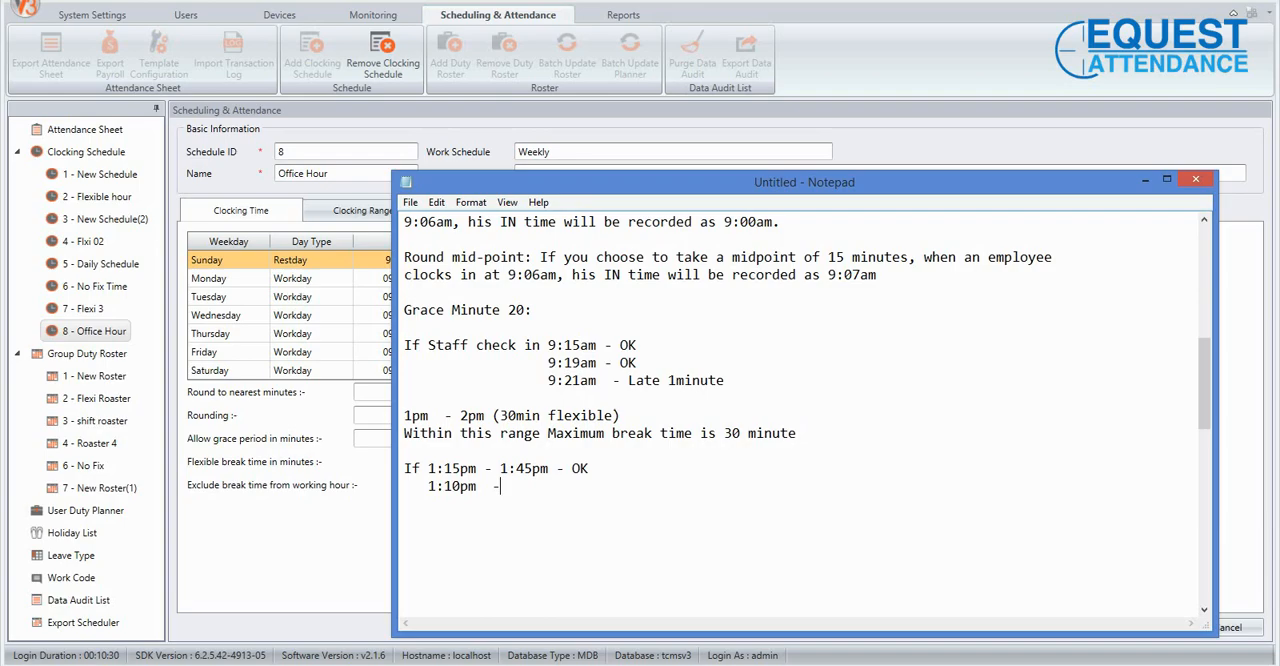
pyautogui.write('1:40pm -OK')
pyautogui.press('BackSpace')
pyautogui.press('BackSpace')
pyautogui.write('OK')
# Add a third indented break example reading "1:40pm - 2:10 pm - Late 10min".
pyautogui.press('Return')
pyautogui.press('Return')
pyautogui.write('1:40p')
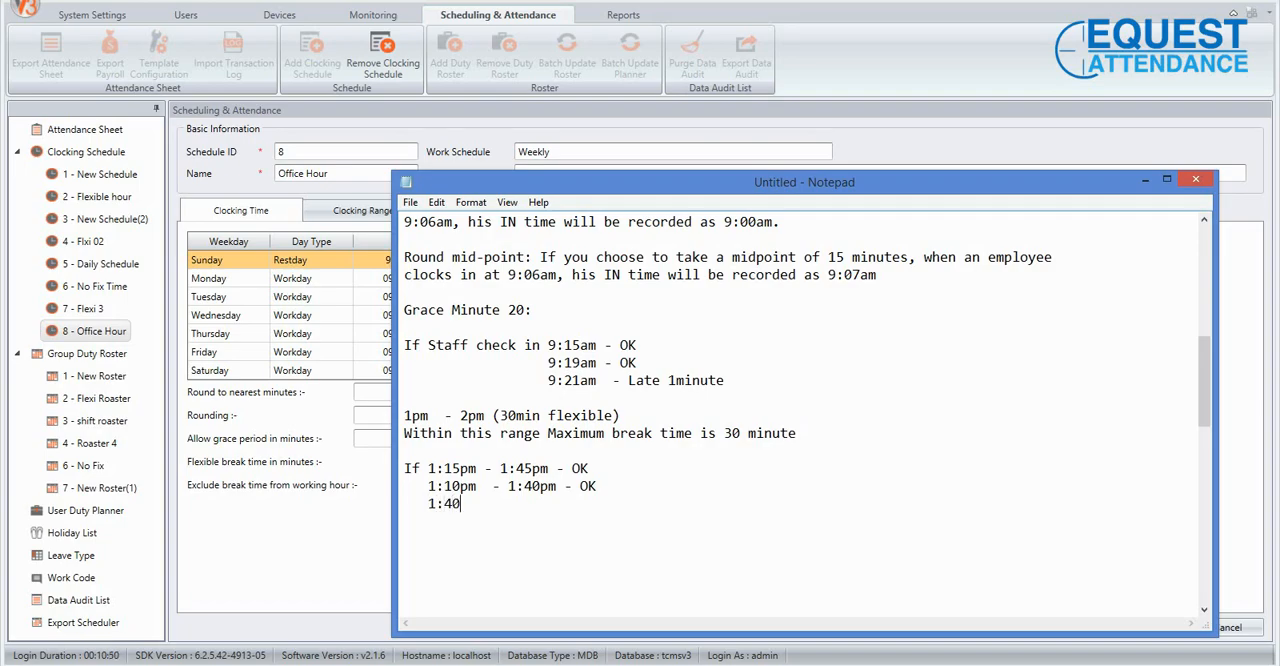
pyautogui.write('m  - 2:10o')
pyautogui.press('BackSpace')
pyautogui.write('pm - Late ')
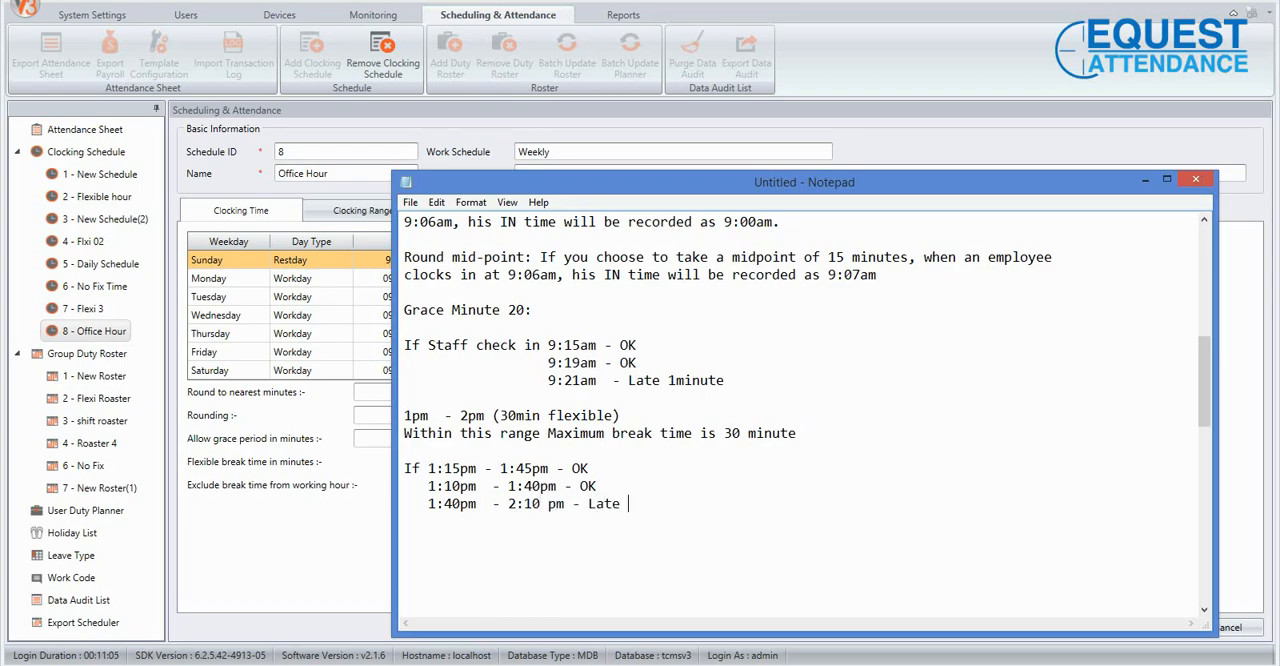
pyautogui.write('10min')
# Add a fourth indented break example reading "1:20pm - 2:00 pm - Late 10min".
pyautogui.press('Return')
pyautogui.write('1:20pm  -')
pyautogui.press('BackSpace')
pyautogui.write('1')
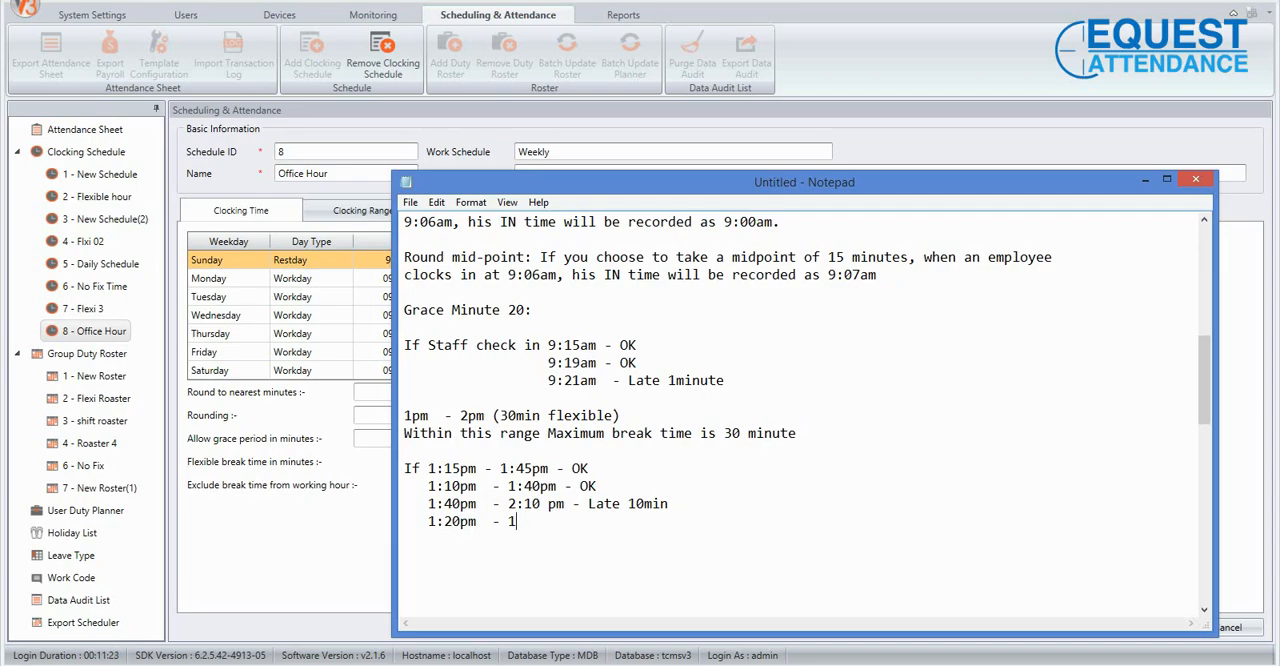
pyautogui.press('BackSpace')
pyautogui.write('2')
pyautogui.write(':00 p,m')
pyautogui.press('BackSpace')
pyautogui.press('BackSpace')
pyautogui.press('BackSpace')
pyautogui.write('m - Late 10min')
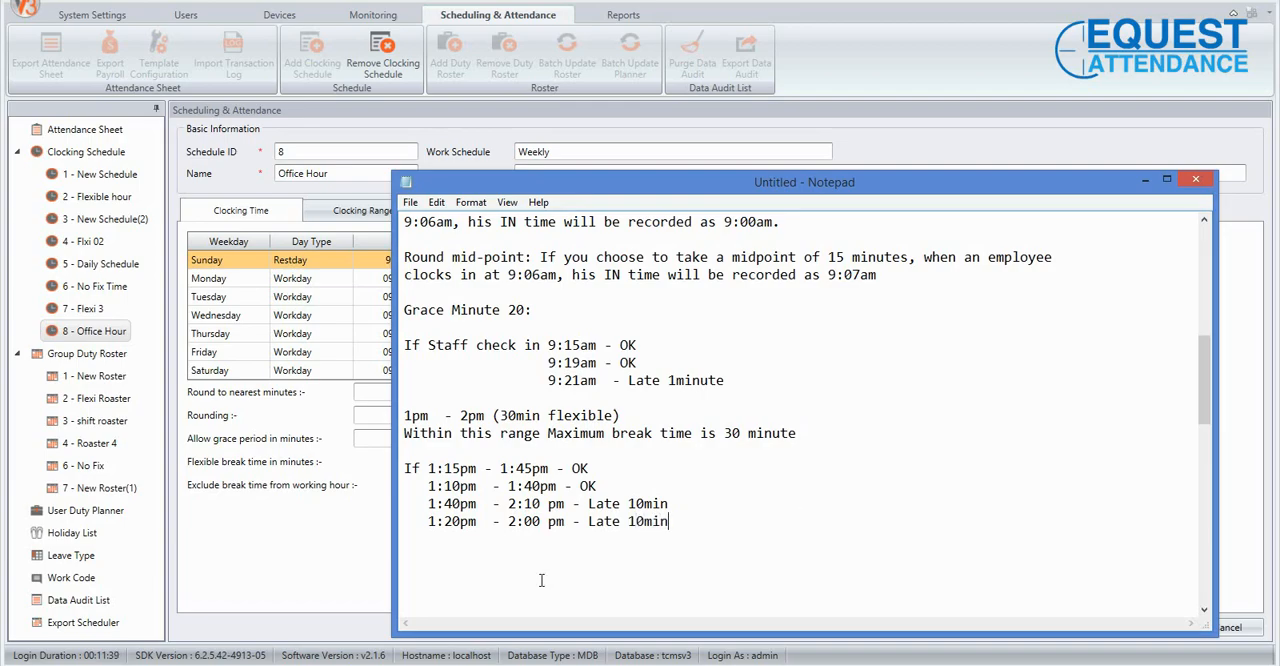
# Compare the schedule's flexible break time setting with the break examples written in Notepad.
pyautogui.click(300, 499)
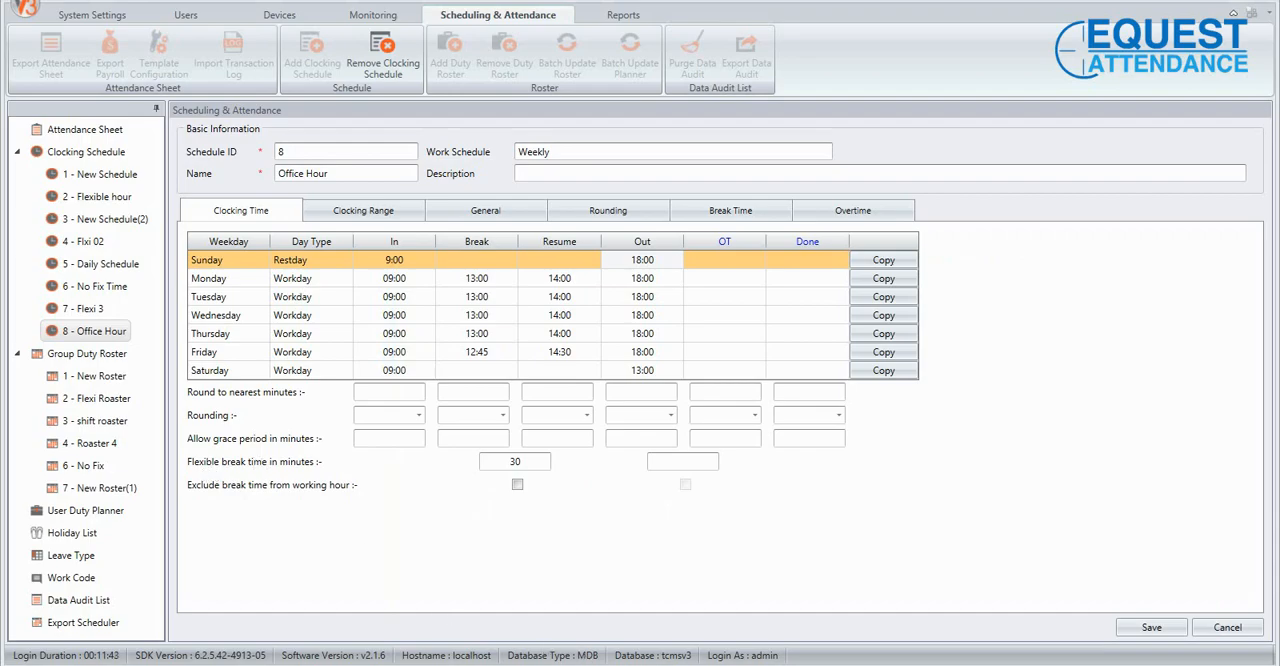
pyautogui.hotkey('alt', 'Tab')
pyautogui.scroll(-3, 703, 524)
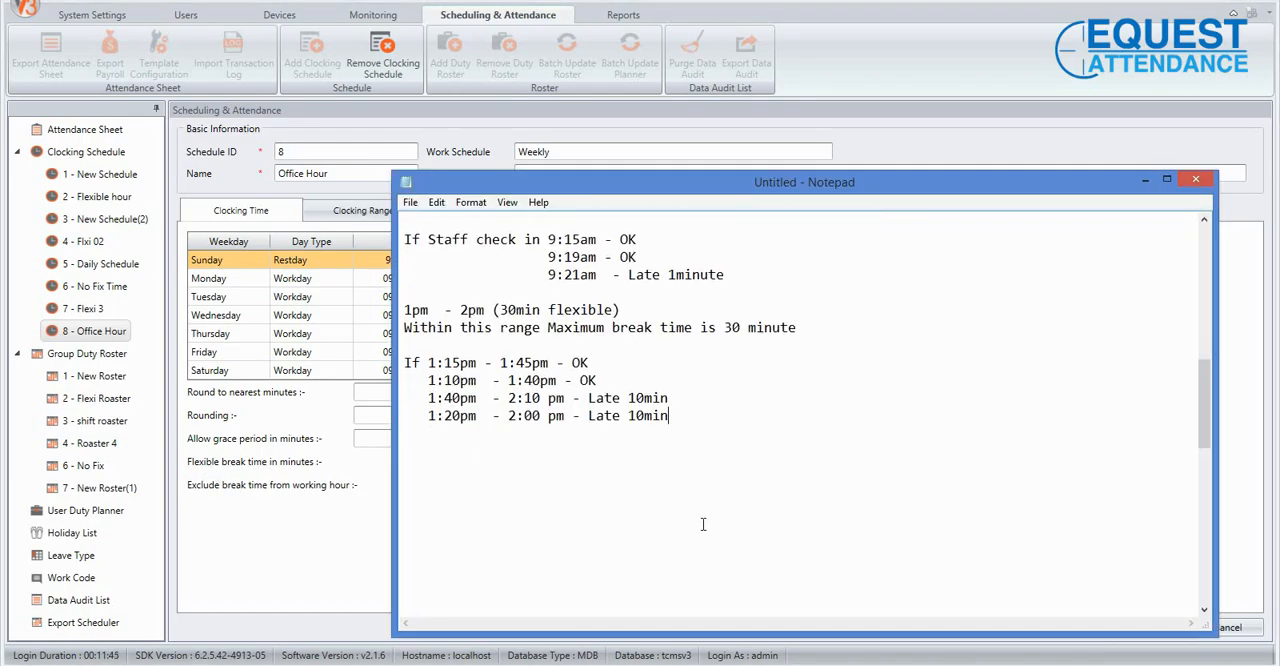
pyautogui.scroll(3, 703, 524)
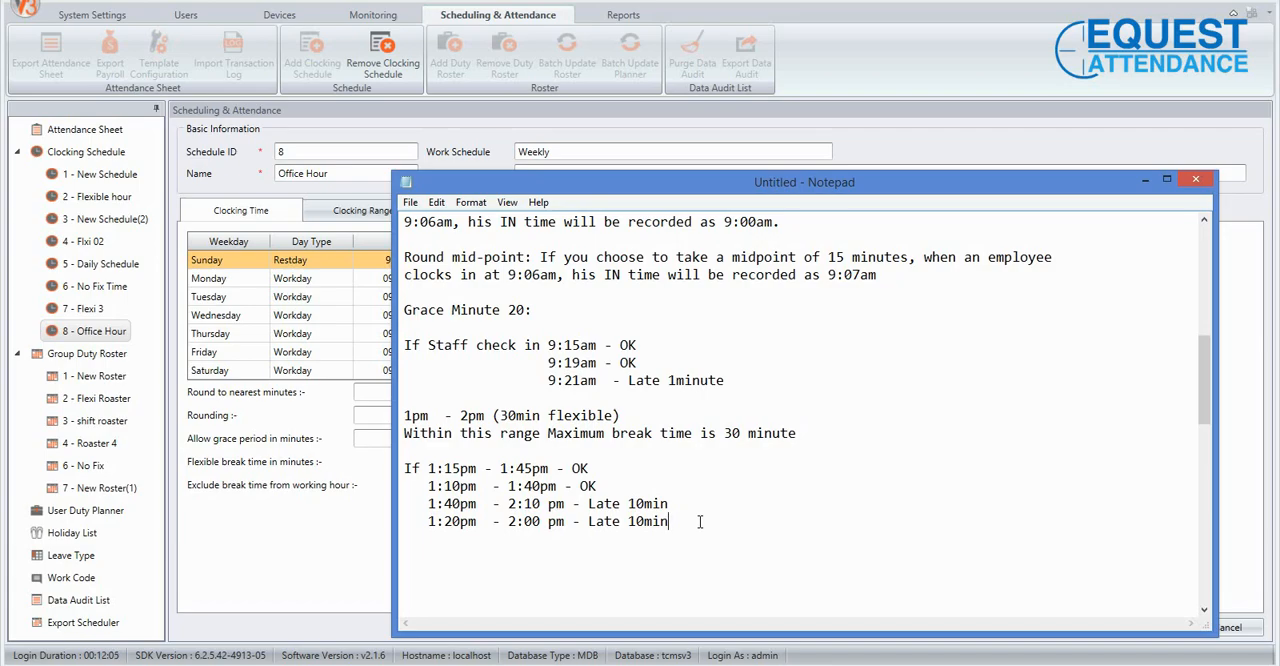
# Return to the attendance software, leave Exclude break time from working hour unticked, and save the Office Hour schedule.
pyautogui.click(340, 542)
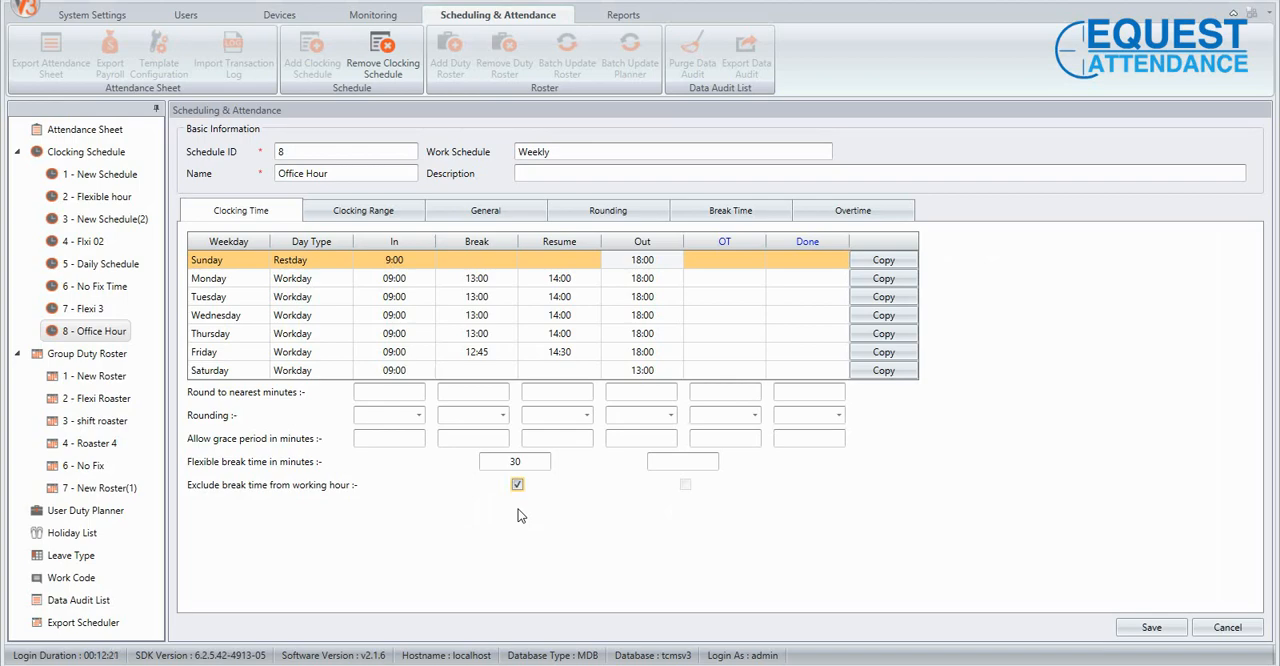
pyautogui.click(518, 486)
pyautogui.click(1145, 629)
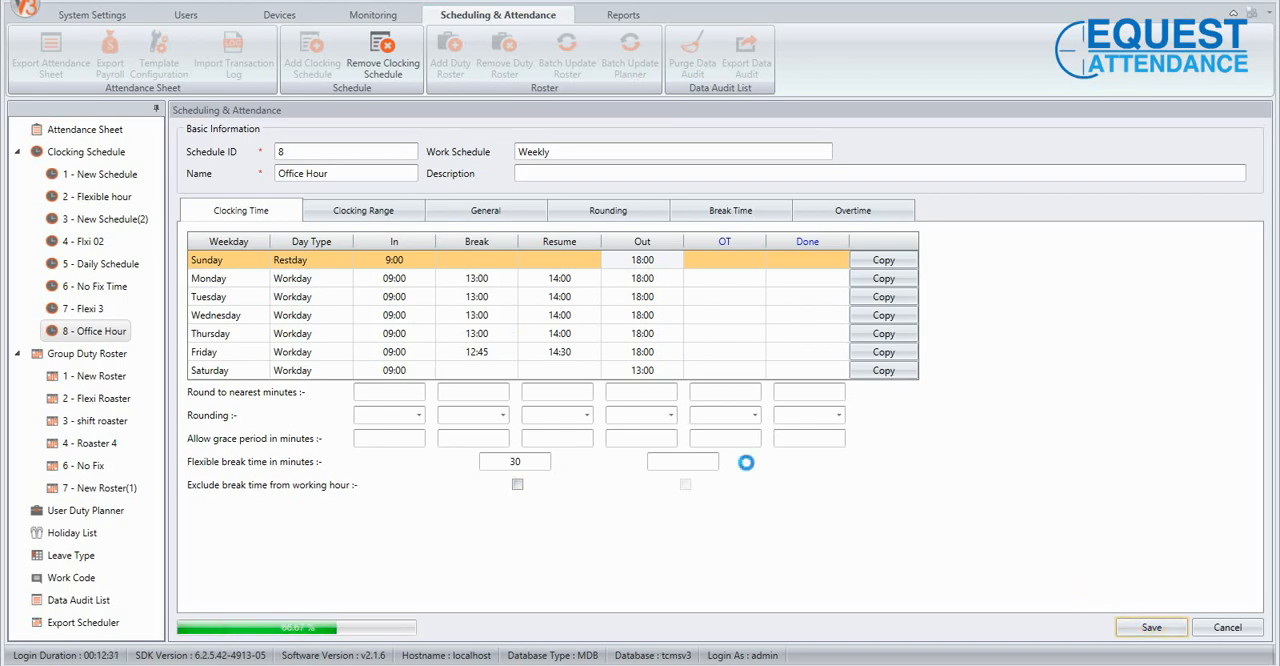
# Look over the Clocking Range settings in edit mode, save the schedule, and return to the clocking times.
pyautogui.click(338, 214)
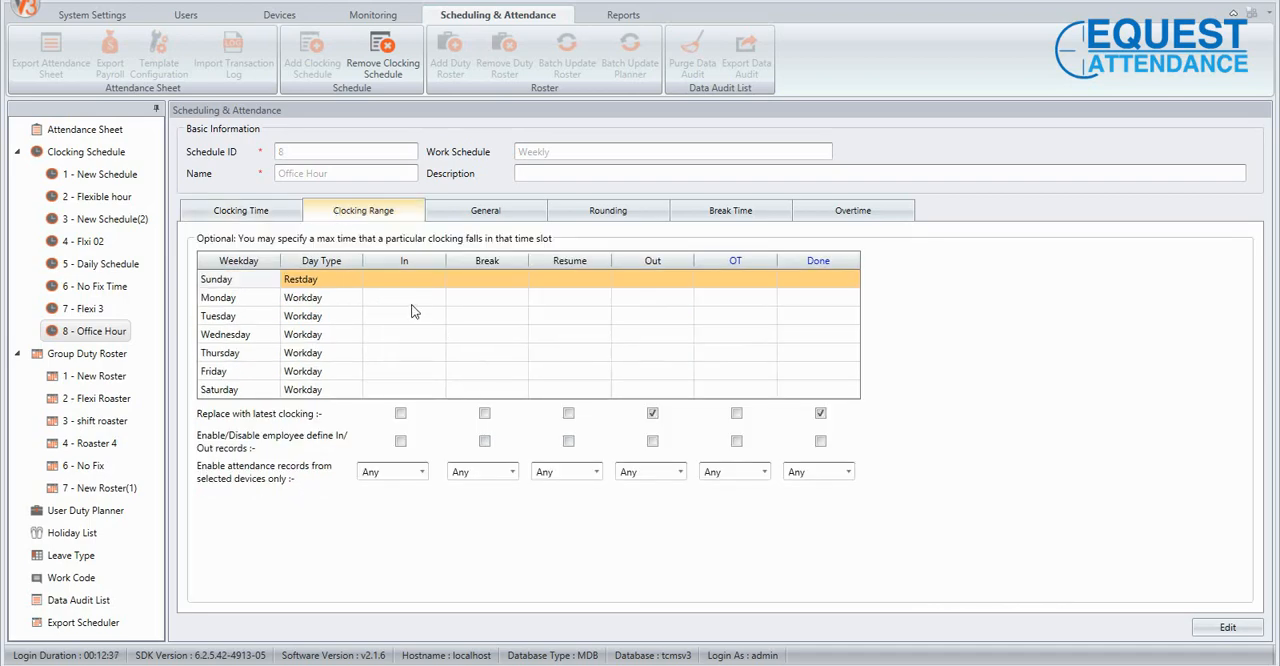
pyautogui.click(1228, 628)
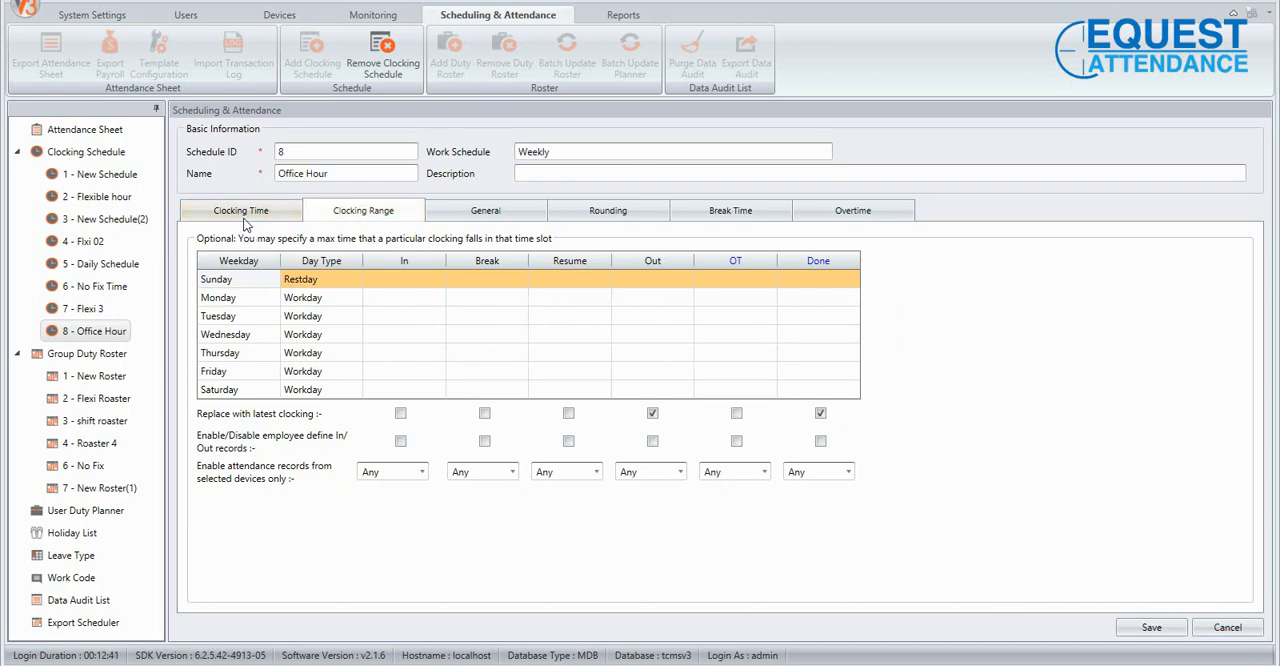
pyautogui.click(1172, 624)
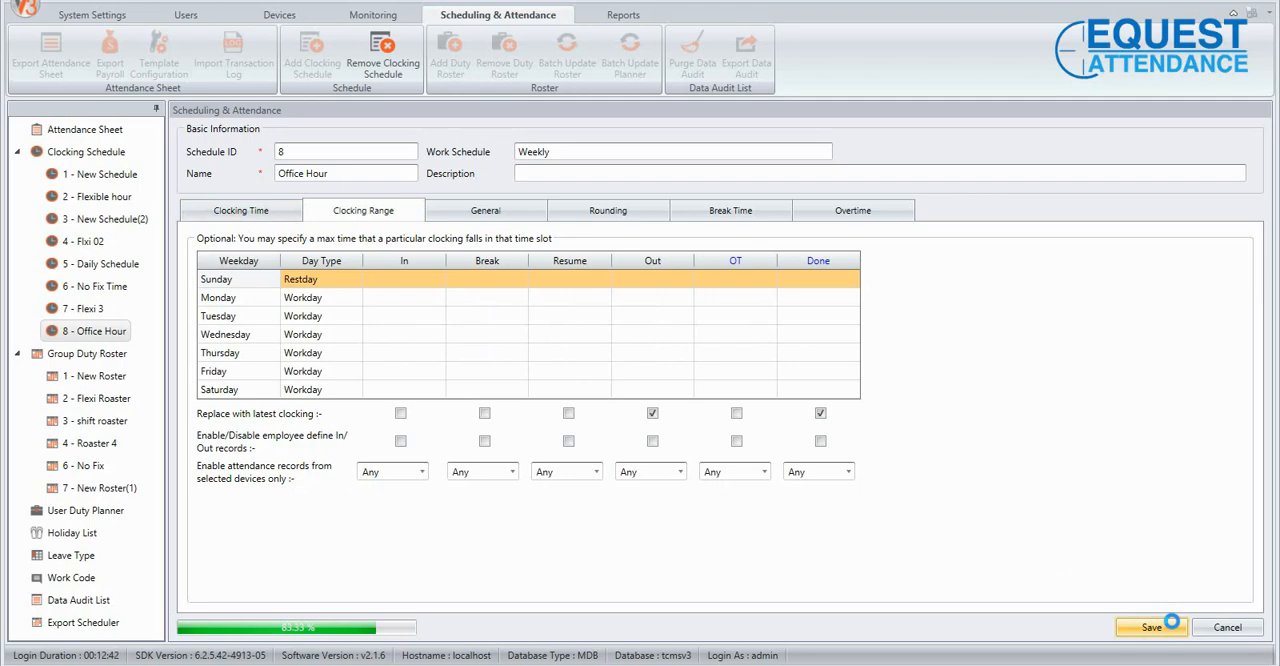
pyautogui.click(287, 214)
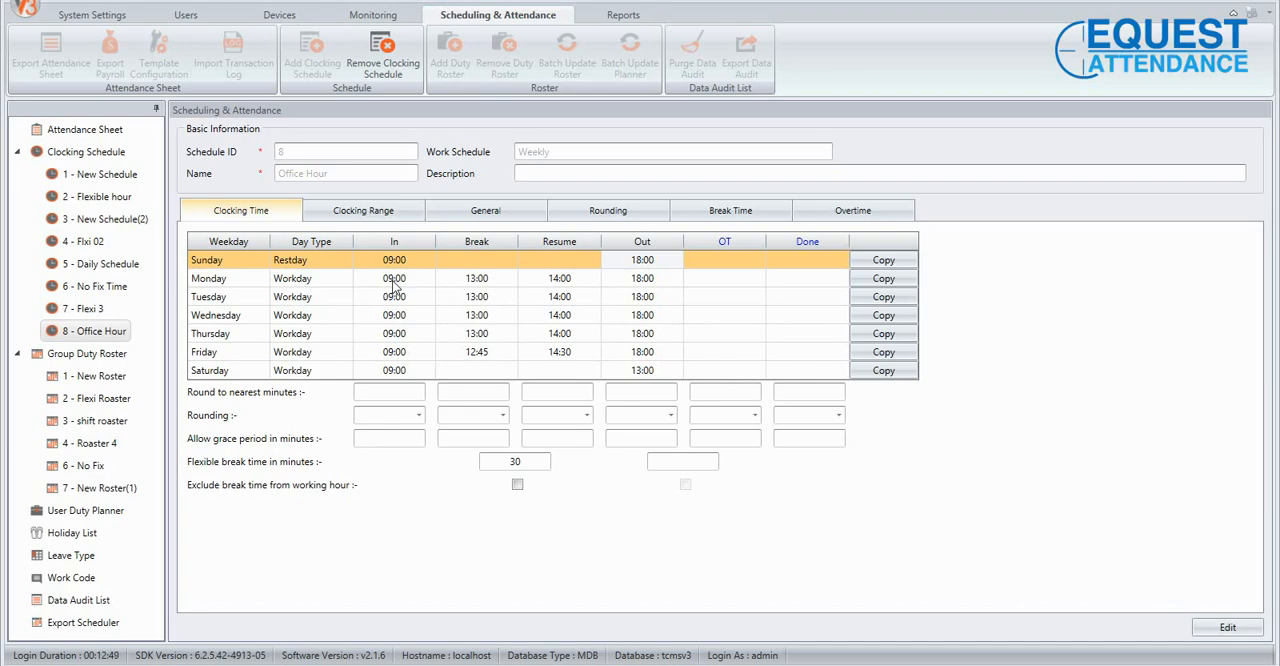
# Open the Office Hour schedule's Clocking Range for editing, try a 7:0 limit for Monday's In clocking, and clear the retyped entry.
pyautogui.click(352, 212)
pyautogui.click(1247, 638)
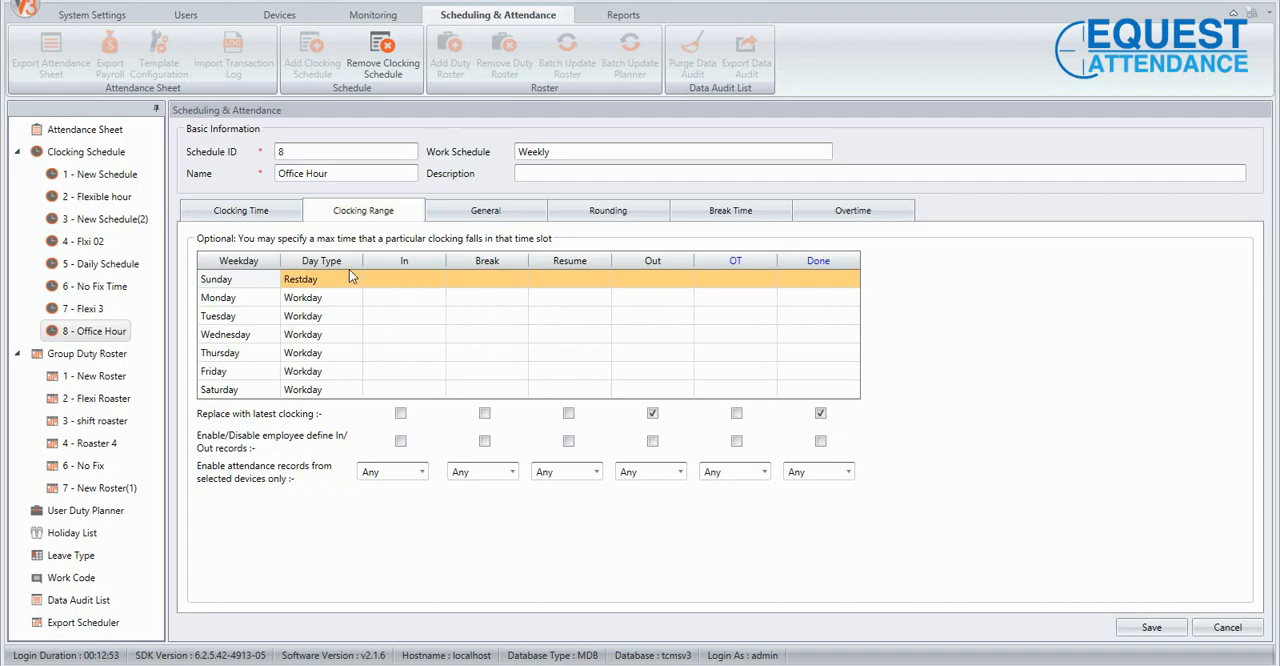
pyautogui.click(384, 297)
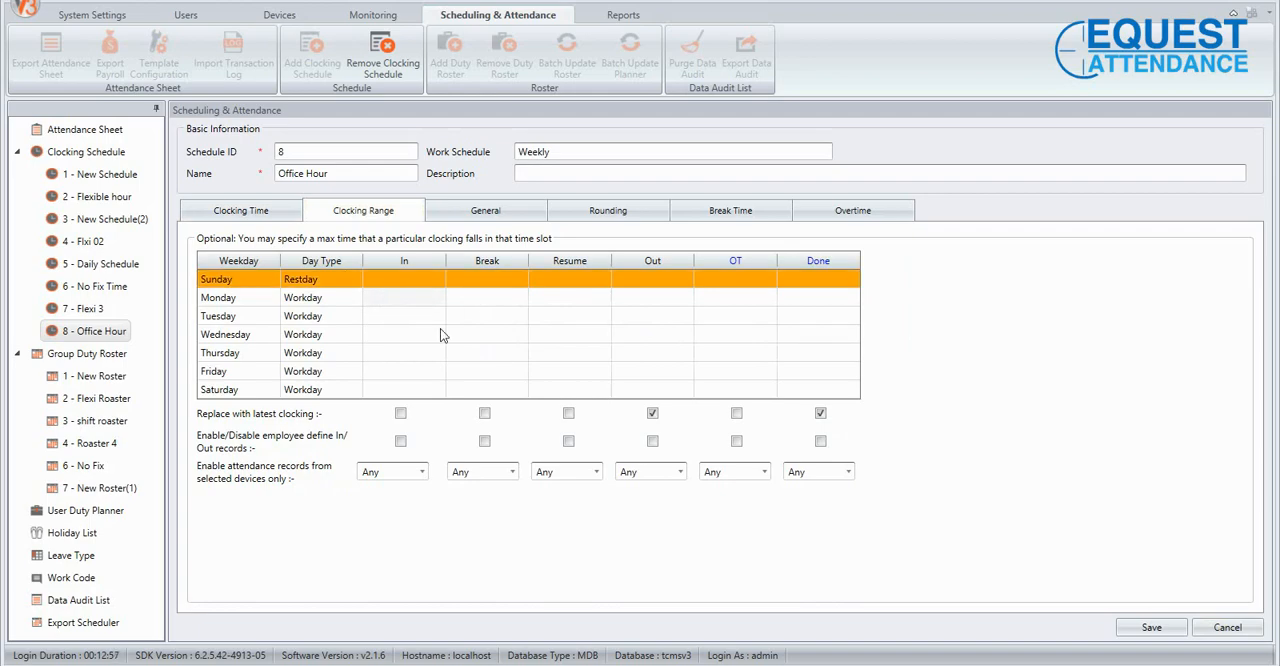
pyautogui.write('7:00')
pyautogui.moveTo(422, 297); pyautogui.dragTo(394, 300)
pyautogui.write('7')
pyautogui.press('BackSpace')
# Tick Replace with latest clocking for In, and toggle the In column's employee-defined In/Out records option twice.
pyautogui.click(400, 413)
pyautogui.click(400, 443)
pyautogui.click(403, 442)
# Look over the General settings alongside the schedule's clocking times.
pyautogui.click(503, 220)
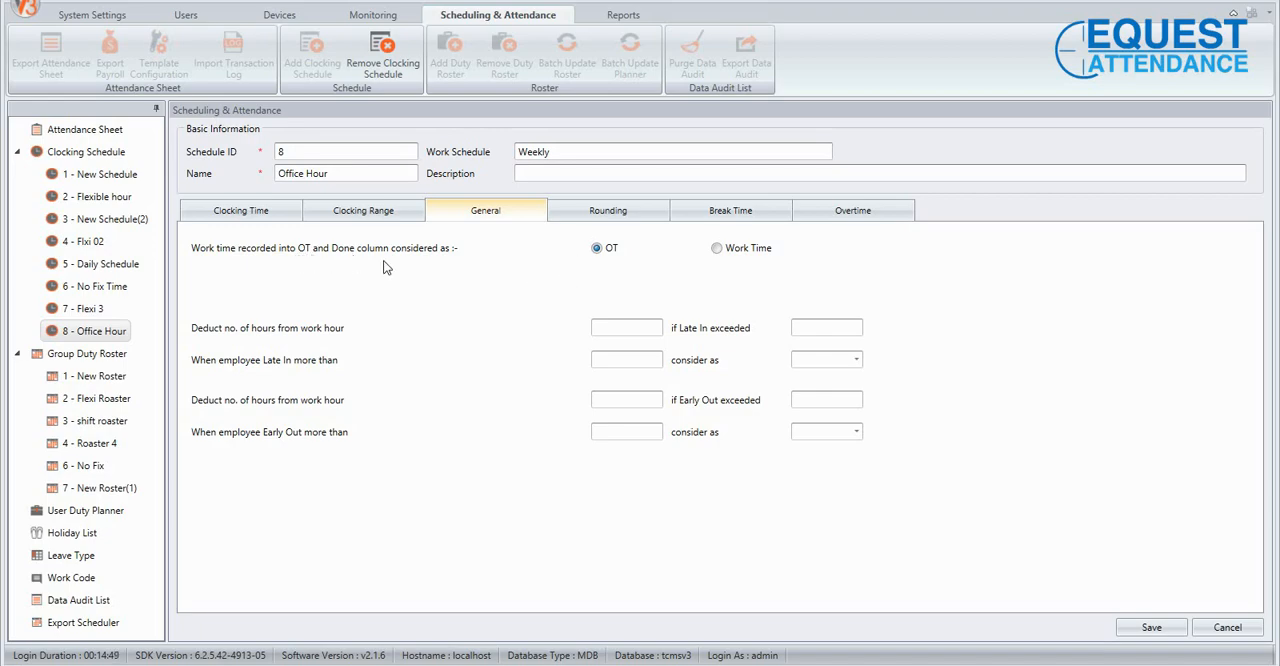
pyautogui.click(294, 214)
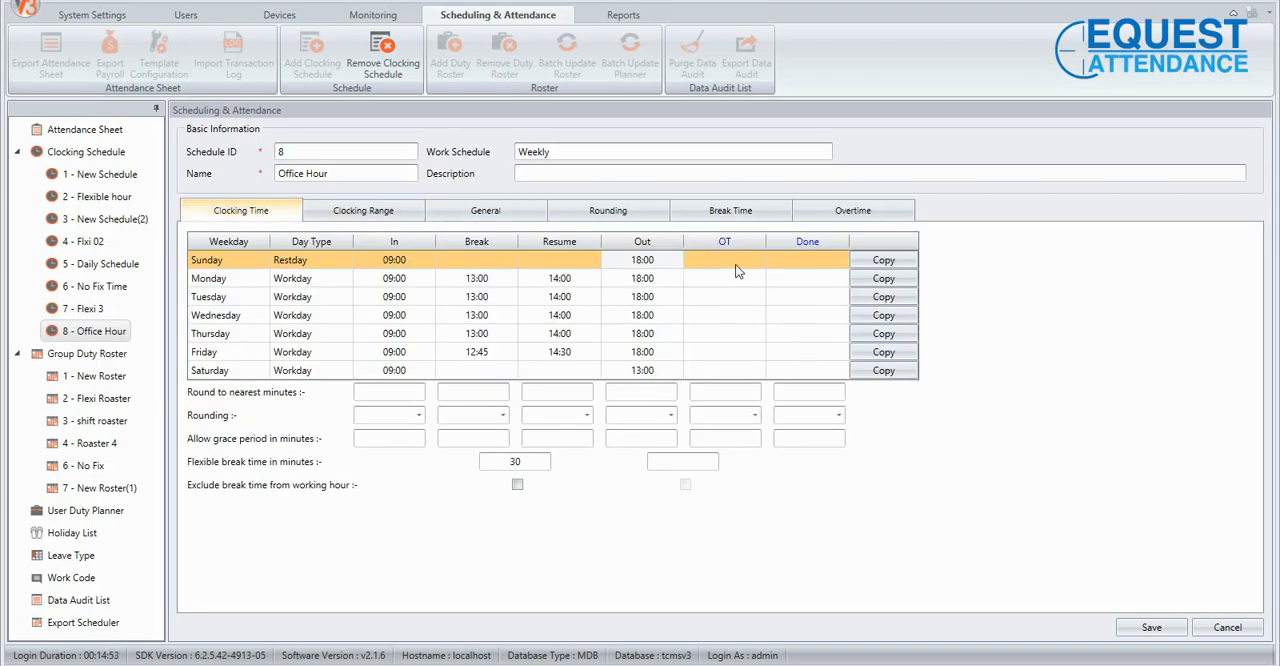
pyautogui.click(483, 214)
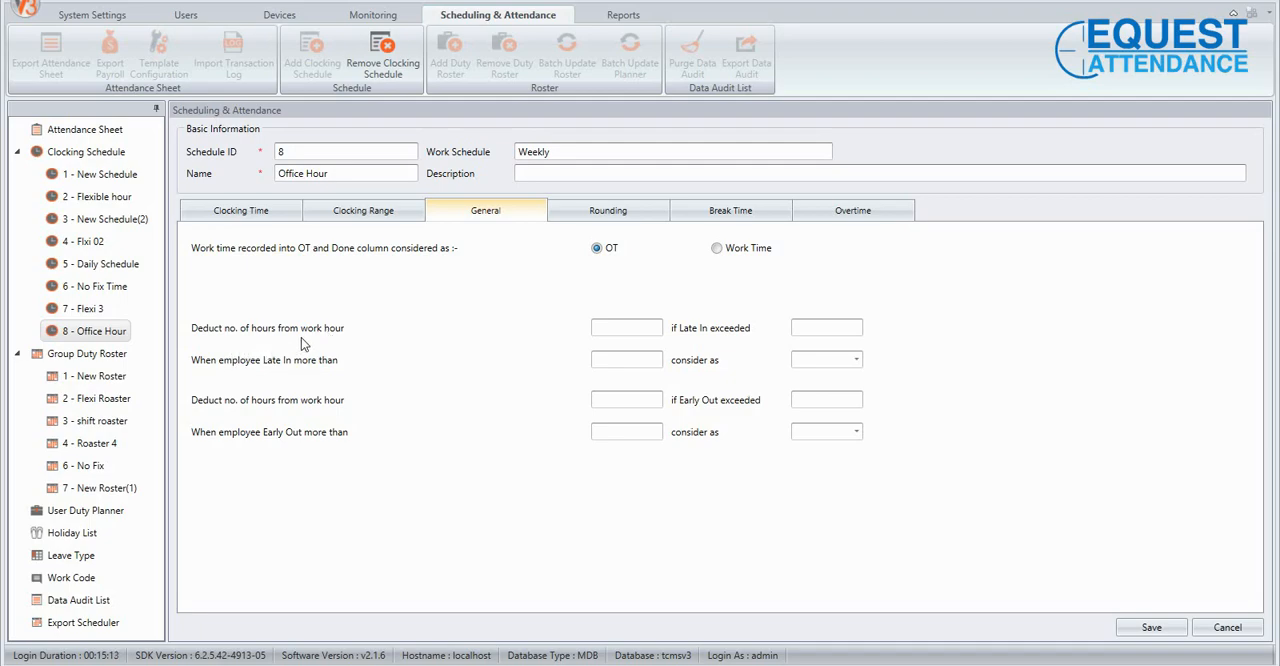
# Set the late-in rule to deduct 1 hour from work hour if Late In exceeds 15.
pyautogui.click(611, 327)
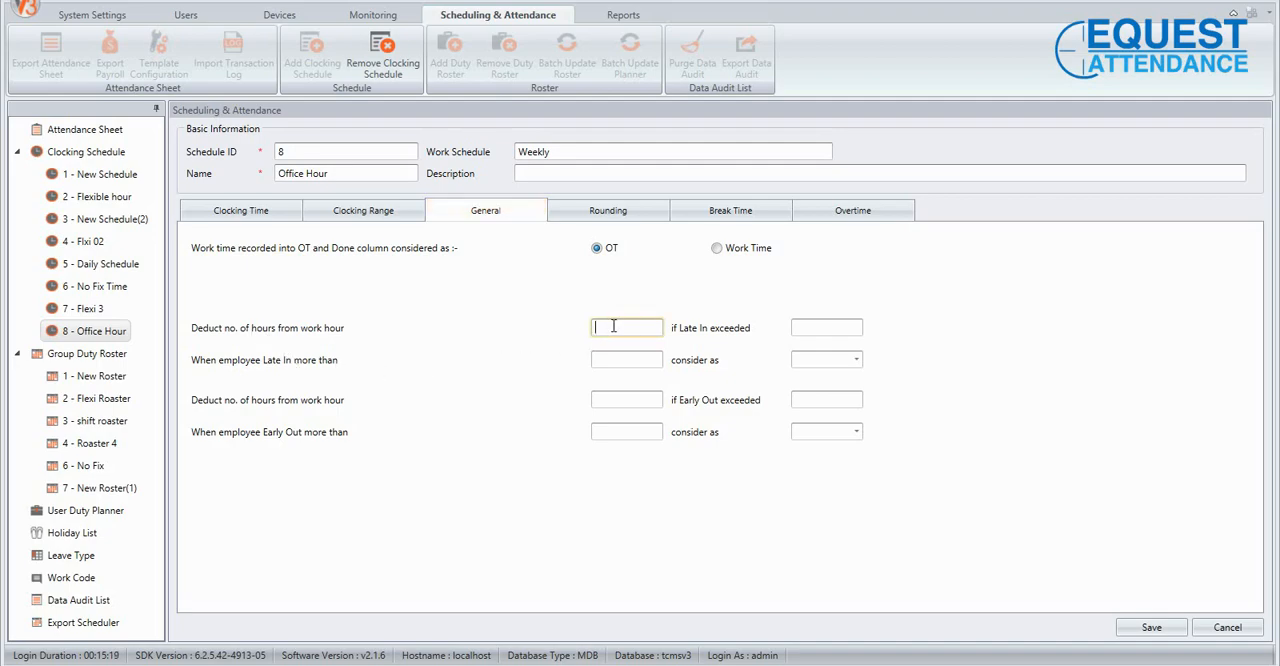
pyautogui.write('1')
pyautogui.press('BackSpace')
pyautogui.press('BackSpace')
pyautogui.press('Tab')
pyautogui.click(644, 326)
pyautogui.write('1')
pyautogui.click(812, 328)
pyautogui.write('15')
# Clear both values of the Late In work hour deduction rule.
pyautogui.moveTo(824, 332); pyautogui.dragTo(730, 341)
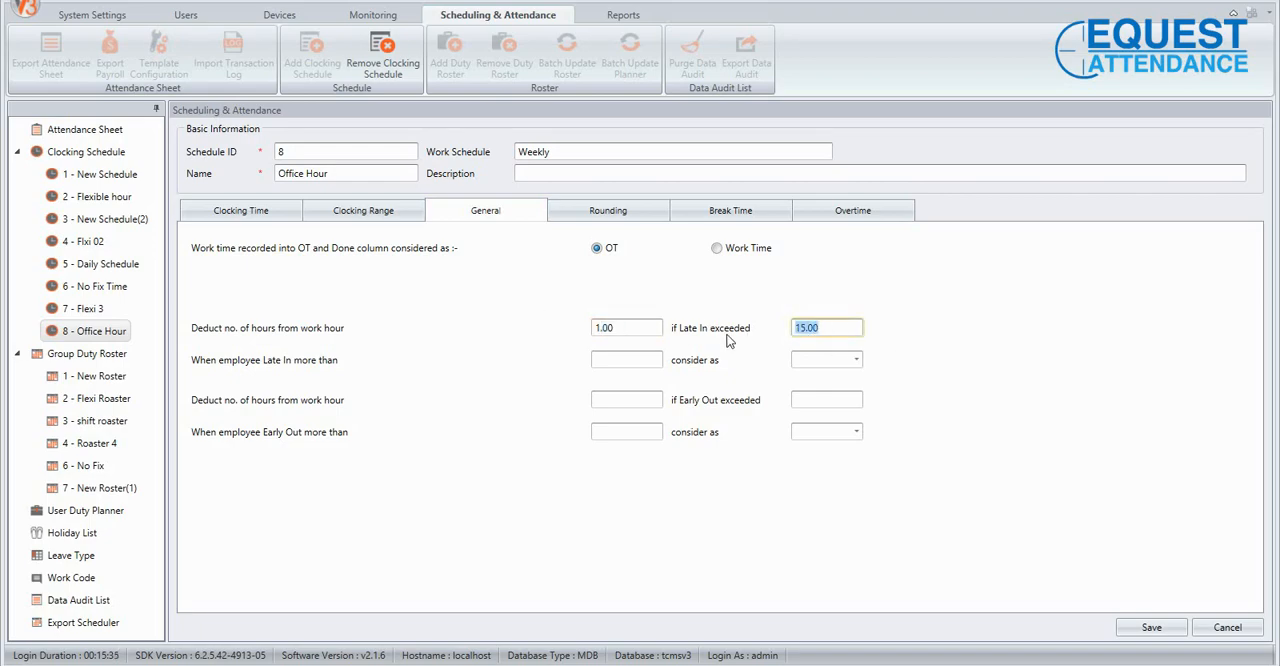
pyautogui.press('Delete')
pyautogui.doubleClick(610, 328)
pyautogui.press('Delete')
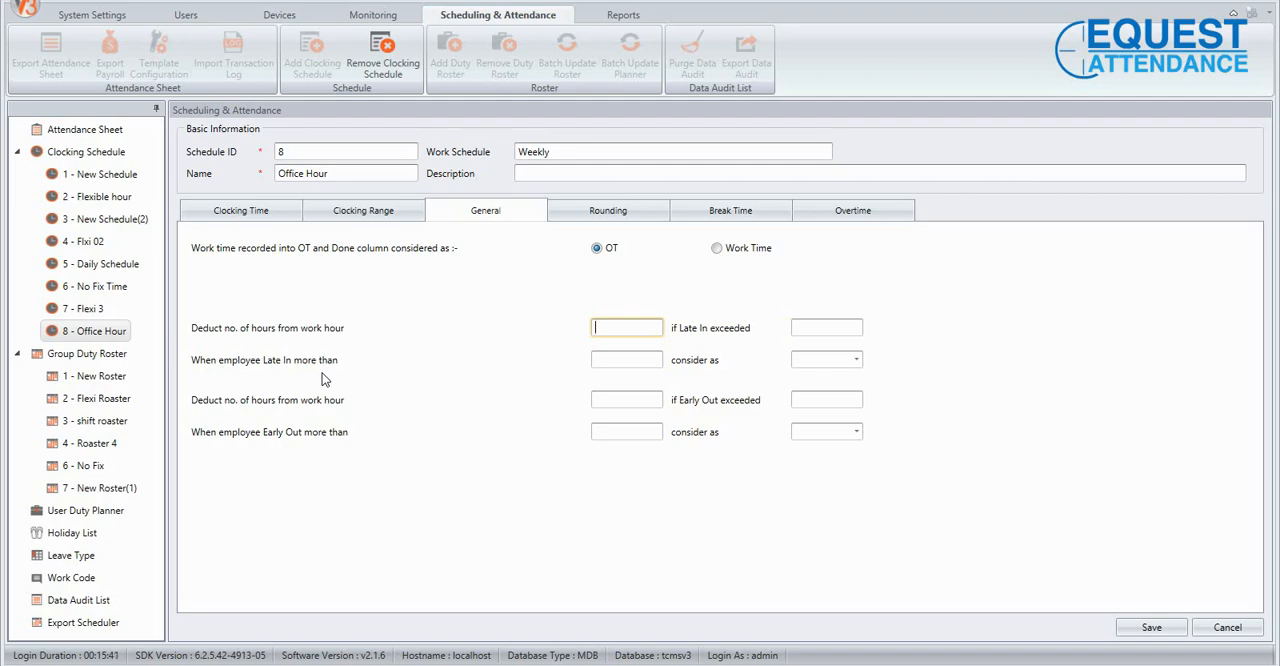
# Set the When employee Late In more than value to 15 and view the leave types it can be considered as.
pyautogui.click(614, 359)
pyautogui.write('15')
pyautogui.click(820, 365)
pyautogui.click(856, 361)
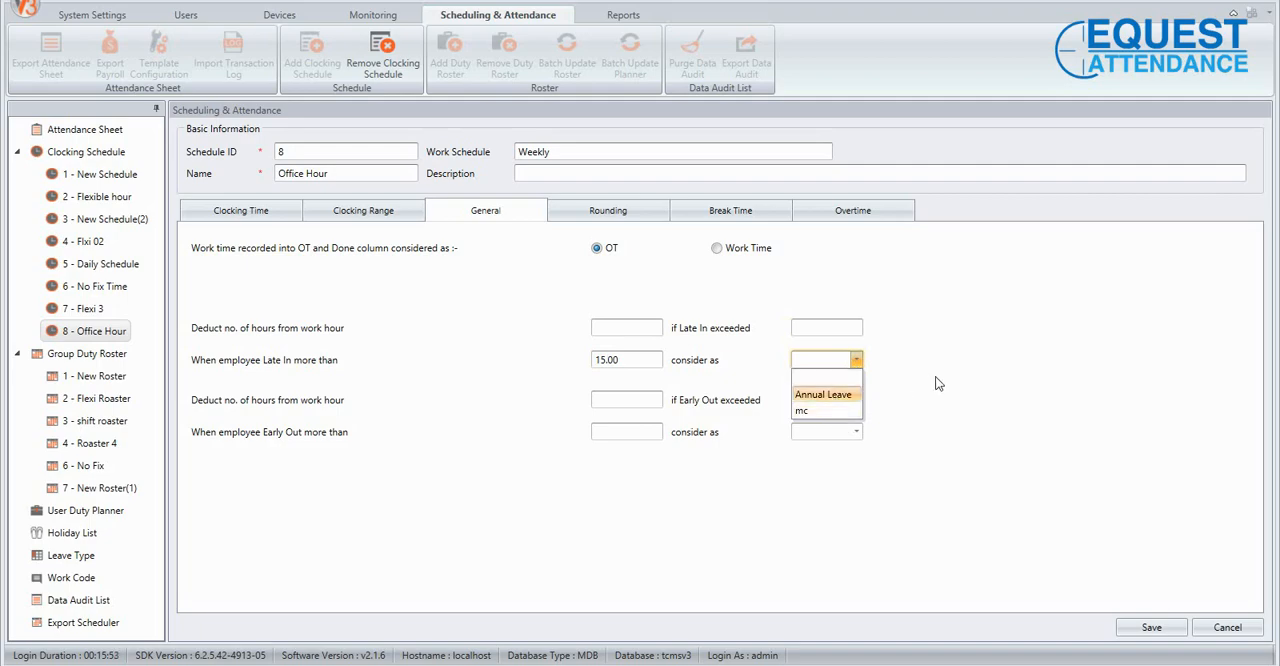
pyautogui.click(930, 384)
pyautogui.click(855, 361)
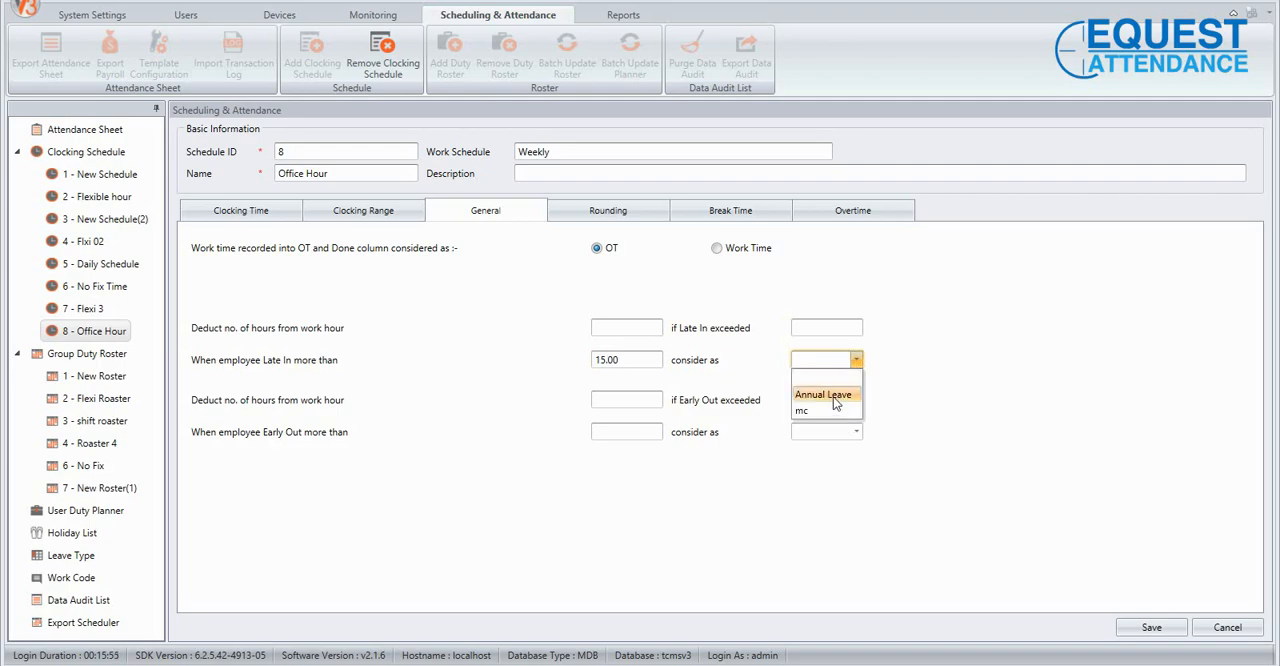
pyautogui.click(981, 380)
# Clear the When employee Late In more than value.
pyautogui.click(606, 369)
pyautogui.hotkey('ctrl', 'a')
pyautogui.press('BackSpace')
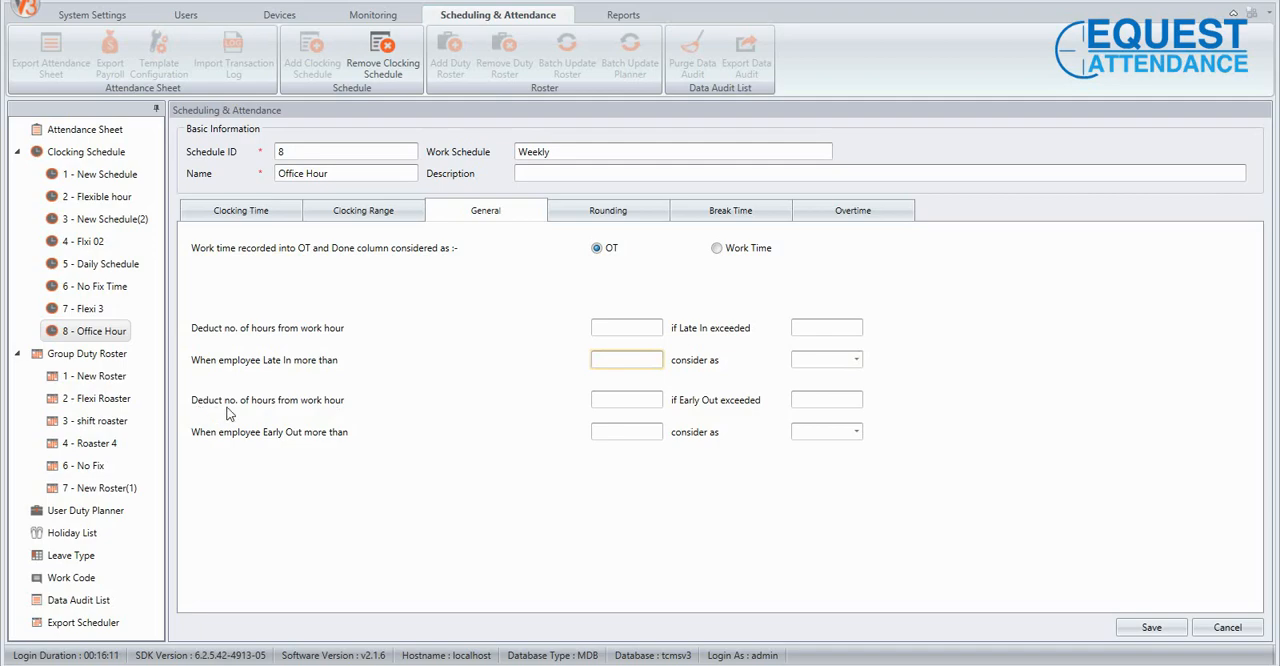
# Set the early-out rule to deduct 1 hour from work hour if Early Out exceeds 15.
pyautogui.click(634, 398)
pyautogui.write('1')
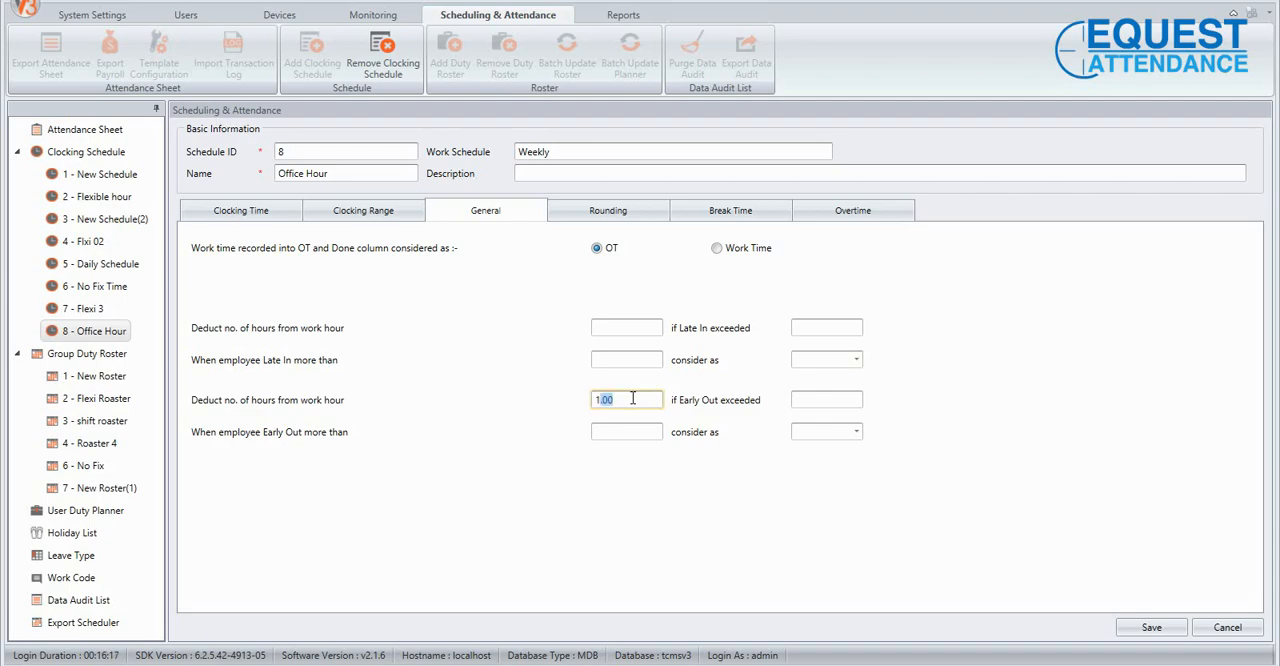
pyautogui.click(804, 399)
pyautogui.write('15')
pyautogui.click(736, 542)
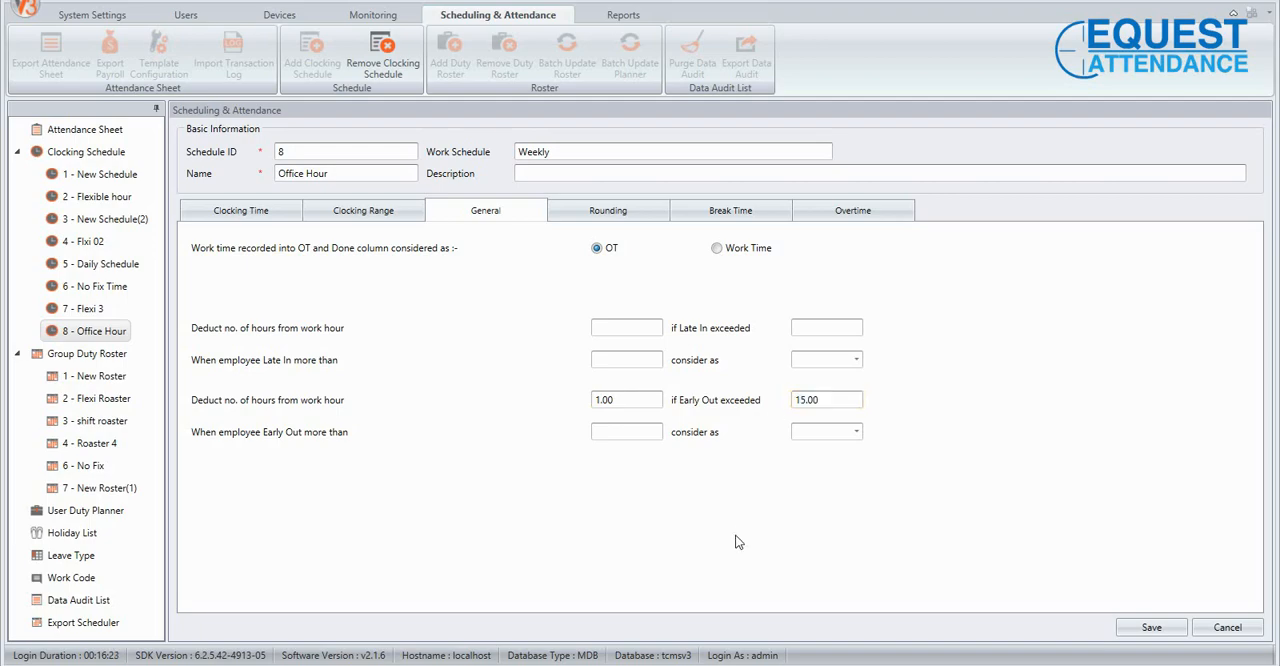
# Clear both values of the Early Out work hour deduction rule.
pyautogui.moveTo(818, 392); pyautogui.dragTo(772, 411)
pyautogui.press('BackSpace')
pyautogui.click(618, 399)
pyautogui.press('BackSpace')
# Try a value of 1 for When employee Early Out more than, clear it, and view the leave types available.
pyautogui.click(640, 435)
pyautogui.write('1')
pyautogui.press('BackSpace')
pyautogui.click(855, 431)
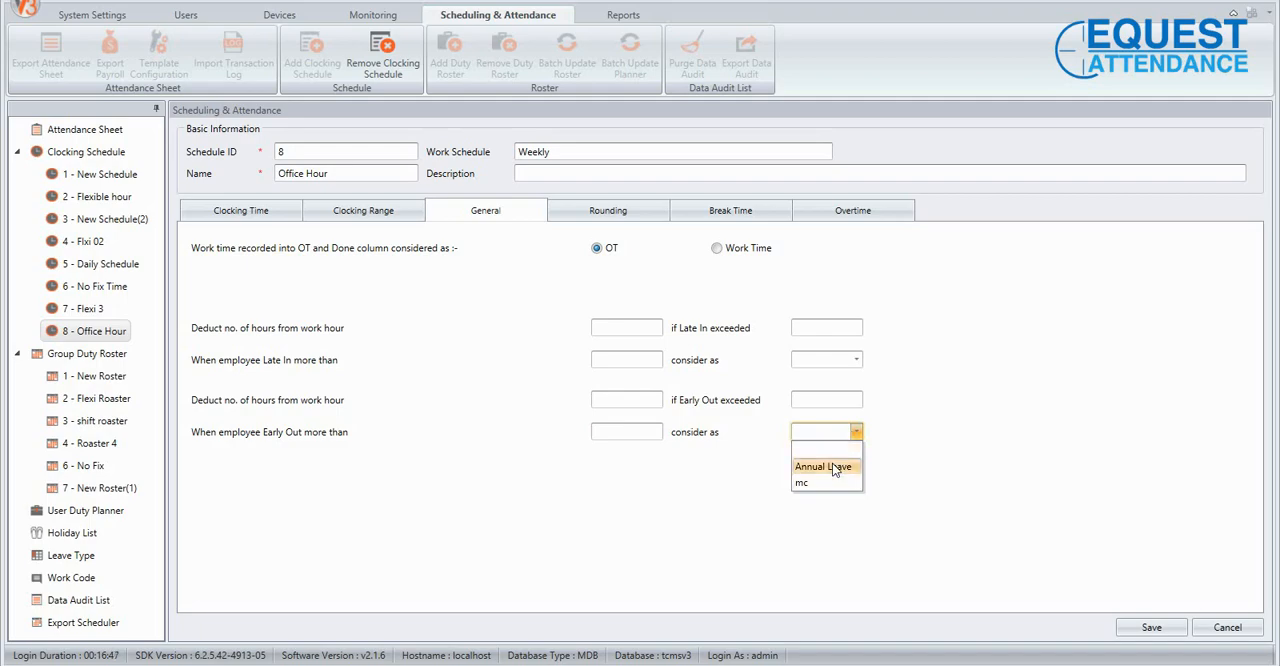
pyautogui.click(1029, 366)
# Look over the schedule's Rounding settings and the rounding choices available for work time.
pyautogui.click(641, 206)
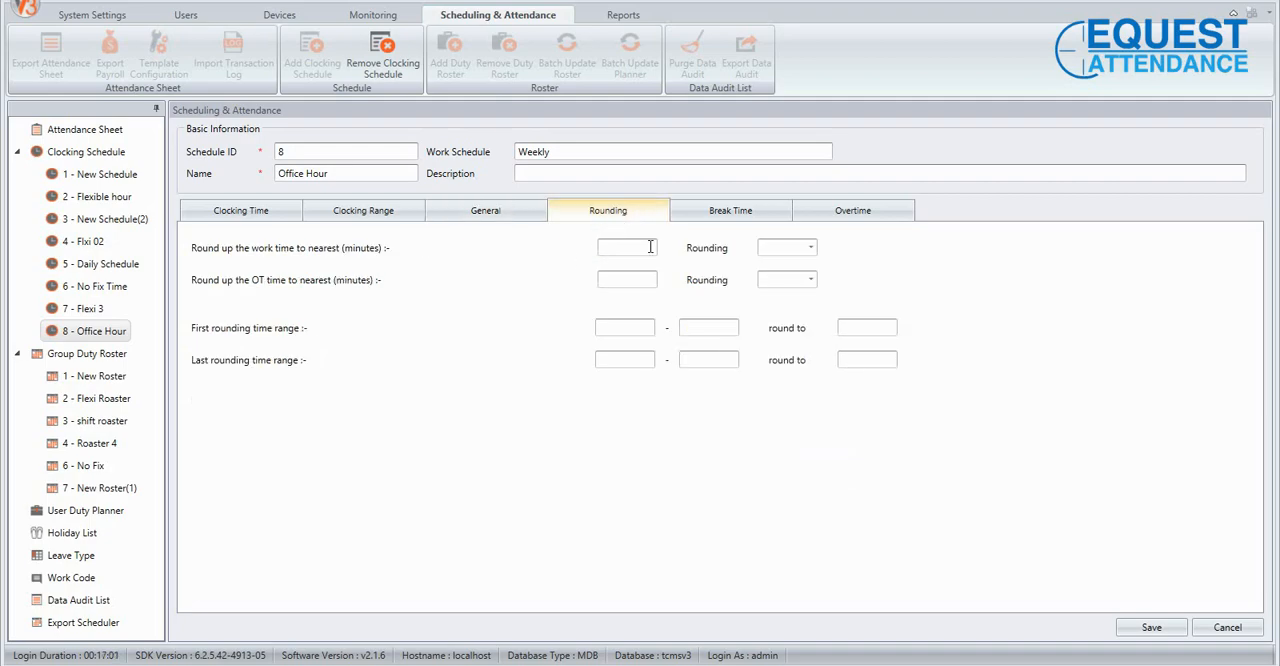
pyautogui.click(806, 248)
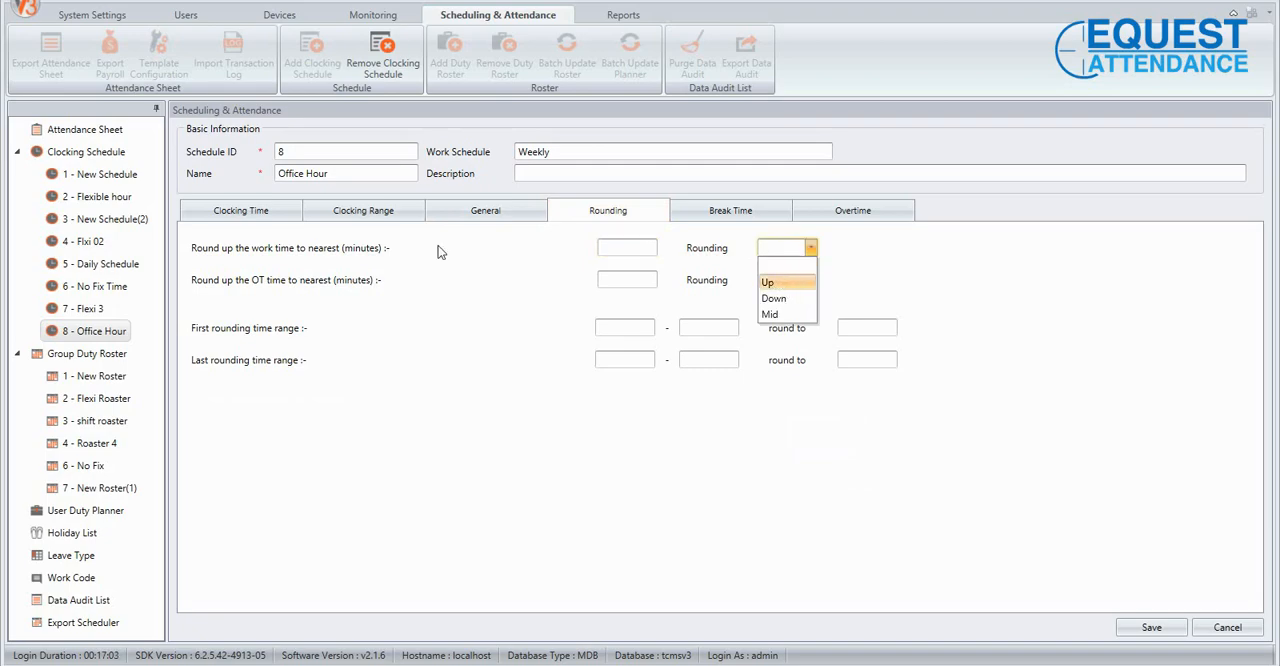
pyautogui.click(255, 264)
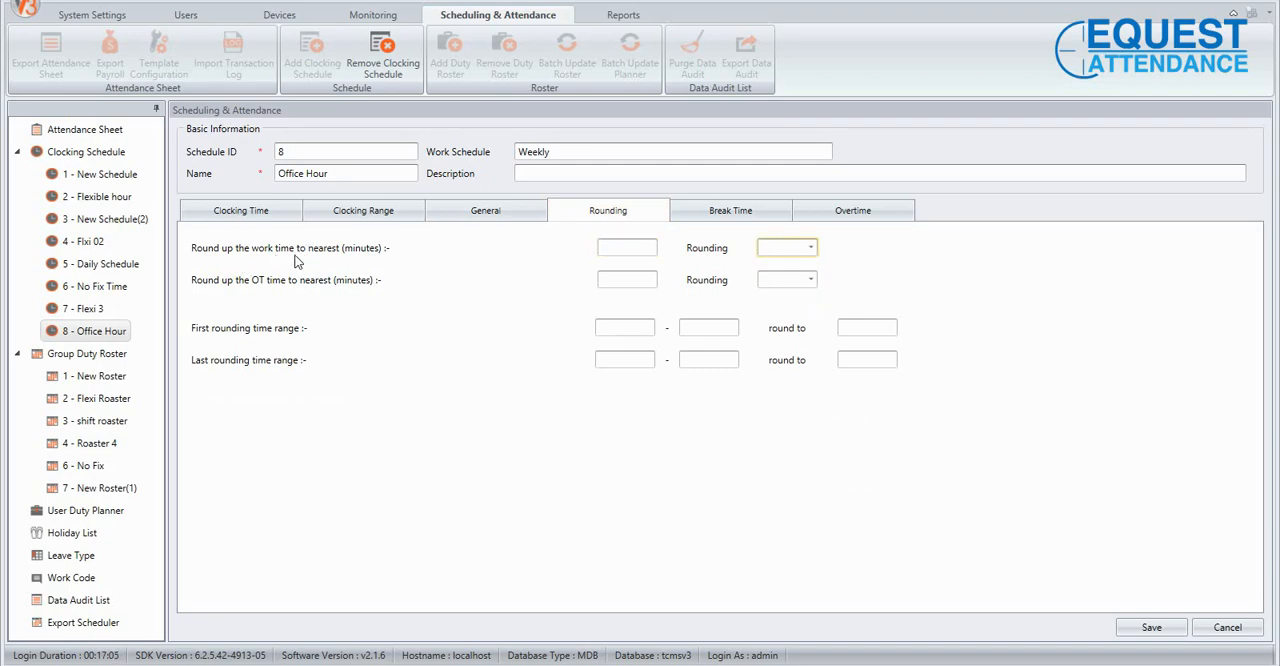
pyautogui.click(634, 249)
pyautogui.click(810, 248)
pyautogui.click(941, 245)
# Switch to Notepad and examine the Round UP explanation with its 15-minute rounding examples.
pyautogui.hotkey('alt', 'Tab')
pyautogui.scroll(-8, 749, 427)
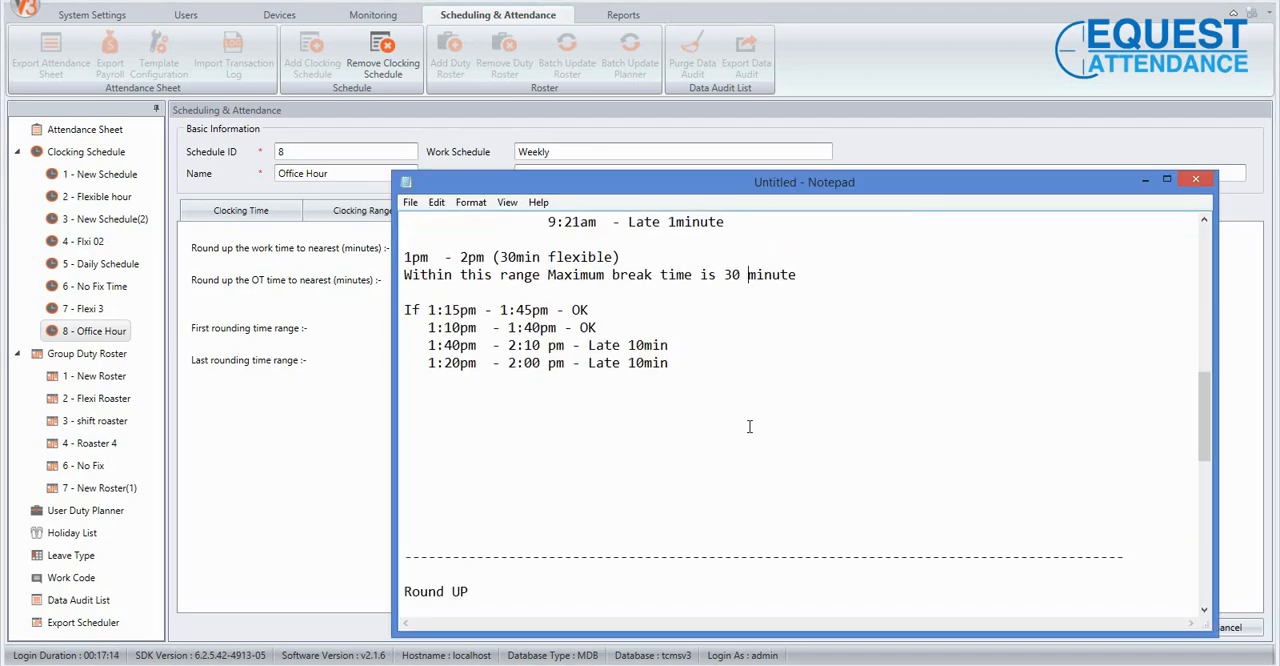
pyautogui.scroll(1, 749, 427)
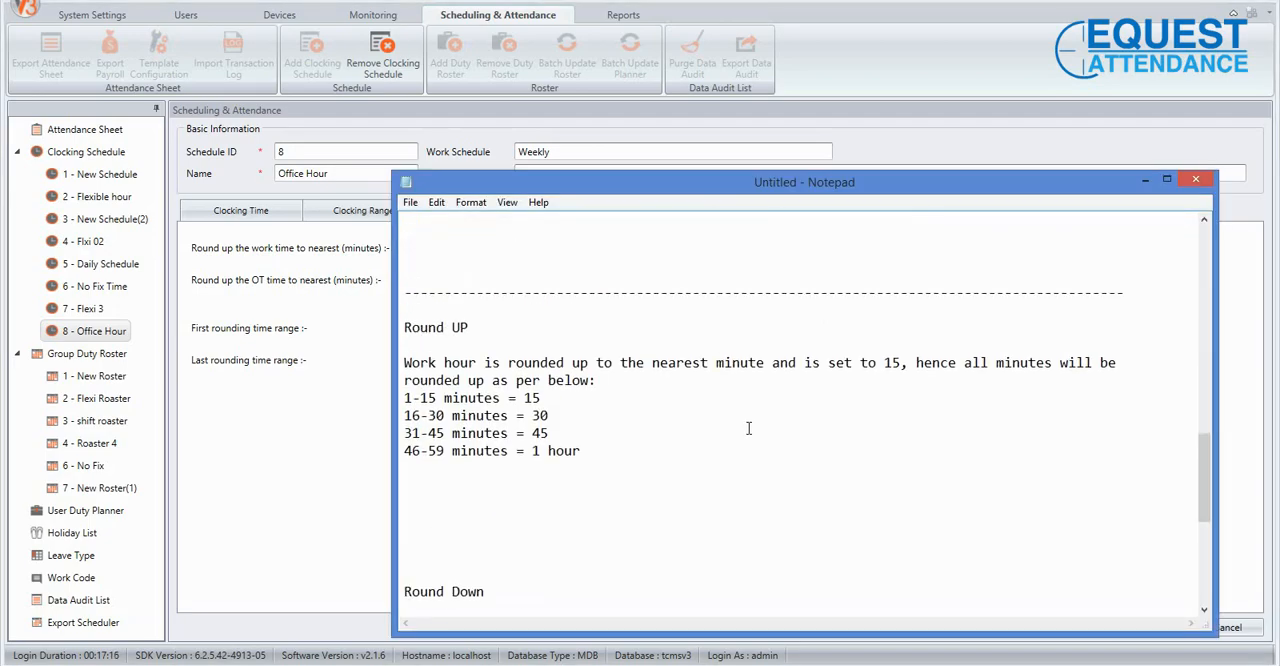
pyautogui.moveTo(428, 398); pyautogui.dragTo(655, 438)
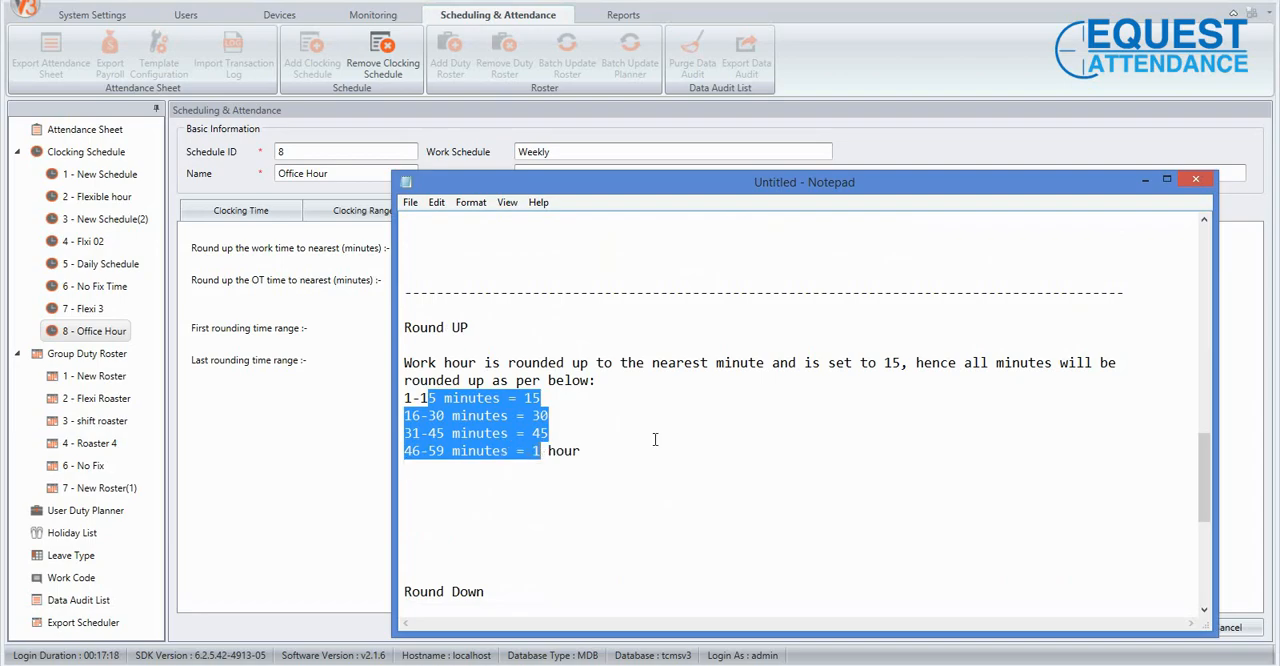
pyautogui.click(658, 439)
pyautogui.moveTo(884, 363); pyautogui.dragTo(903, 364)
pyautogui.moveTo(404, 415); pyautogui.dragTo(446, 415)
pyautogui.moveTo(532, 415); pyautogui.dragTo(555, 430)
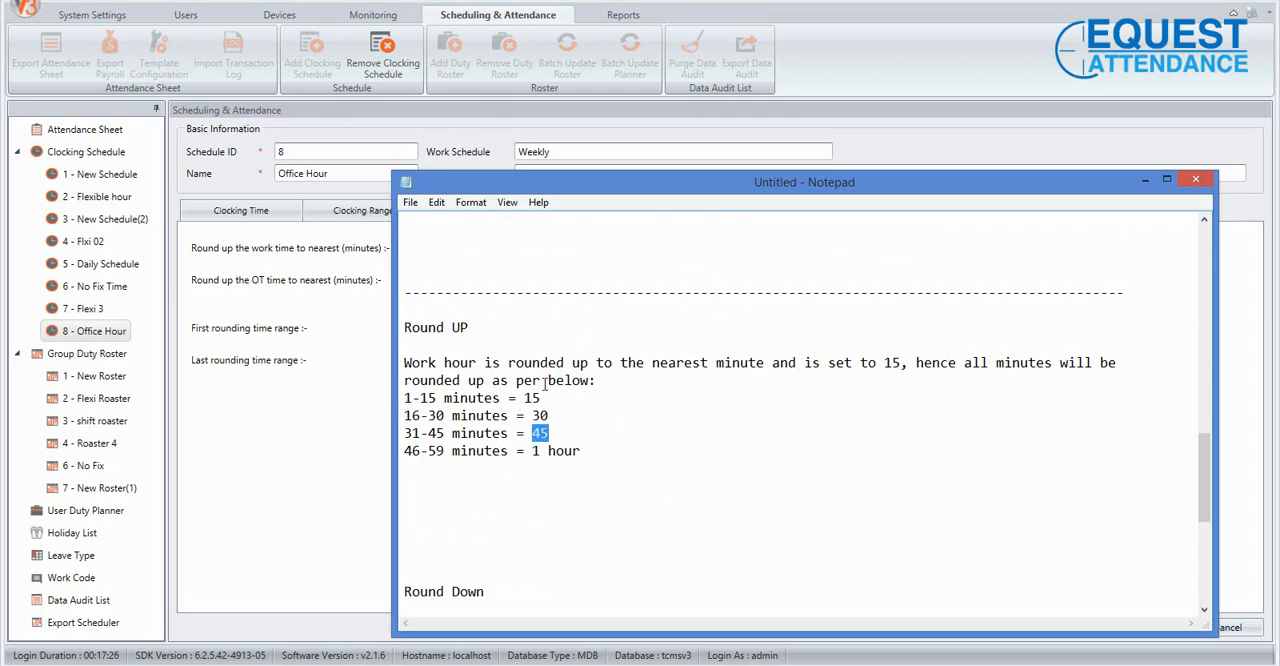
pyautogui.scroll(-2, 588, 413)
pyautogui.scroll(1, 588, 413)
pyautogui.click(550, 415)
pyautogui.scroll(1, 676, 400)
pyautogui.moveTo(590, 451); pyautogui.dragTo(462, 395)
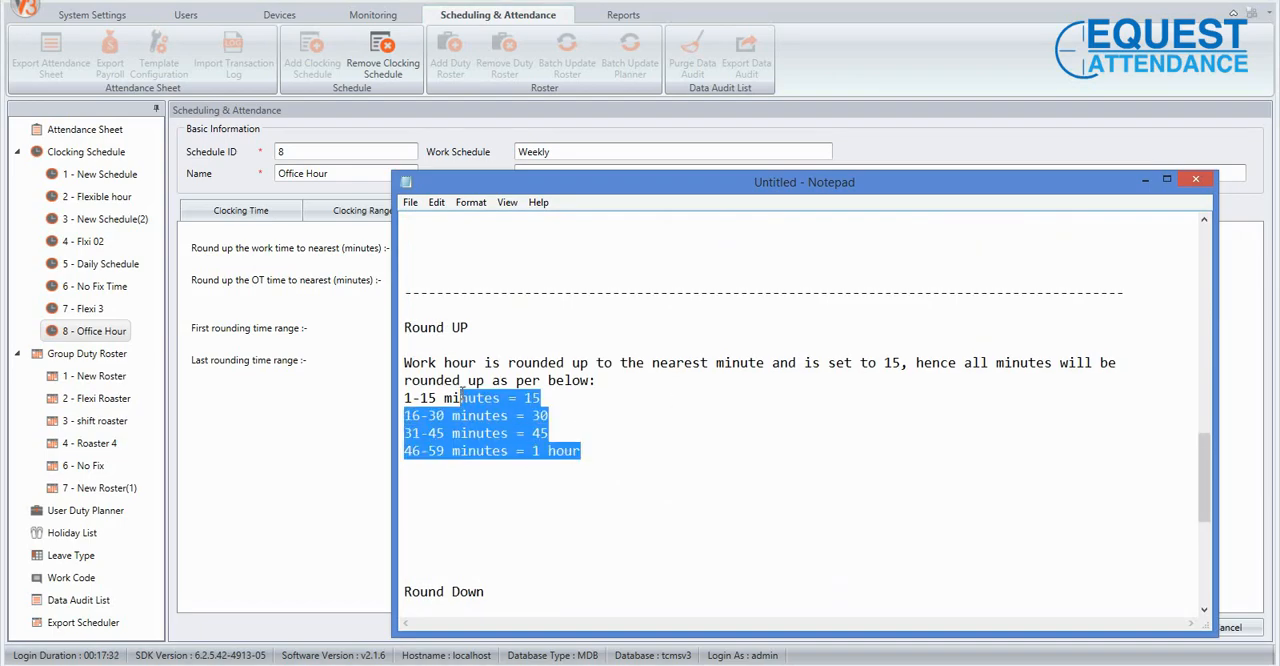
pyautogui.click(642, 414)
# Return to the attendance software and round the work time to the nearest 15 minutes with Up rounding.
pyautogui.hotkey('alt', 'Tab')
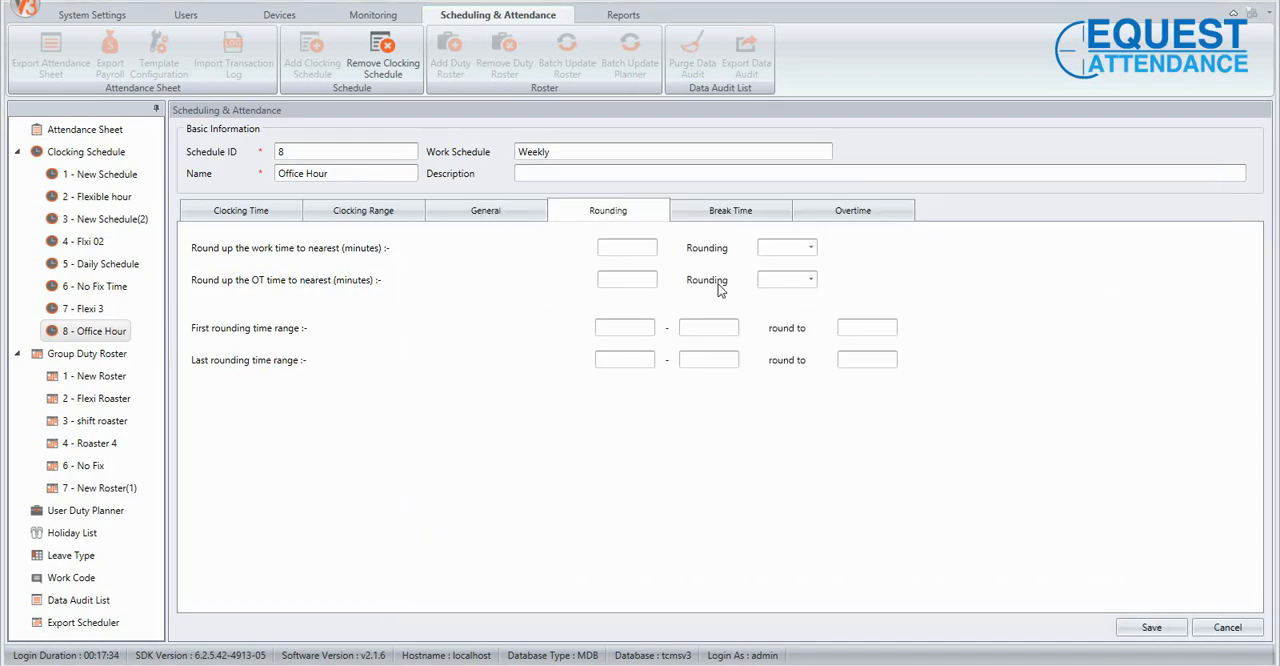
pyautogui.click(608, 248)
pyautogui.write('15')
pyautogui.click(809, 246)
pyautogui.click(796, 285)
# Switch to Notepad and review the Round Down and Round Midpoint explanations, returning to the Round UP examples.
pyautogui.click(566, 663)
pyautogui.click(561, 466)
pyautogui.scroll(-3, 561, 466)
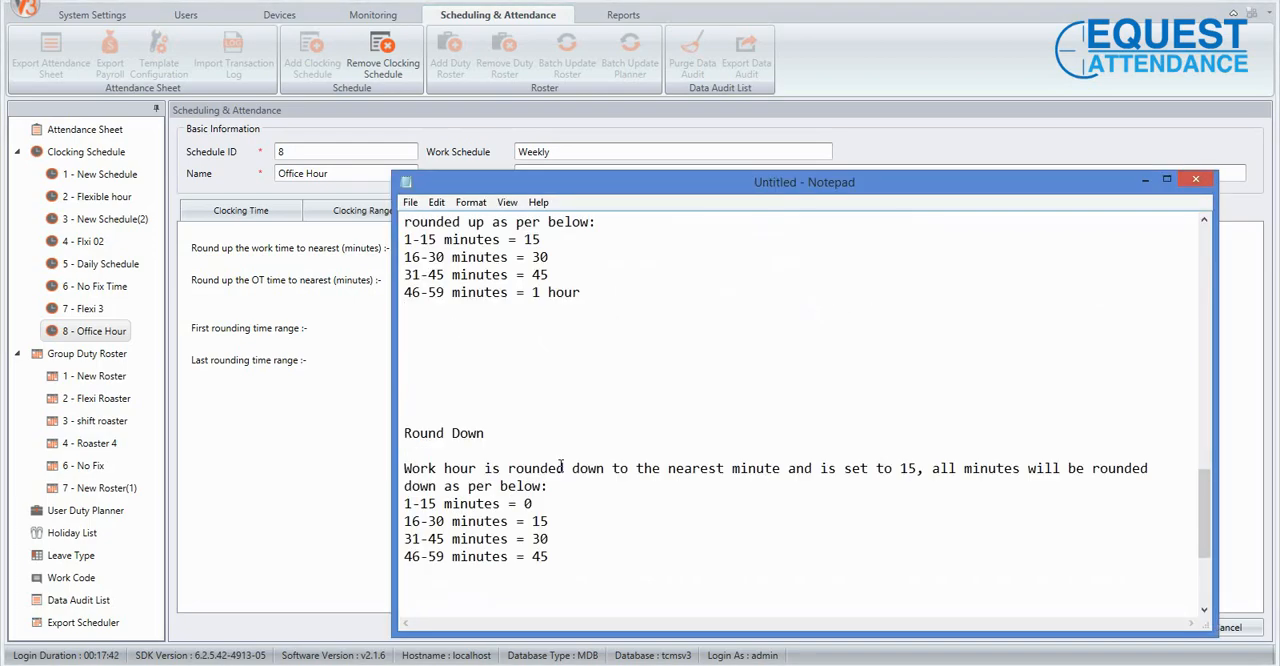
pyautogui.scroll(-4, 561, 466)
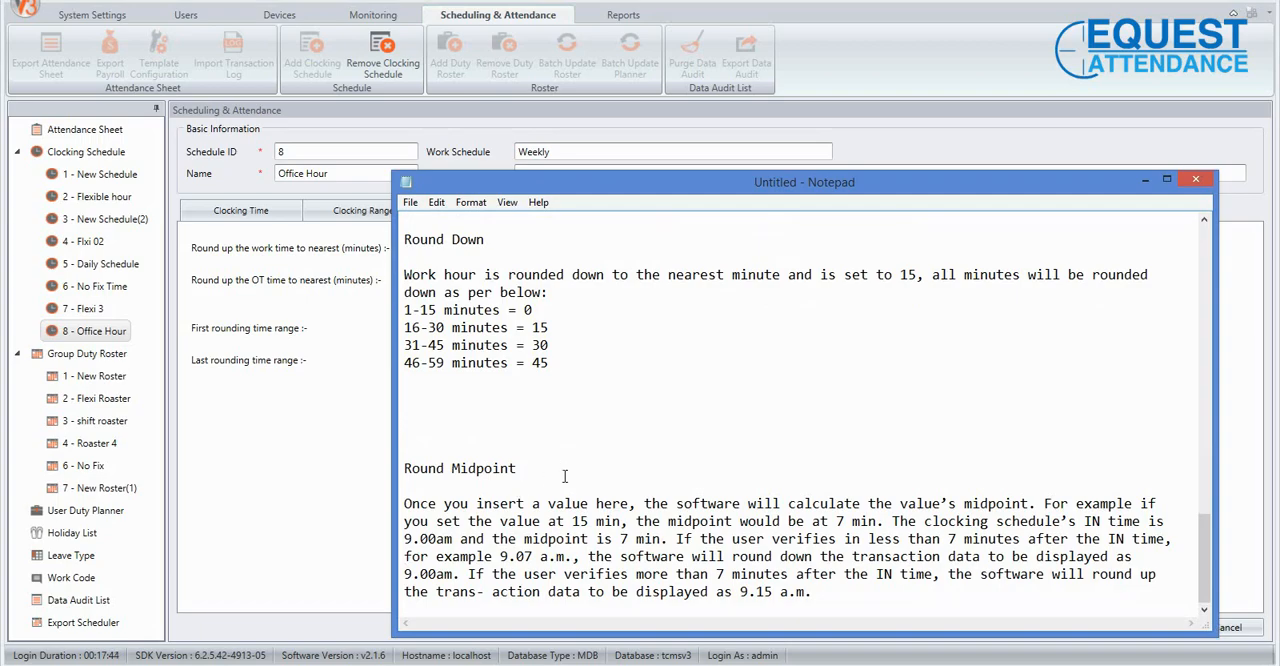
pyautogui.scroll(6, 564, 477)
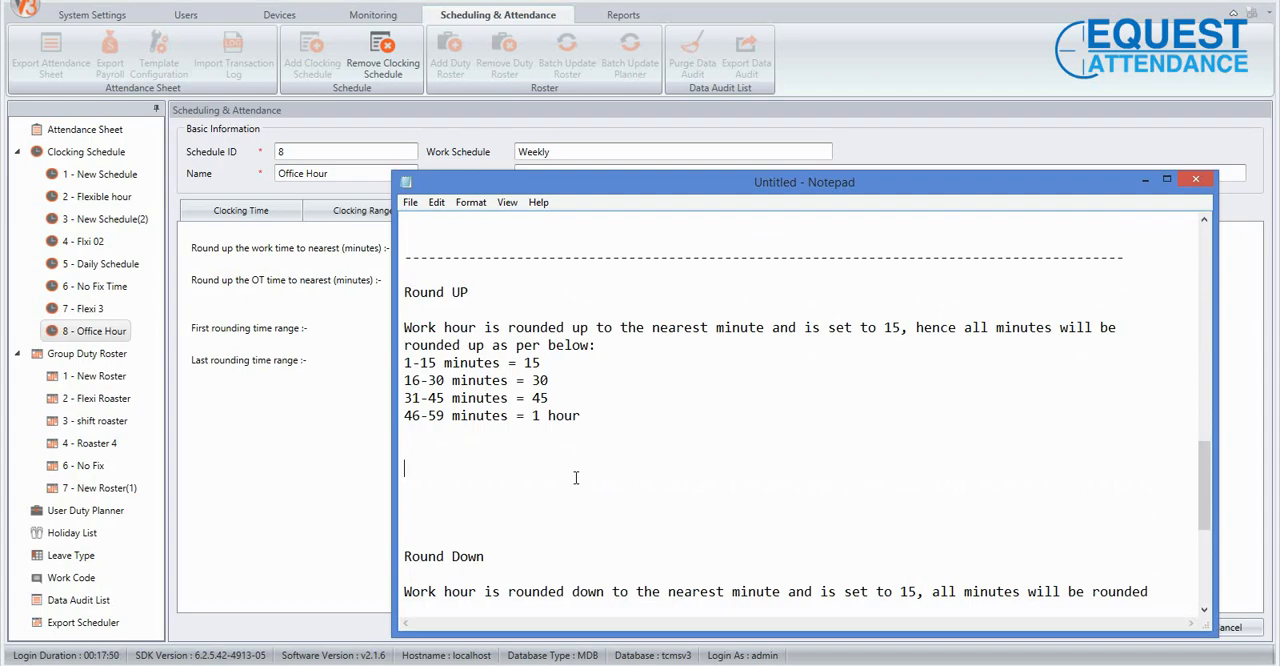
# Add the example "32 = 45minute" below the Round UP minute ranges.
pyautogui.write('1')
pyautogui.press('BackSpace')
pyautogui.write('32 = 45minute')
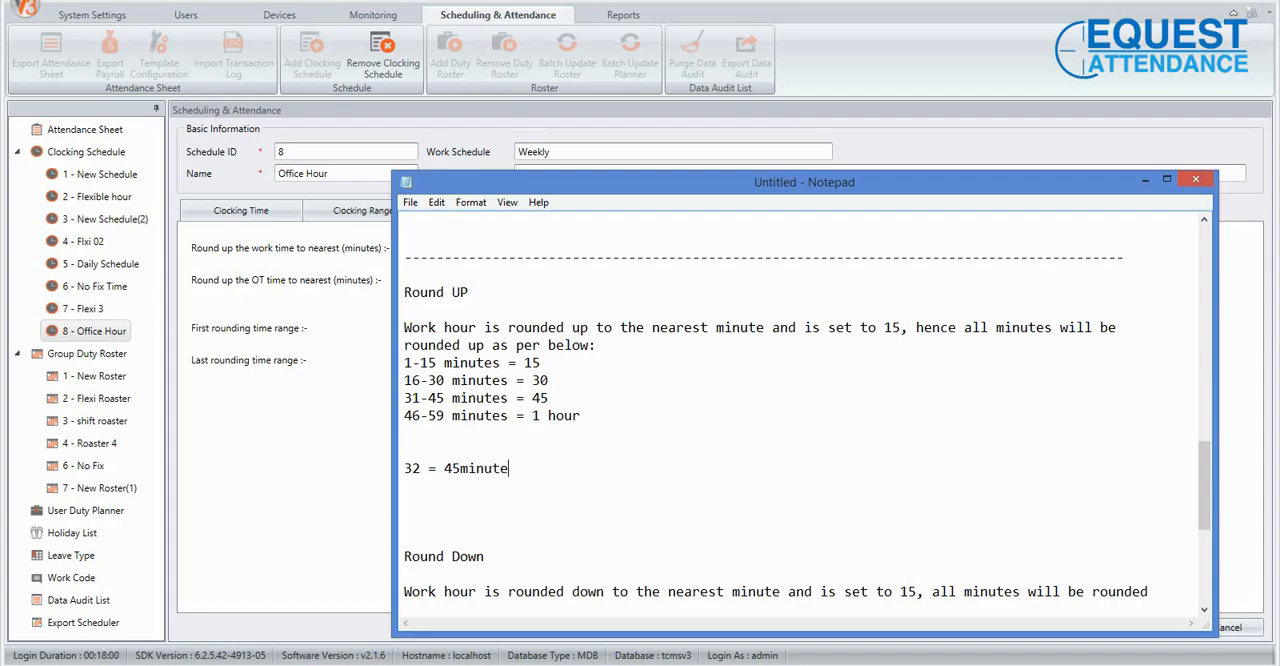
# Delete the rounding example just added below the Round UP ranges.
pyautogui.press('BackSpace')
pyautogui.press('BackSpace')
pyautogui.press('BackSpace')
pyautogui.press('BackSpace')
pyautogui.press('BackSpace')
pyautogui.press('BackSpace')
pyautogui.press('BackSpace')
pyautogui.press('BackSpace')
pyautogui.press('BackSpace')
pyautogui.press('BackSpace')
pyautogui.press('BackSpace')
pyautogui.press('BackSpace')
pyautogui.press('BackSpace')
pyautogui.press('BackSpace')
# Return to the attendance software and reopen the Office Hour schedule's Rounding settings for editing.
pyautogui.click(90, 465)
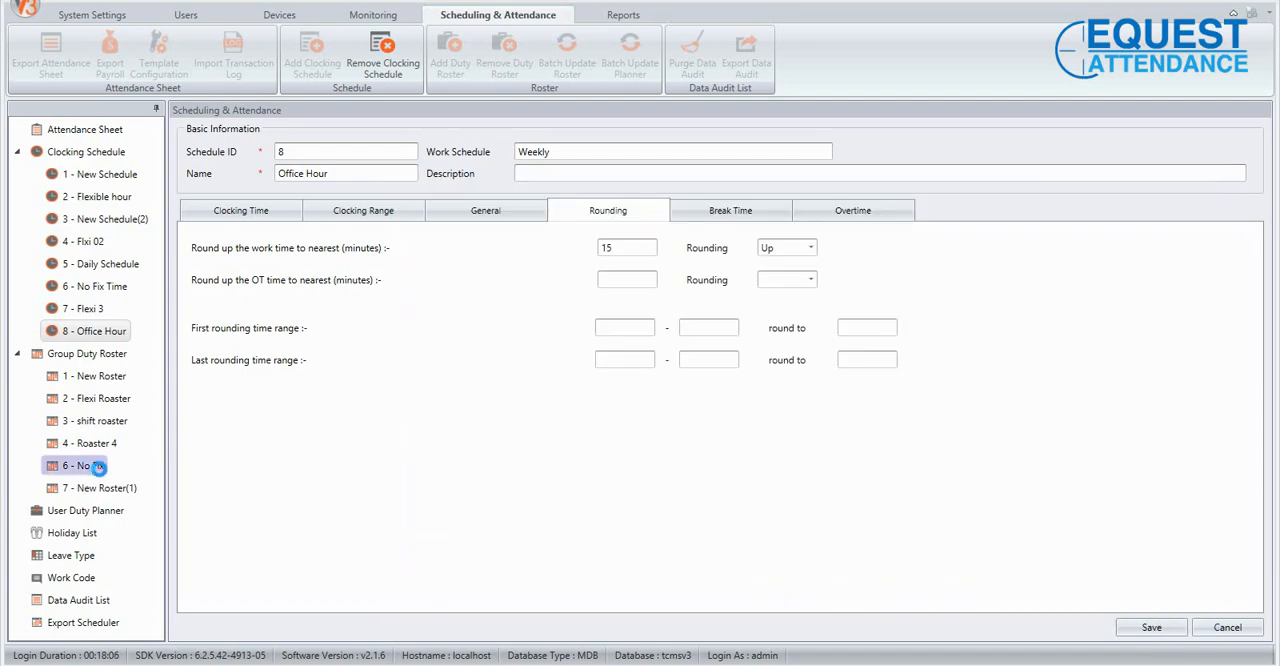
pyautogui.click(714, 365)
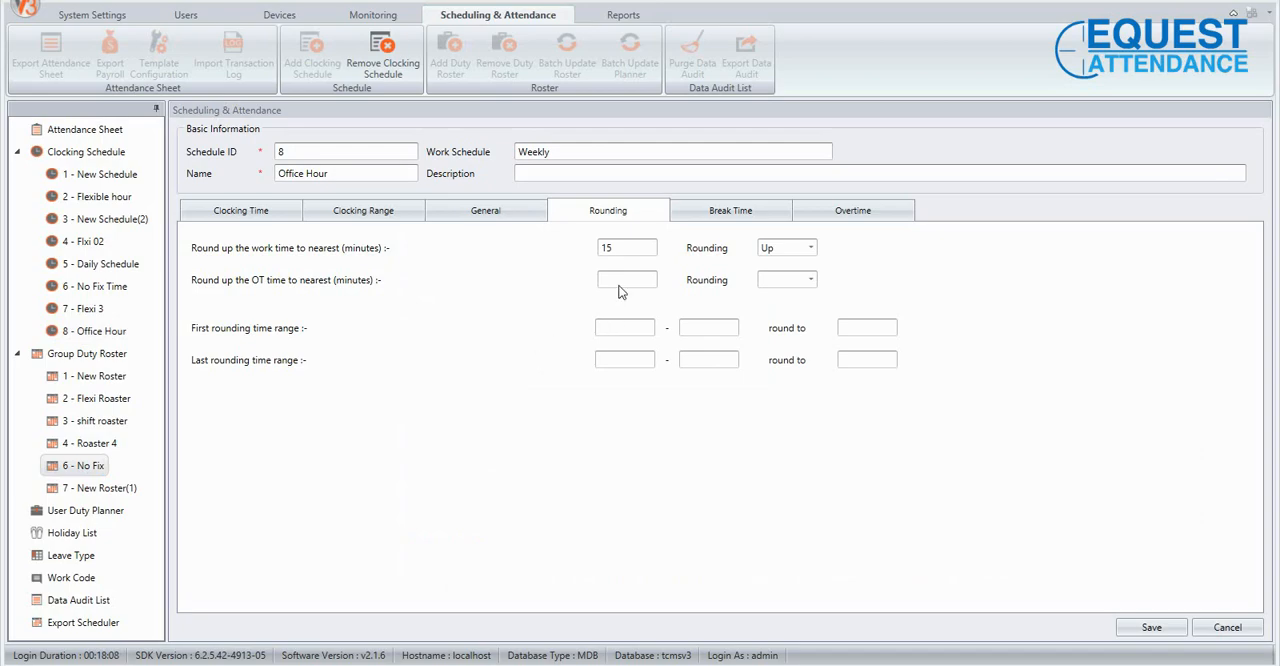
pyautogui.click(78, 333)
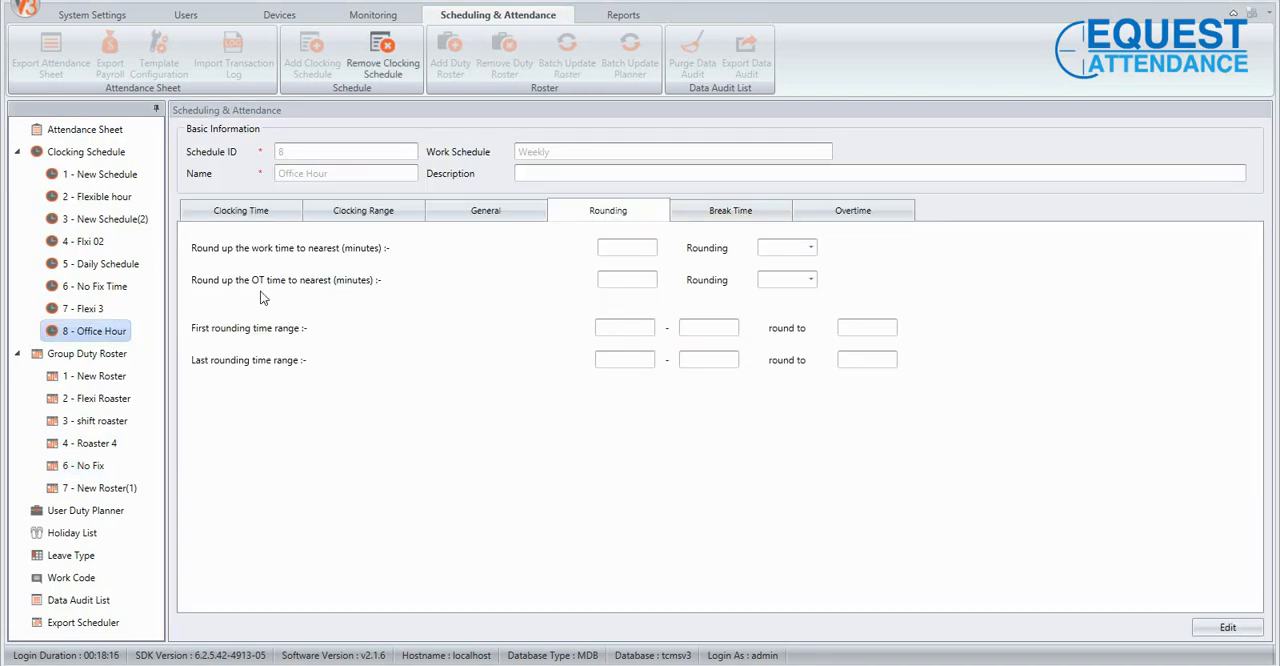
pyautogui.click(1227, 627)
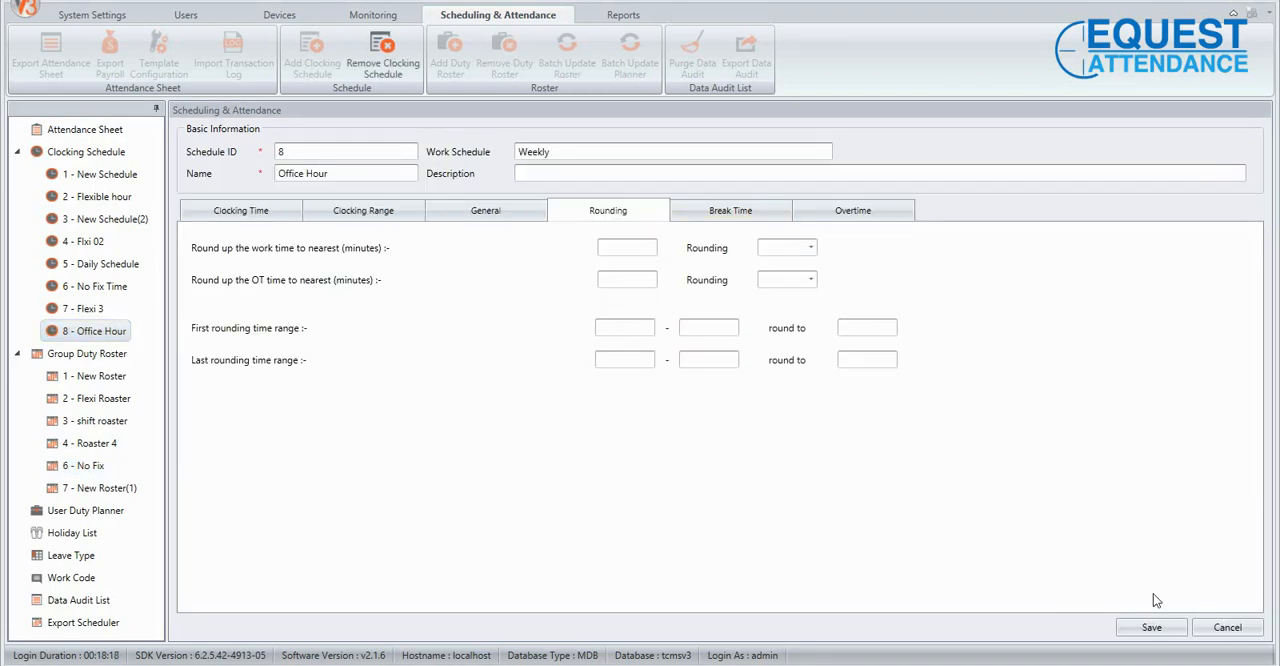
# View the rounding choices for OT time, check the Round UP notes in Notepad, and return to the attendance software.
pyautogui.click(614, 280)
pyautogui.click(810, 279)
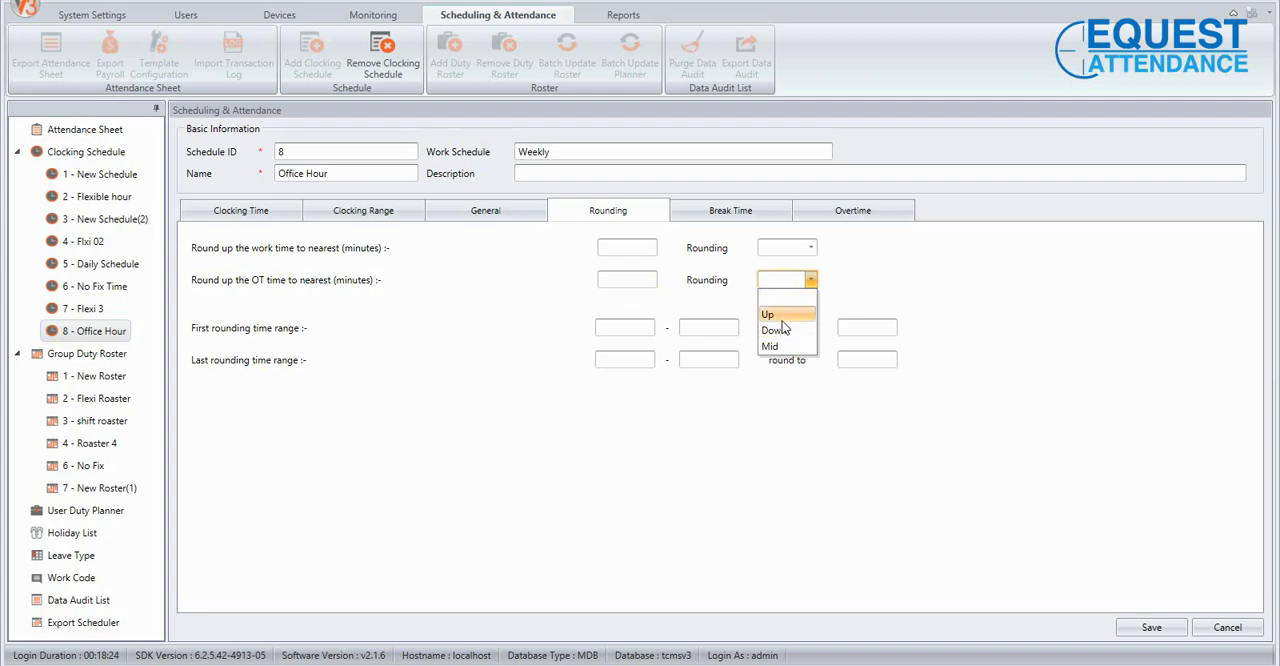
pyautogui.click(545, 473)
pyautogui.click(592, 664)
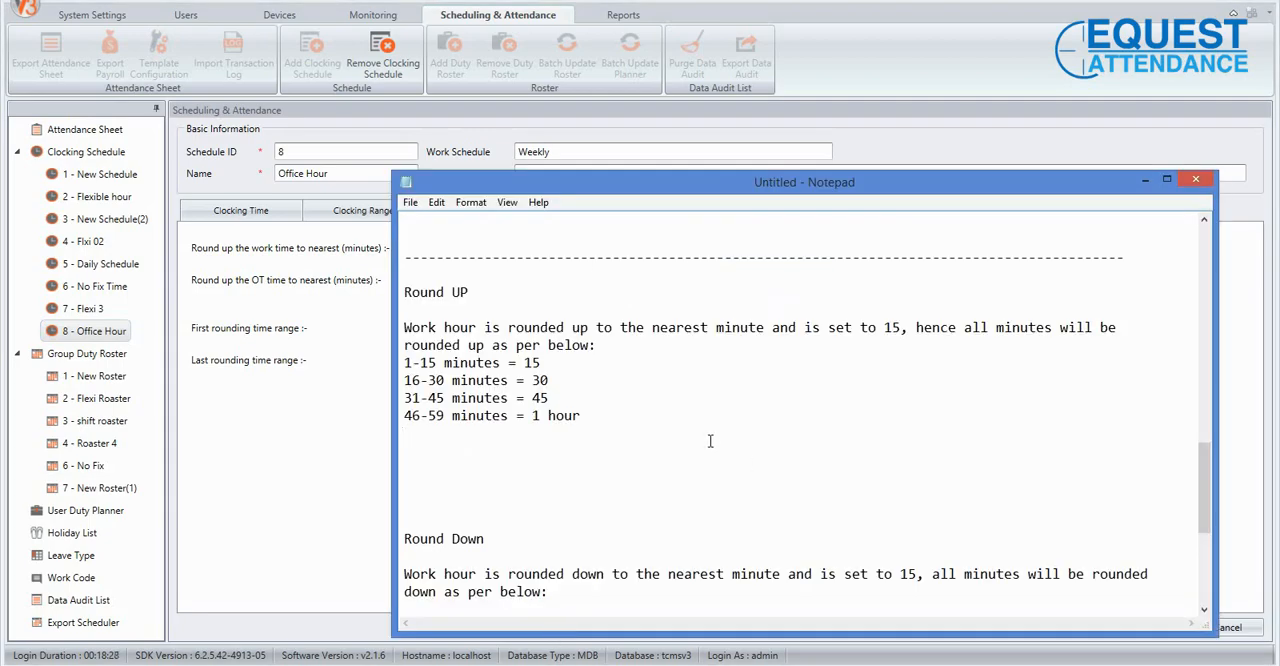
pyautogui.click(289, 451)
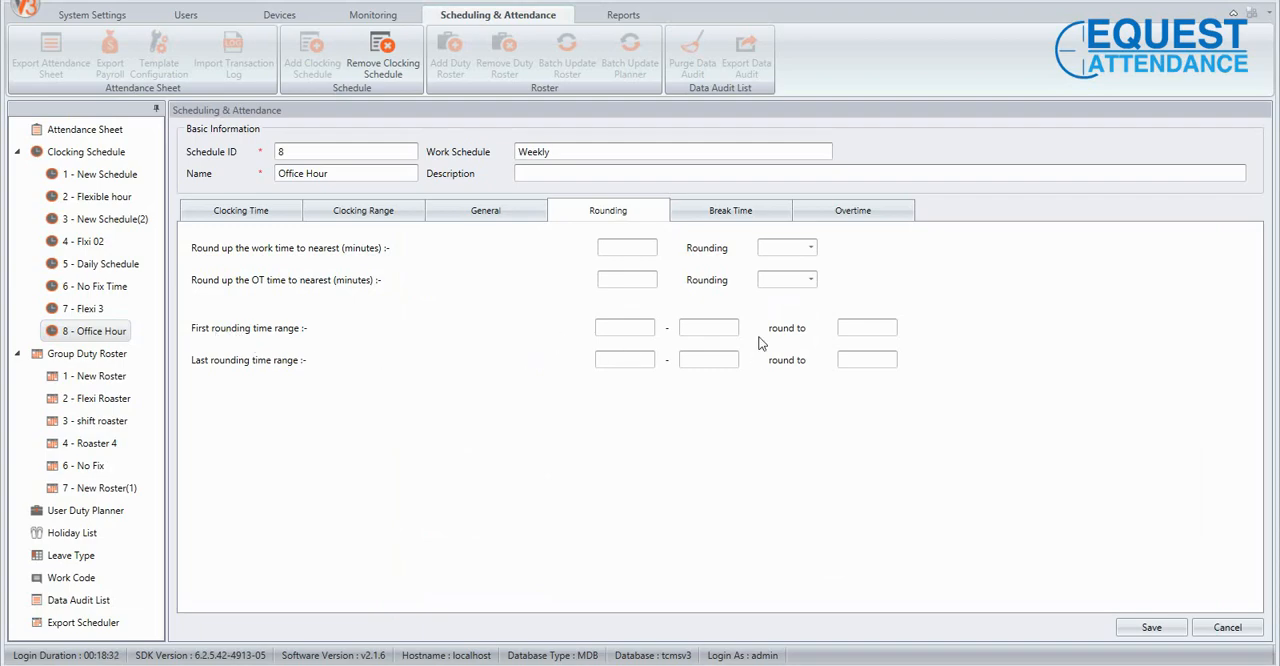
# Set the first rounding time range to 09:00 - 09:30, rounded to 09:15.
pyautogui.click(605, 328)
pyautogui.click(866, 330)
pyautogui.click(627, 328)
pyautogui.write('0900')
pyautogui.press('Tab')
pyautogui.write('09')
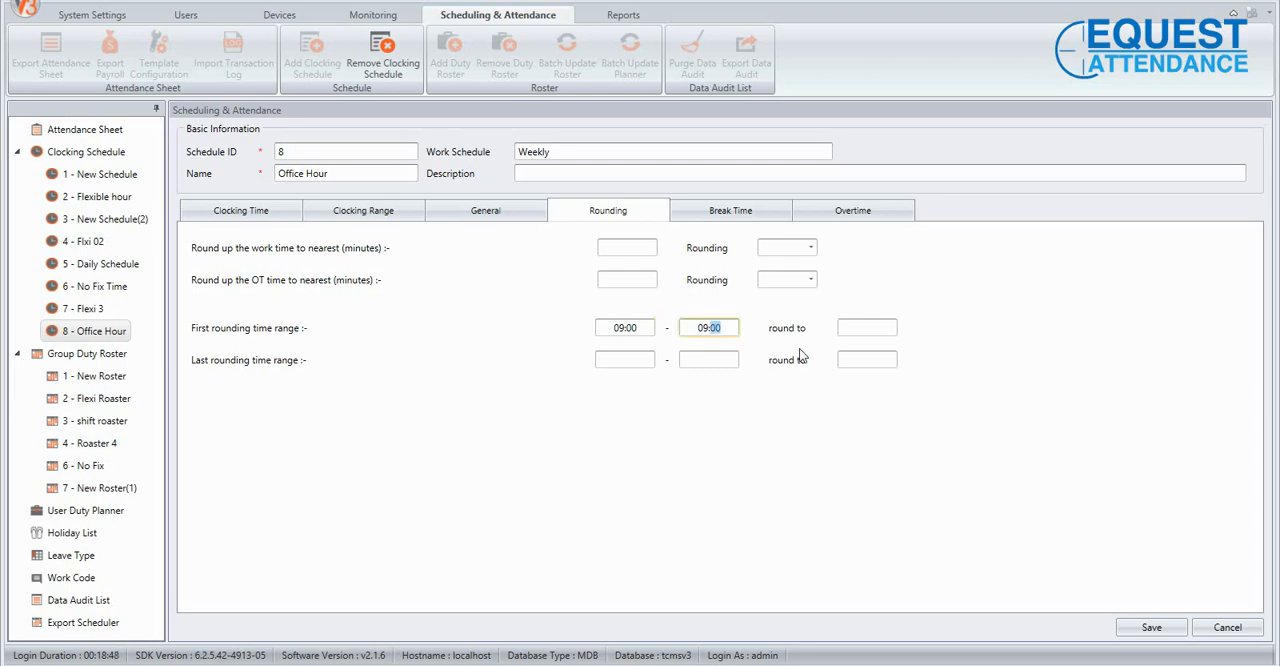
pyautogui.click(757, 448)
pyautogui.click(862, 322)
pyautogui.write('09:')
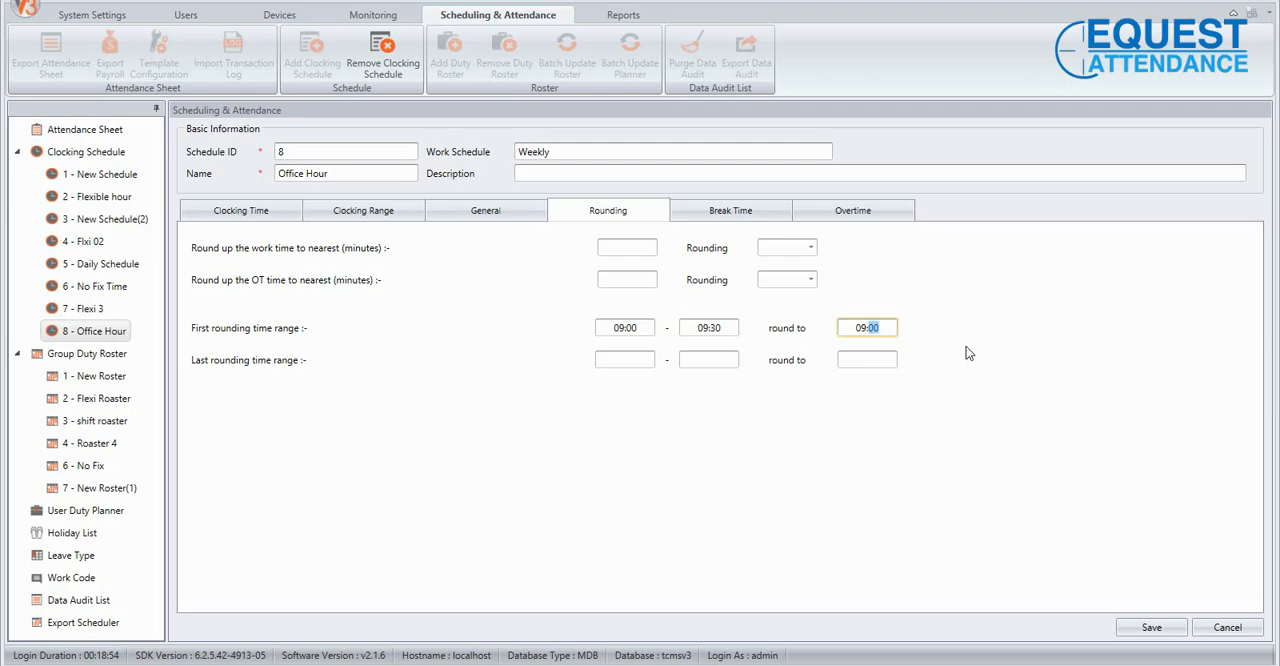
pyautogui.write('15')
pyautogui.click(966, 353)
# Set the last rounding time range to 18:00 - 18:30, rounded to 18:00.
pyautogui.click(616, 359)
pyautogui.write('18:00')
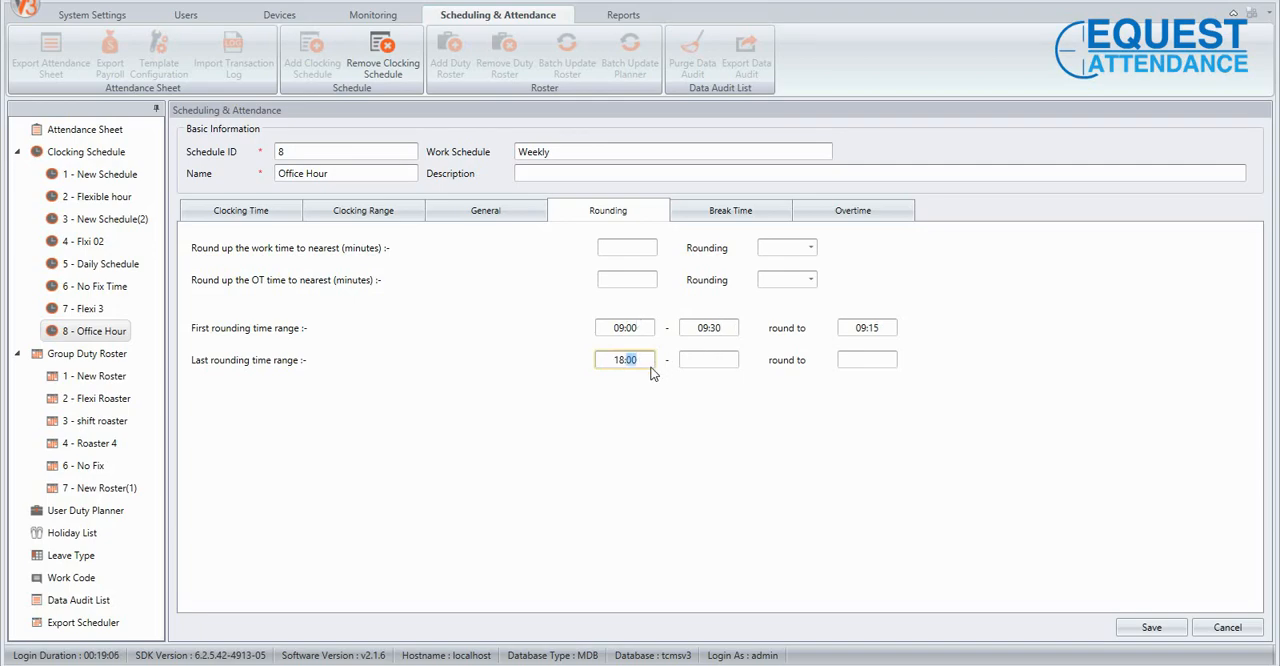
pyautogui.click(682, 361)
pyautogui.write('18:30')
pyautogui.click(880, 362)
pyautogui.write('18')
# Clear all values from the first and last rounding time ranges, including both round-to times.
pyautogui.moveTo(645, 361); pyautogui.dragTo(590, 365)
pyautogui.press('BackSpace')
pyautogui.click(601, 331)
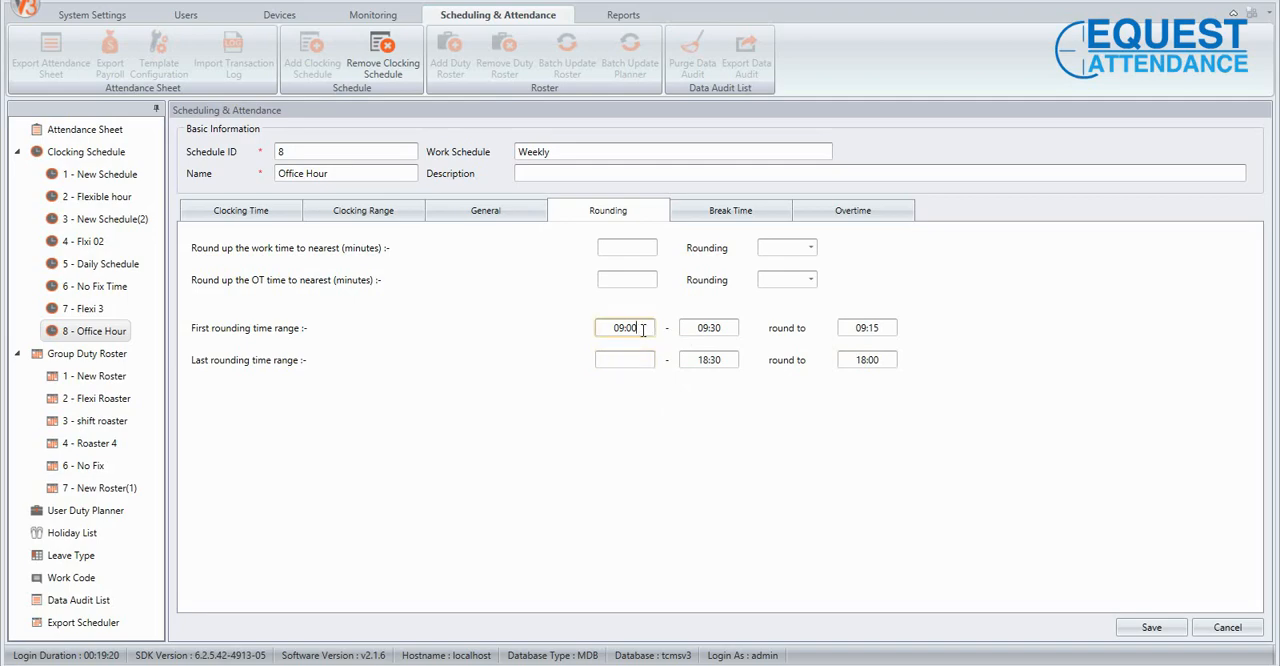
pyautogui.moveTo(648, 326); pyautogui.dragTo(603, 340)
pyautogui.press('BackSpace')
pyautogui.click(735, 326)
pyautogui.moveTo(735, 326); pyautogui.dragTo(697, 362)
pyautogui.press('BackSpace')
pyautogui.press('BackSpace')
pyautogui.click(869, 330)
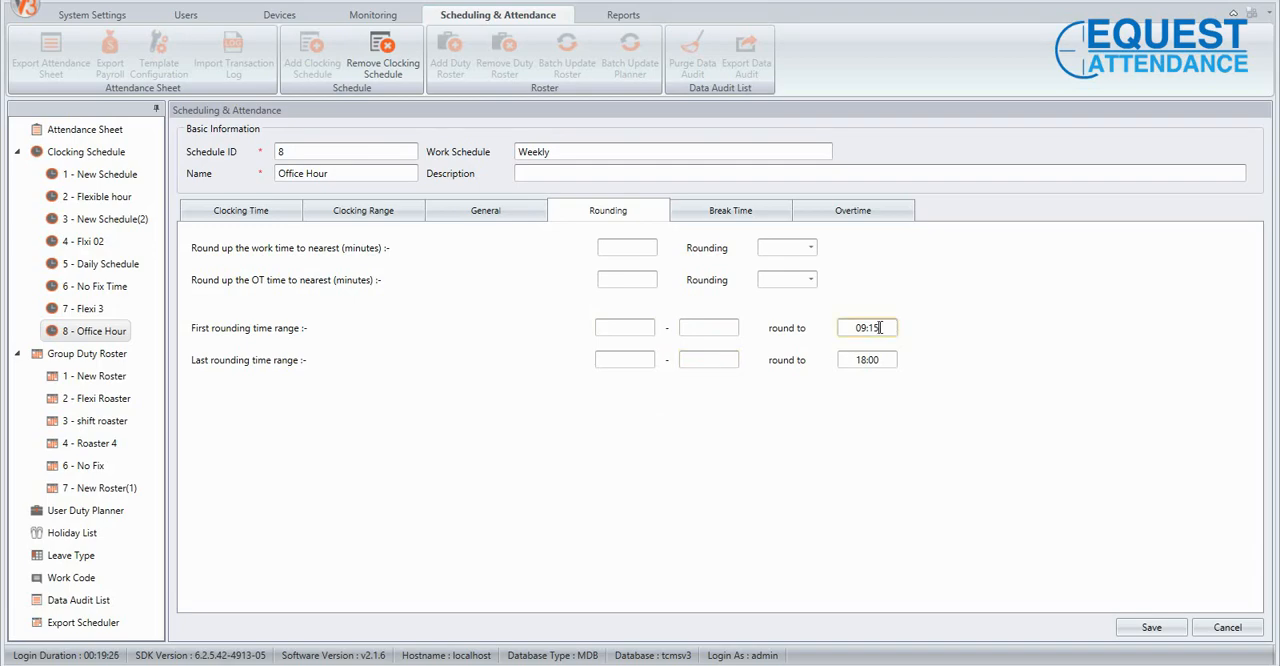
pyautogui.moveTo(879, 330); pyautogui.dragTo(852, 361)
pyautogui.press('BackSpace')
pyautogui.click(886, 360)
pyautogui.press('BackSpace')
# In the Break Time settings, enable Compulsory for not deducting lunch time on half days, with the Auto Add Break Rule left off.
pyautogui.click(769, 211)
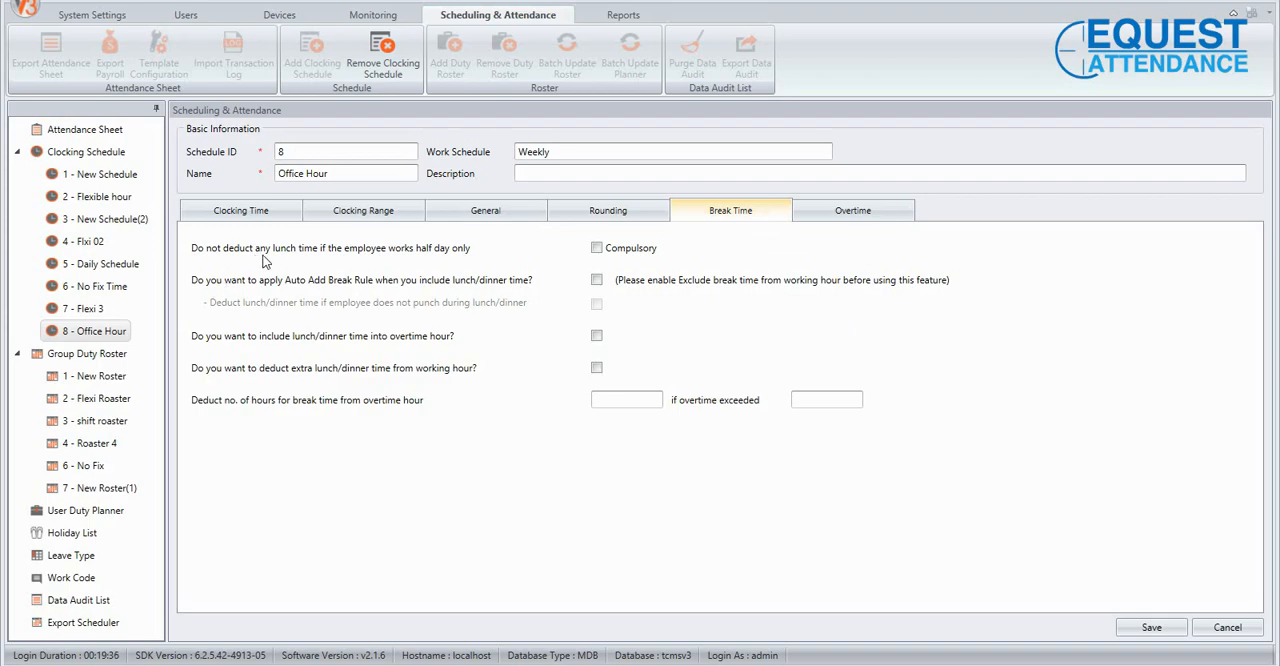
pyautogui.click(597, 248)
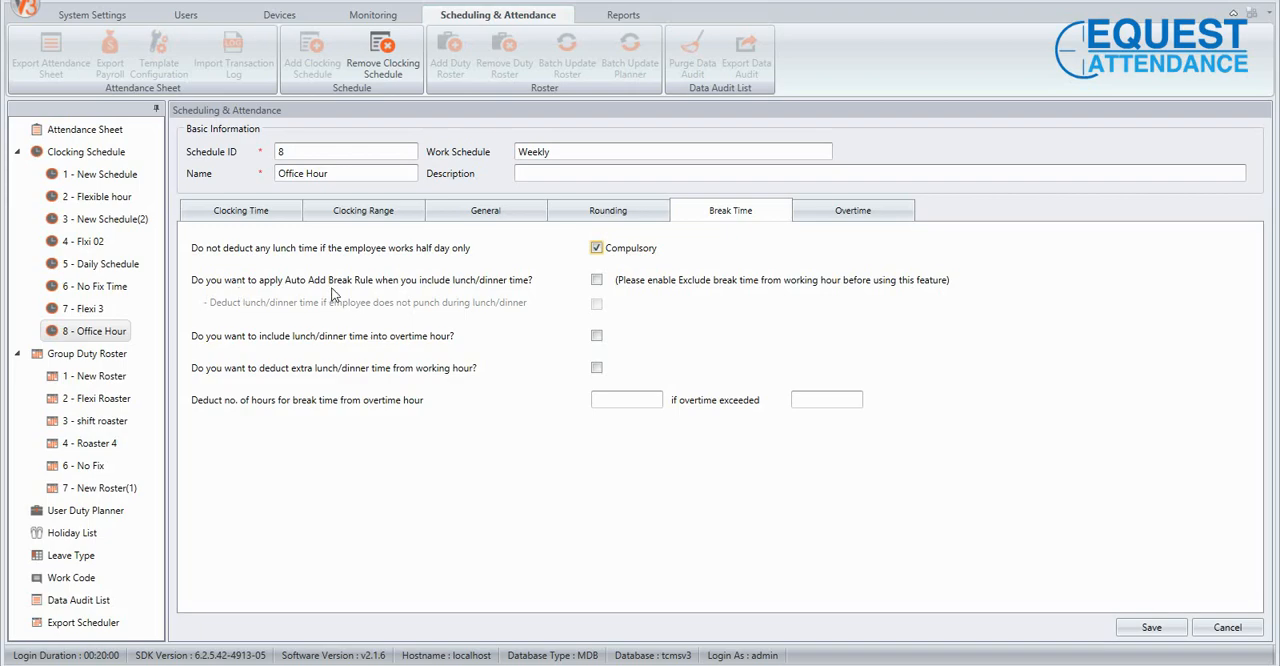
pyautogui.click(597, 248)
pyautogui.click(597, 283)
pyautogui.click(597, 283)
pyautogui.click(597, 249)
# Enable the Auto Add Break Rule and the inclusion of lunch/dinner time in overtime, and disable both again.
pyautogui.click(597, 280)
pyautogui.click(596, 335)
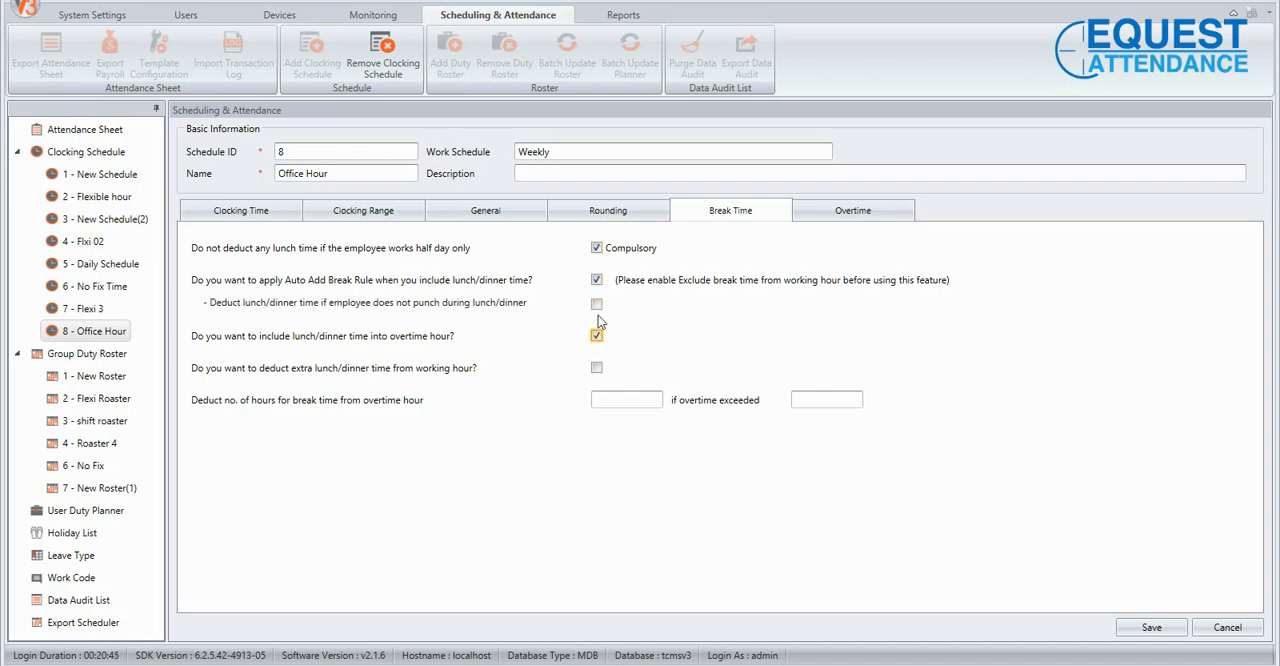
pyautogui.click(597, 281)
pyautogui.click(598, 337)
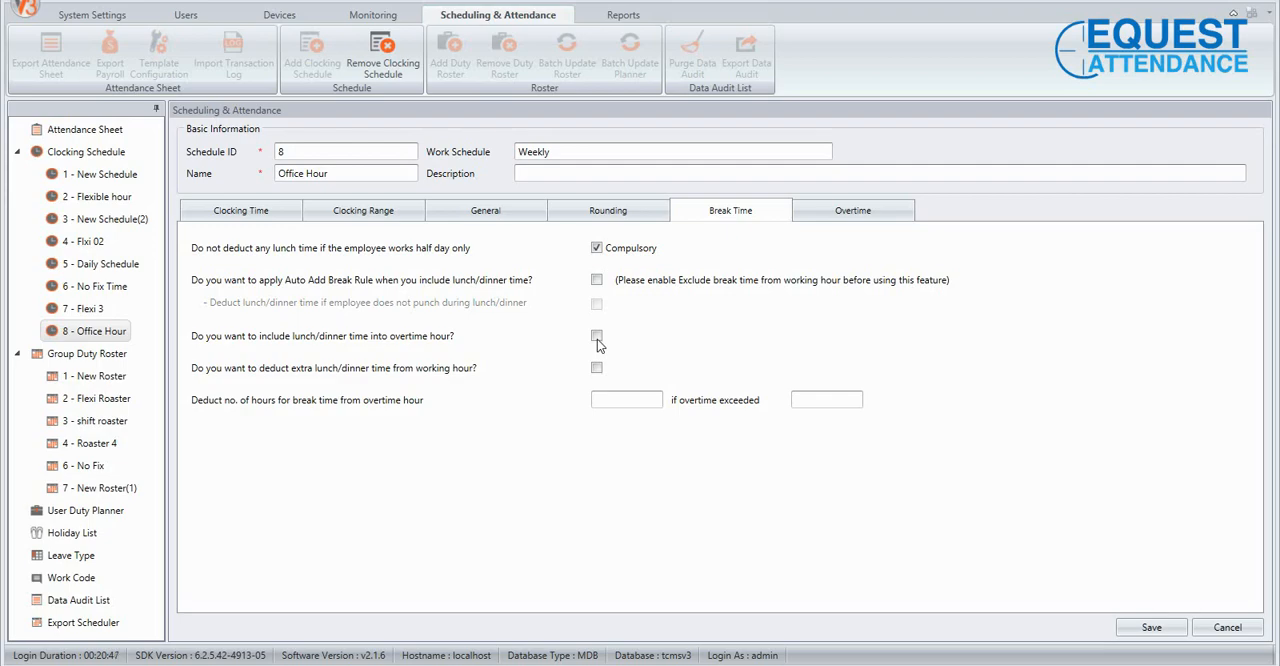
# Switch the Auto Add Break Rule, lunch/dinner in overtime and extra lunch/dinner deduction options on and back off.
pyautogui.click(597, 280)
pyautogui.click(597, 337)
pyautogui.click(597, 337)
pyautogui.click(597, 281)
pyautogui.click(596, 282)
pyautogui.click(597, 338)
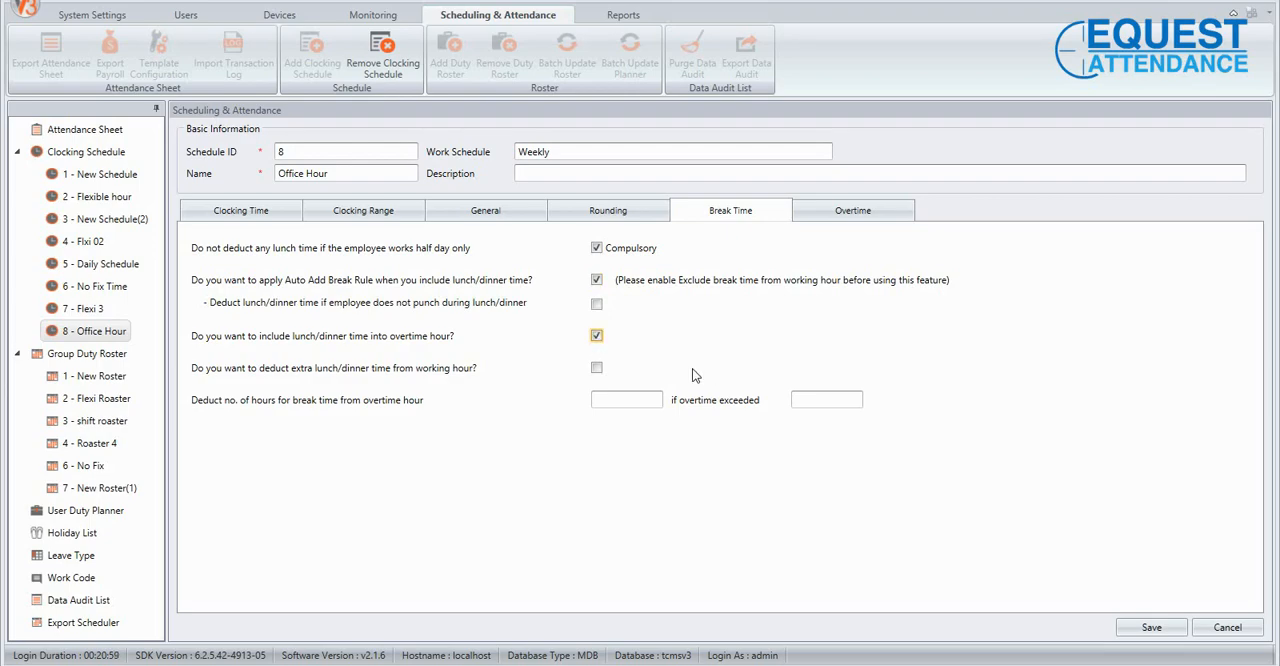
pyautogui.click(597, 336)
pyautogui.click(597, 281)
pyautogui.click(597, 281)
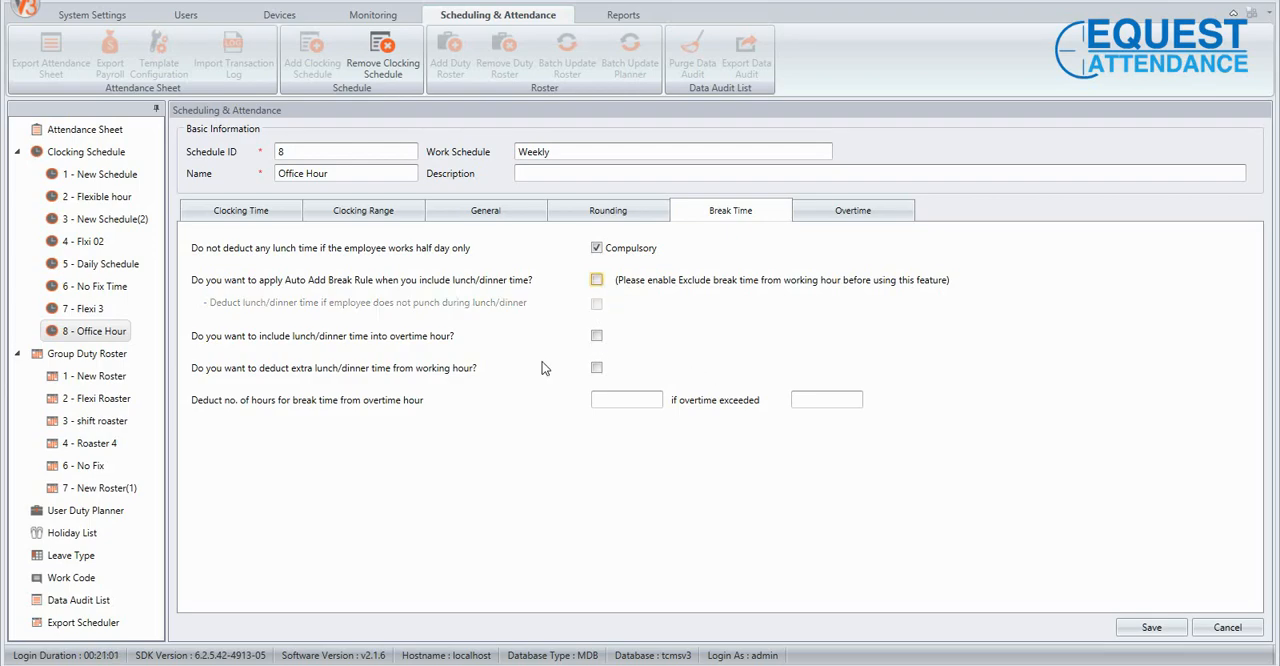
pyautogui.click(597, 369)
pyautogui.click(596, 368)
# Set the break time deduction from overtime to 10.00 hours if overtime exceeded 10.00.
pyautogui.click(626, 399)
pyautogui.click(826, 401)
pyautogui.write('10.00')
pyautogui.click(613, 399)
pyautogui.write('10')
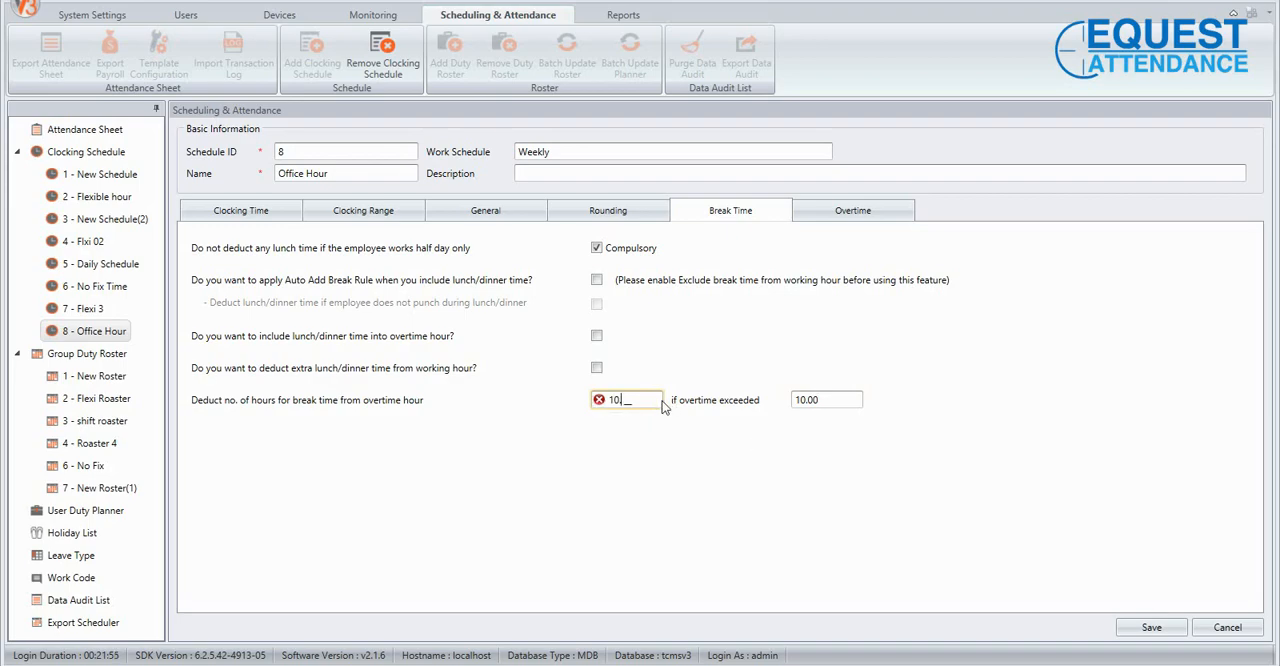
pyautogui.write('.00')
pyautogui.click(675, 470)
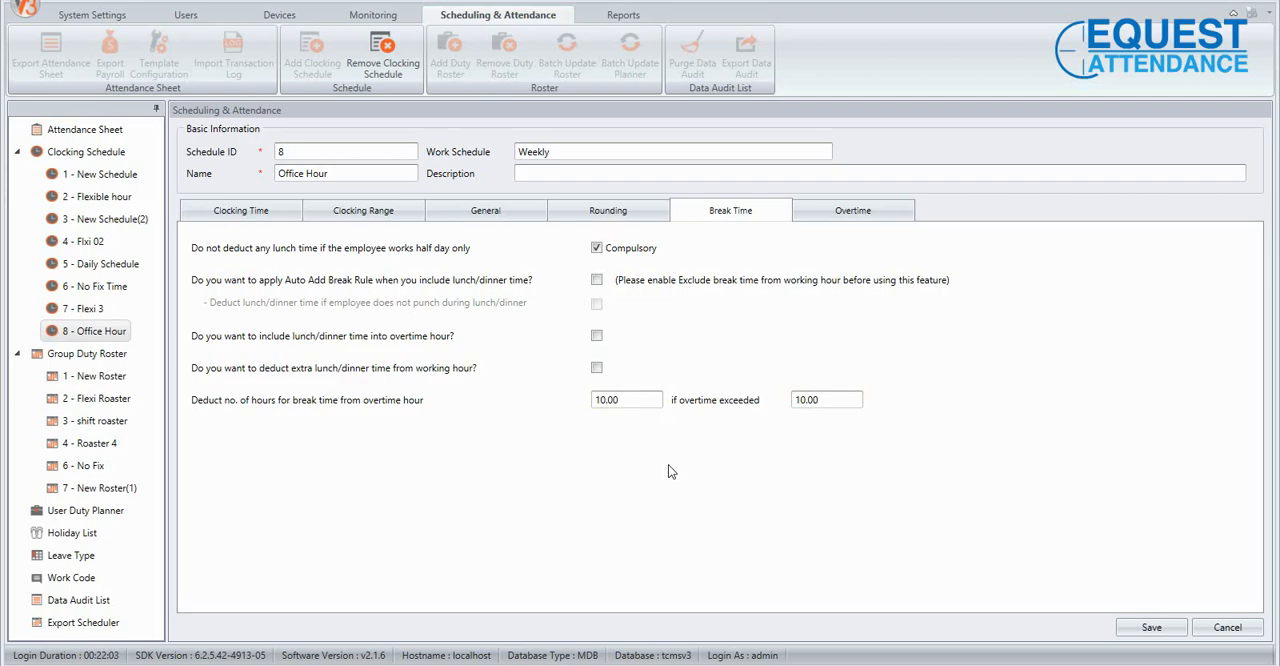
# Clear the break deduction hours and the overtime-exceeded value.
pyautogui.moveTo(629, 395); pyautogui.dragTo(555, 399)
pyautogui.press('BackSpace')
pyautogui.press('Tab')
pyautogui.press('BackSpace')
# In the Overtime settings, disable early time for work before in time and enter an Overtime Differential Rate Interval from 22 to 23.
pyautogui.click(895, 210)
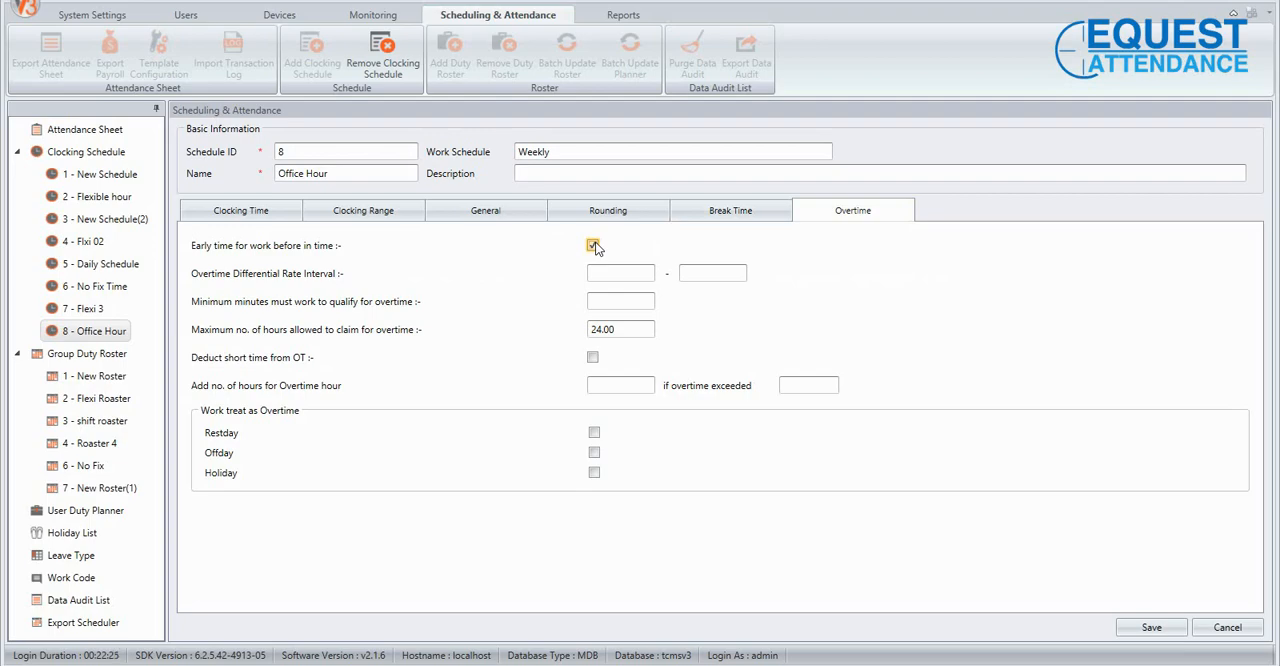
pyautogui.click(593, 246)
pyautogui.click(618, 276)
pyautogui.write('22')
pyautogui.click(712, 273)
pyautogui.write('23')
# Revise the start of the Overtime Differential Rate Interval and clear both of its values.
pyautogui.click(636, 301)
pyautogui.click(642, 273)
pyautogui.press('Tab')
pyautogui.click(617, 278)
pyautogui.write('00')
pyautogui.write('20')
pyautogui.click(623, 310)
pyautogui.click(633, 277)
pyautogui.press('BackSpace')
pyautogui.click(721, 276)
pyautogui.press('BackSpace')
# Check Monday's Out time in the clocking times and set the minimum minutes to qualify for overtime to 30.
pyautogui.click(619, 302)
pyautogui.click(266, 215)
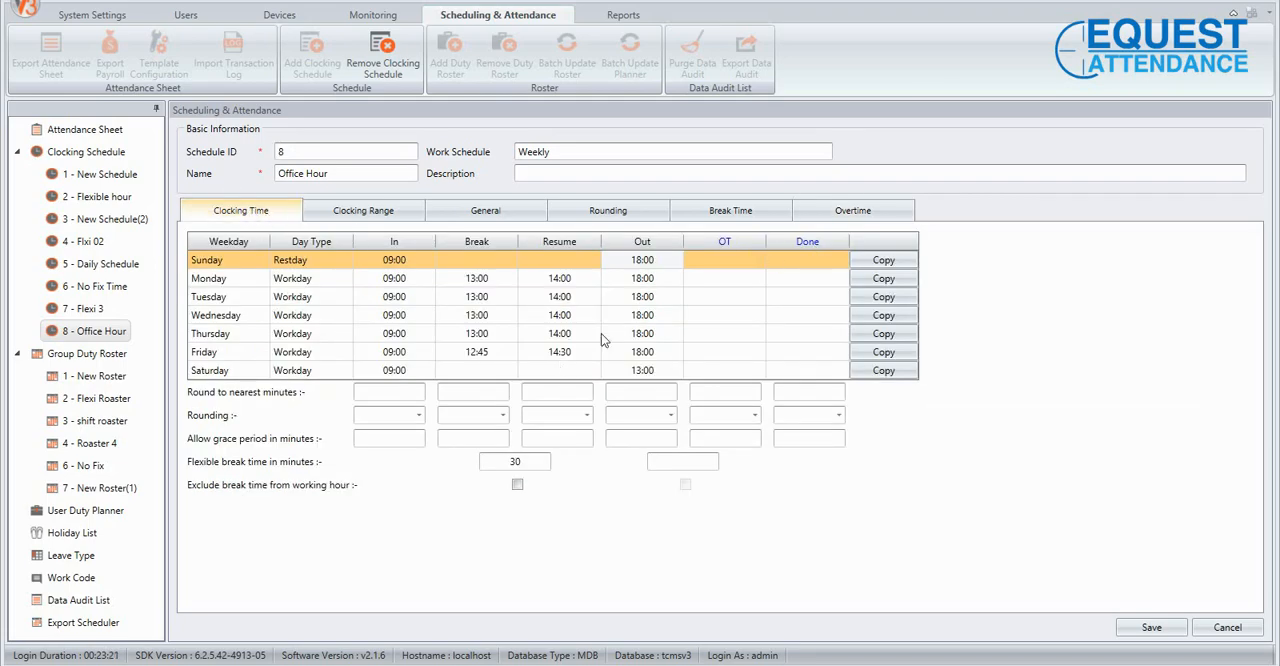
pyautogui.click(639, 281)
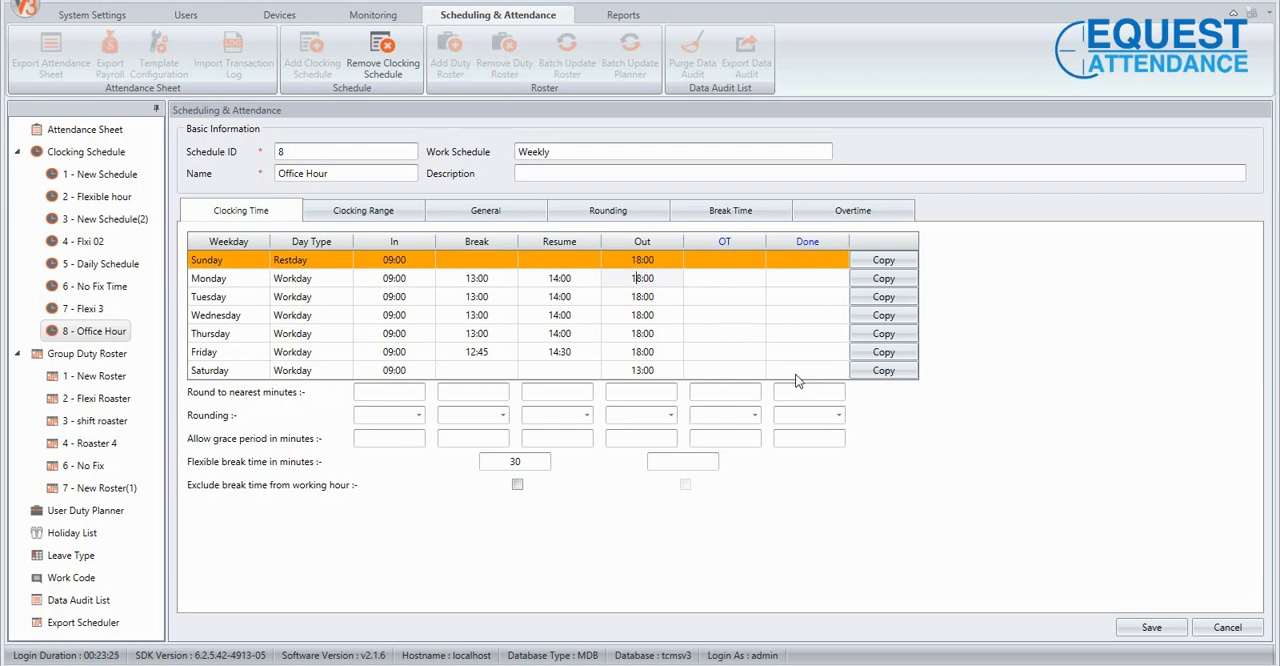
pyautogui.click(871, 214)
pyautogui.click(617, 300)
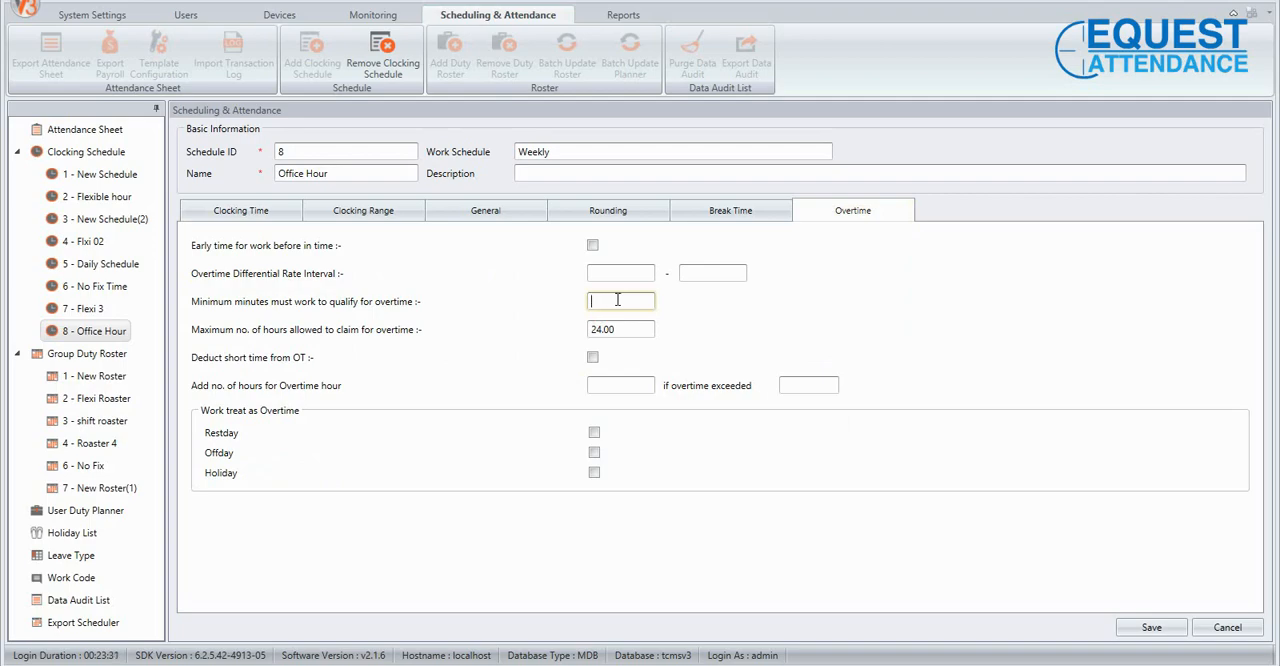
pyautogui.write('30')
# Clear the minimum overtime minutes and review the maximum claimable hours and the Deduct short time from OT option.
pyautogui.click(624, 272)
pyautogui.moveTo(634, 302); pyautogui.dragTo(553, 318)
pyautogui.press('BackSpace')
pyautogui.click(613, 333)
pyautogui.click(594, 364)
# Set the overtime addition to 1.00 hour if overtime exceeded 20.00.
pyautogui.click(620, 385)
pyautogui.click(795, 385)
pyautogui.write('20.')
pyautogui.write('00')
pyautogui.click(610, 384)
pyautogui.write('1.00')
pyautogui.press('BackSpace')
pyautogui.press('BackSpace')
pyautogui.write('00')
# Clear the added overtime hours and their overtime-exceeded threshold.
pyautogui.click(834, 389)
pyautogui.moveTo(627, 386); pyautogui.dragTo(535, 397)
pyautogui.press('Delete')
pyautogui.moveTo(836, 387); pyautogui.dragTo(730, 387)
pyautogui.press('Delete')
pyautogui.click(407, 487)
# Treat work on Restday, Offday and Holiday as overtime, and turn all three options off.
pyautogui.click(594, 432)
pyautogui.click(594, 453)
pyautogui.click(594, 473)
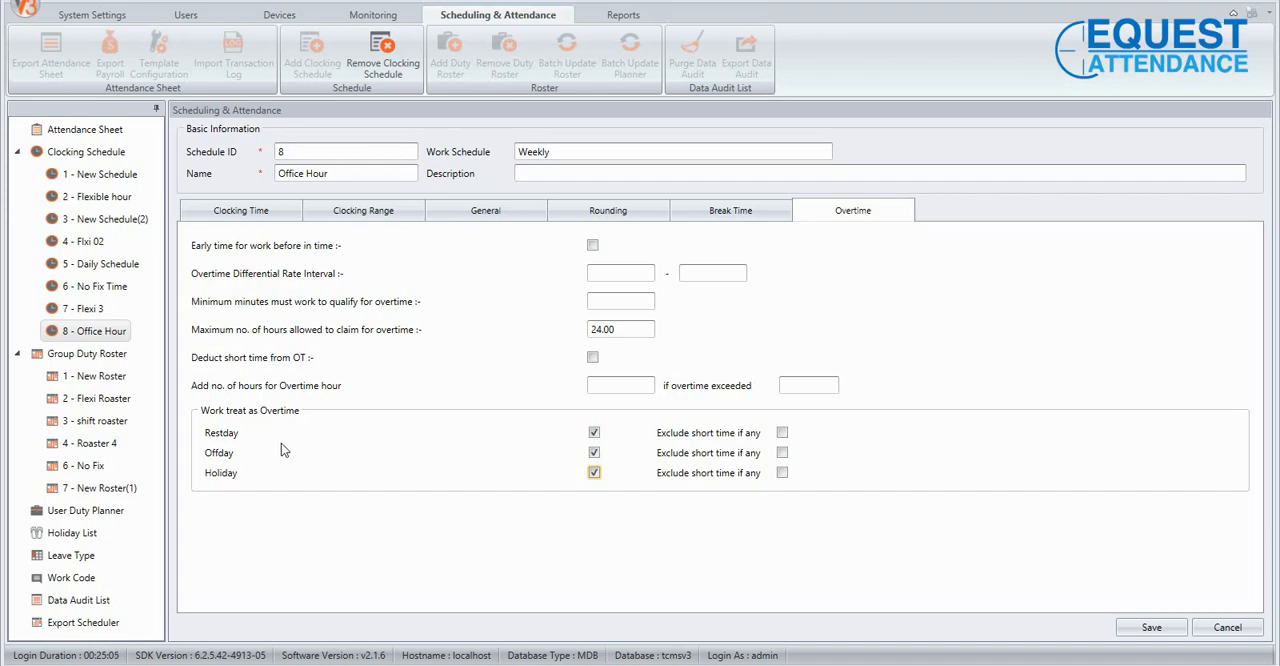
pyautogui.click(594, 432)
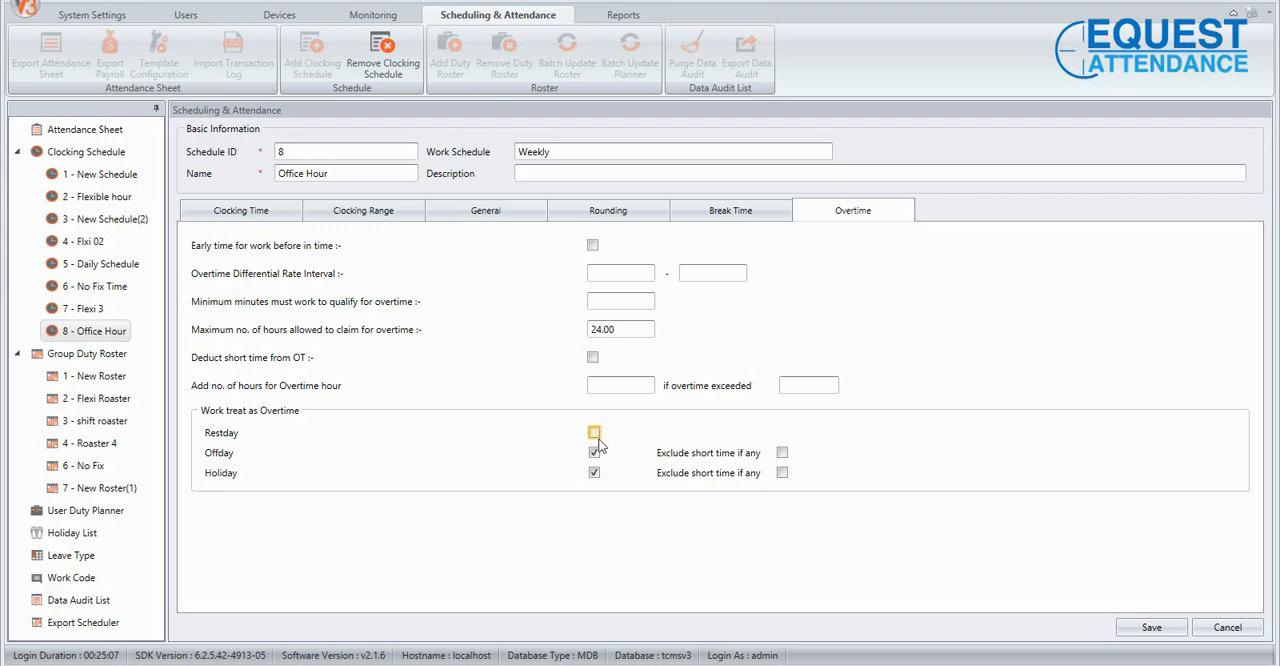
pyautogui.click(594, 452)
pyautogui.click(594, 472)
# Re-enable the Offday, Restday and Holiday overtime options and disable them again.
pyautogui.click(594, 452)
pyautogui.click(594, 432)
pyautogui.click(594, 472)
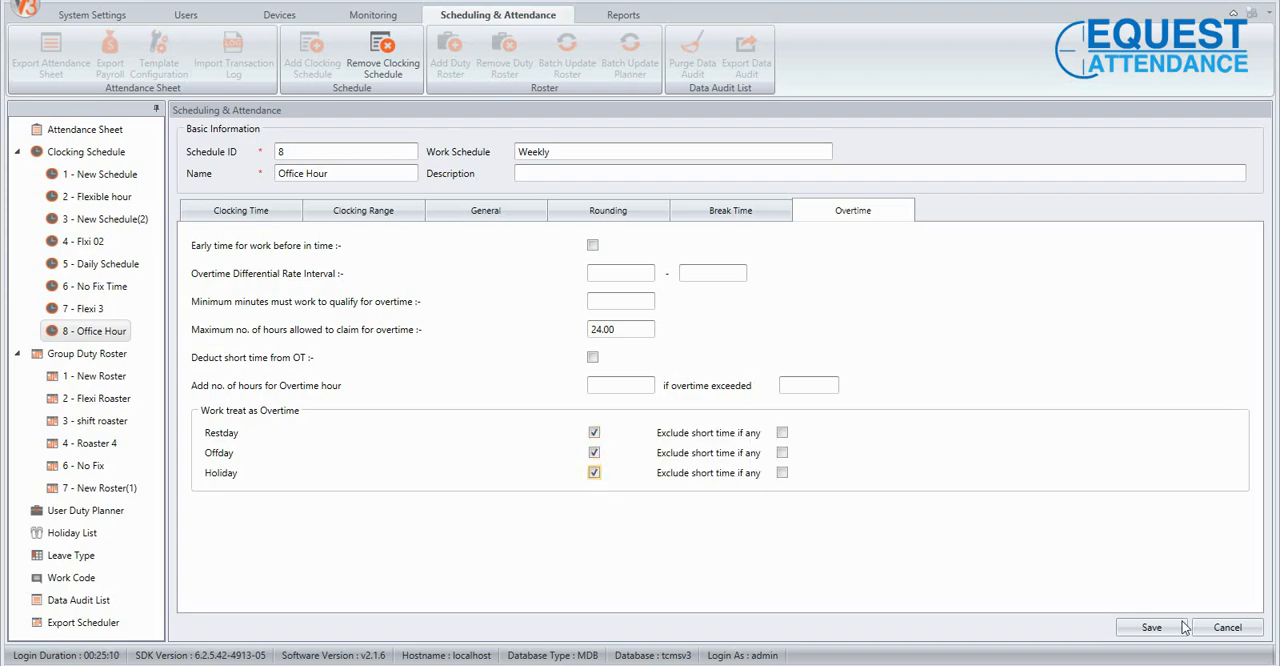
pyautogui.click(594, 473)
pyautogui.click(594, 453)
pyautogui.click(594, 433)
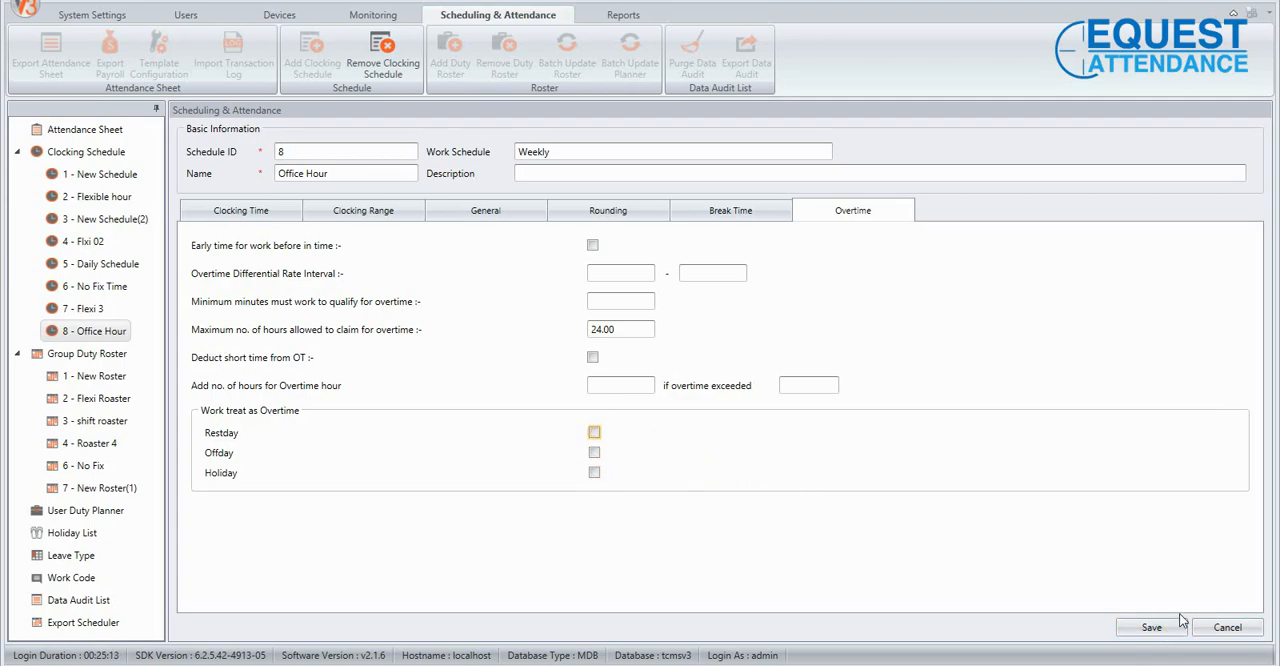
# Save the Office Hour schedule and view its Clocking Time settings.
pyautogui.click(1150, 627)
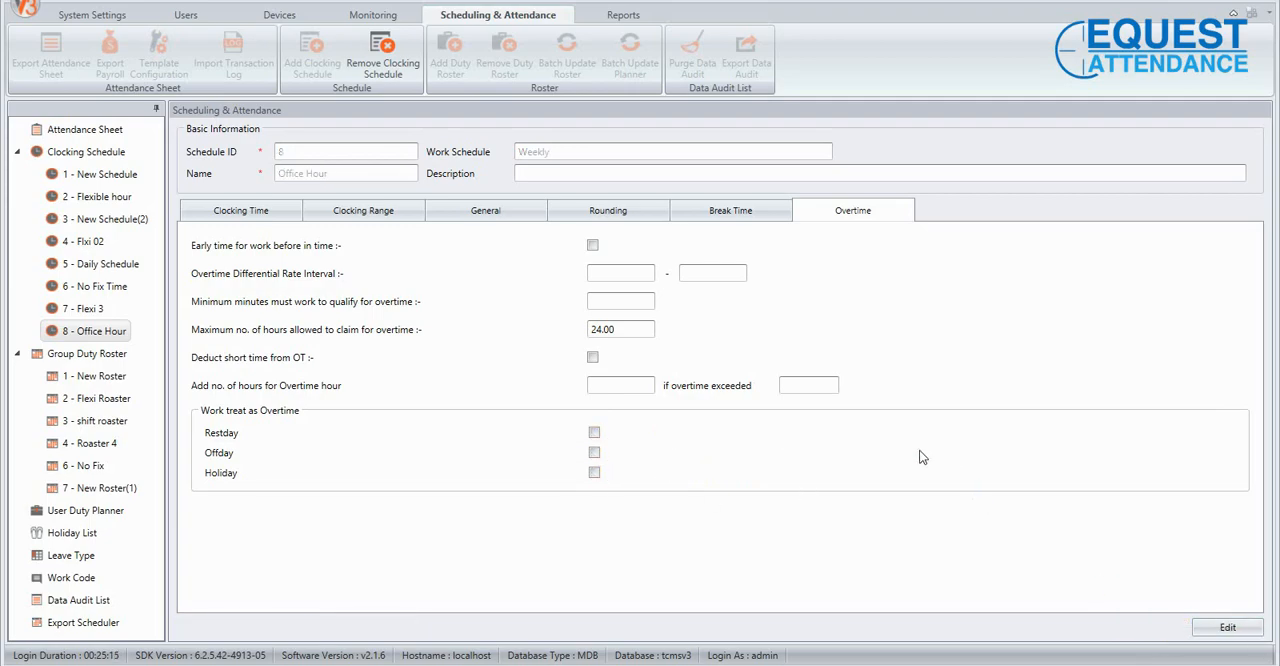
pyautogui.click(255, 213)
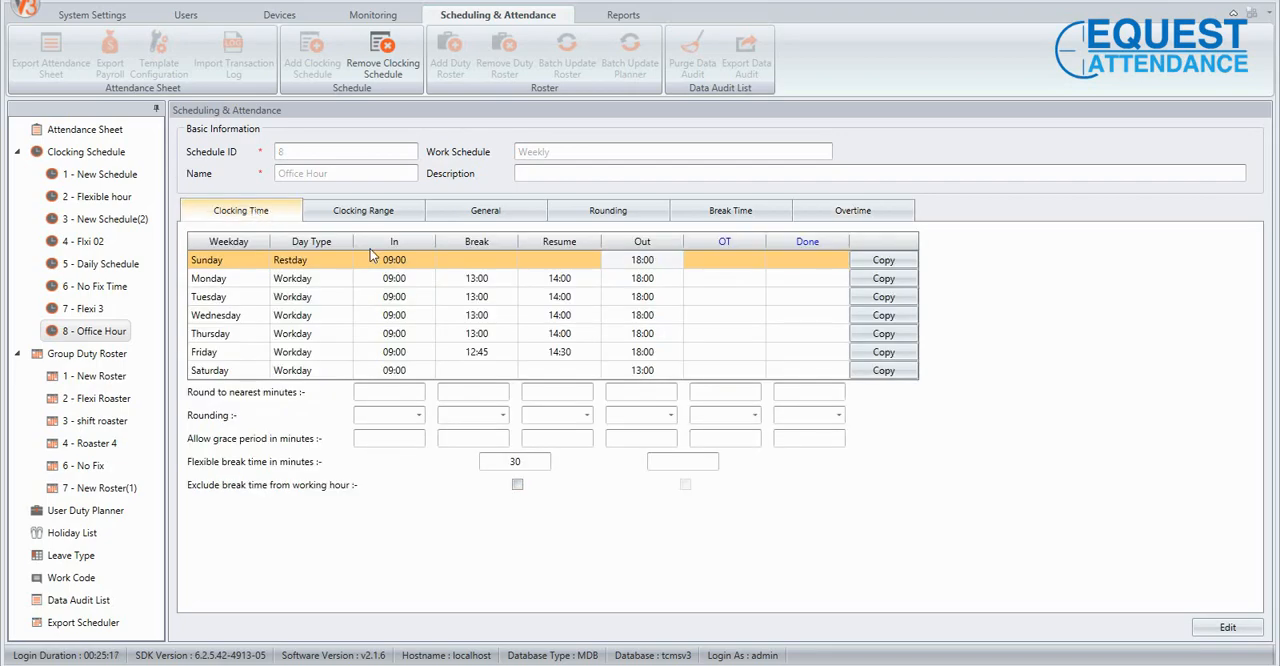